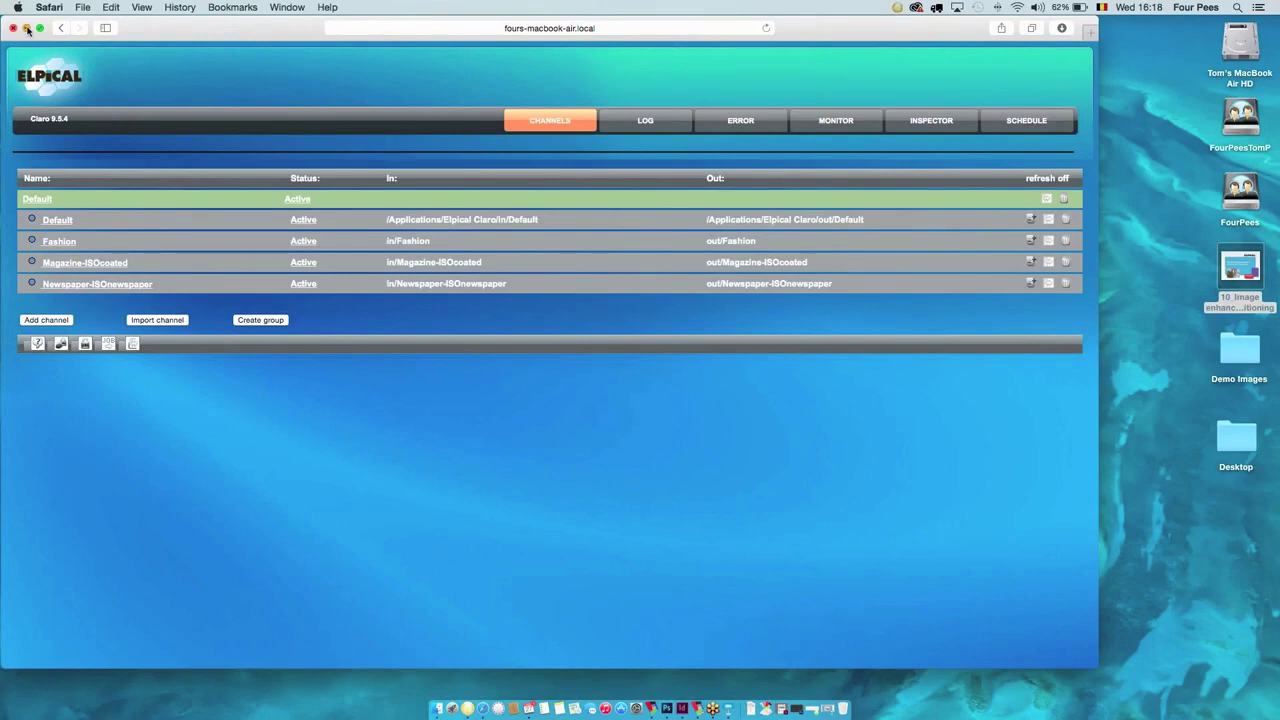
Minimize the Elpical Claro Safari window and hide the remaining windows to reveal the desktop.
click(27, 28)
key(super+alt+h)
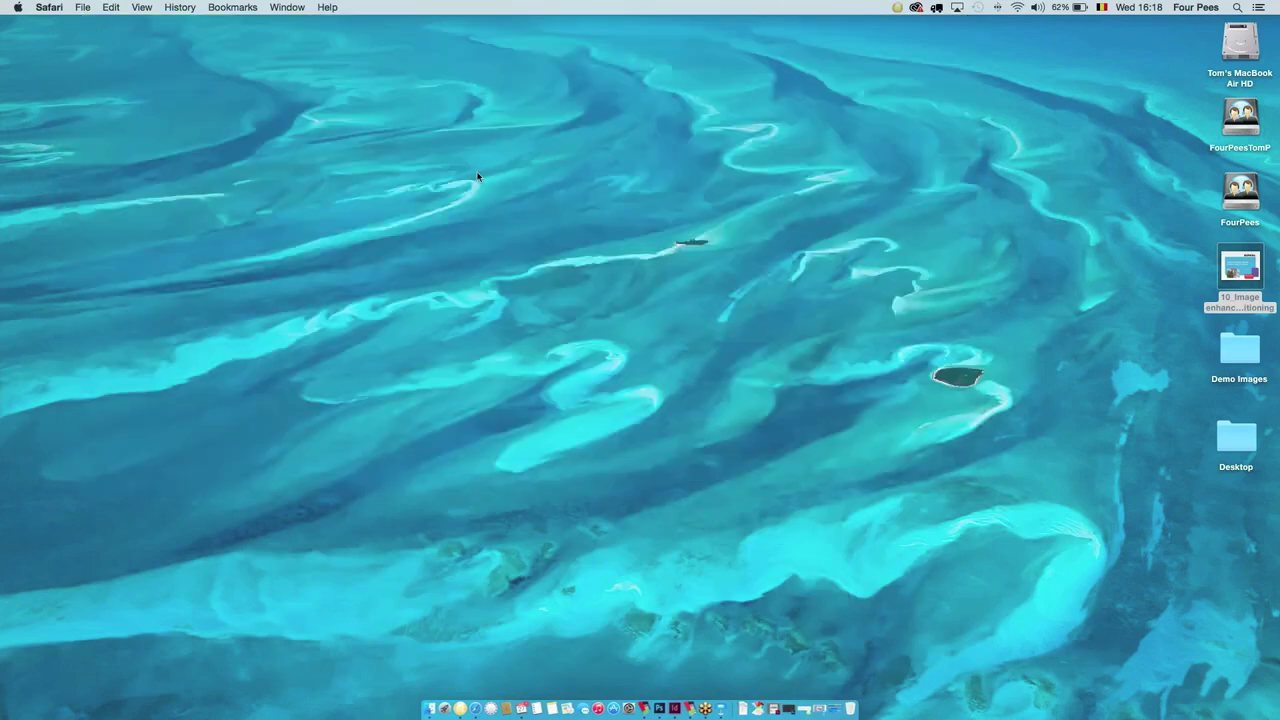
Open Demo Images, then browse the hard drive to Applications > Elpical Claro > in > Default.
double_click(1238, 351)
double_click(1240, 42)
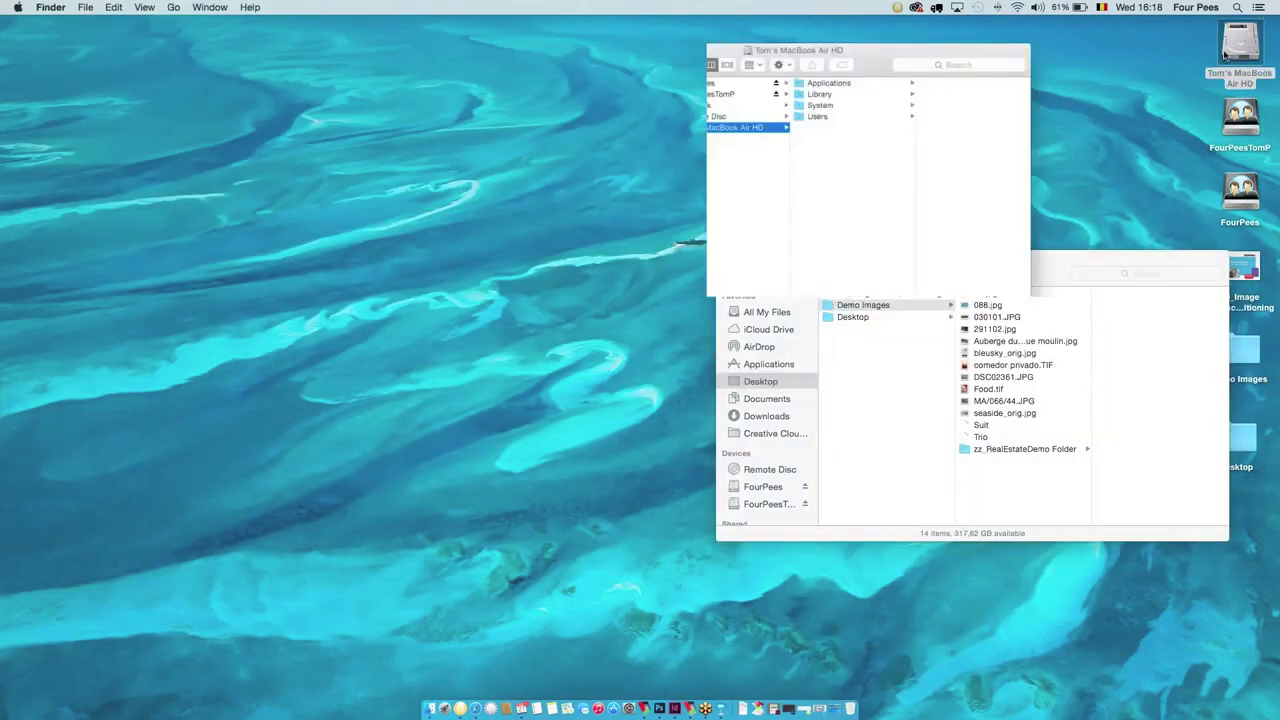
drag(843, 73, 365, 43)
click(82, 130)
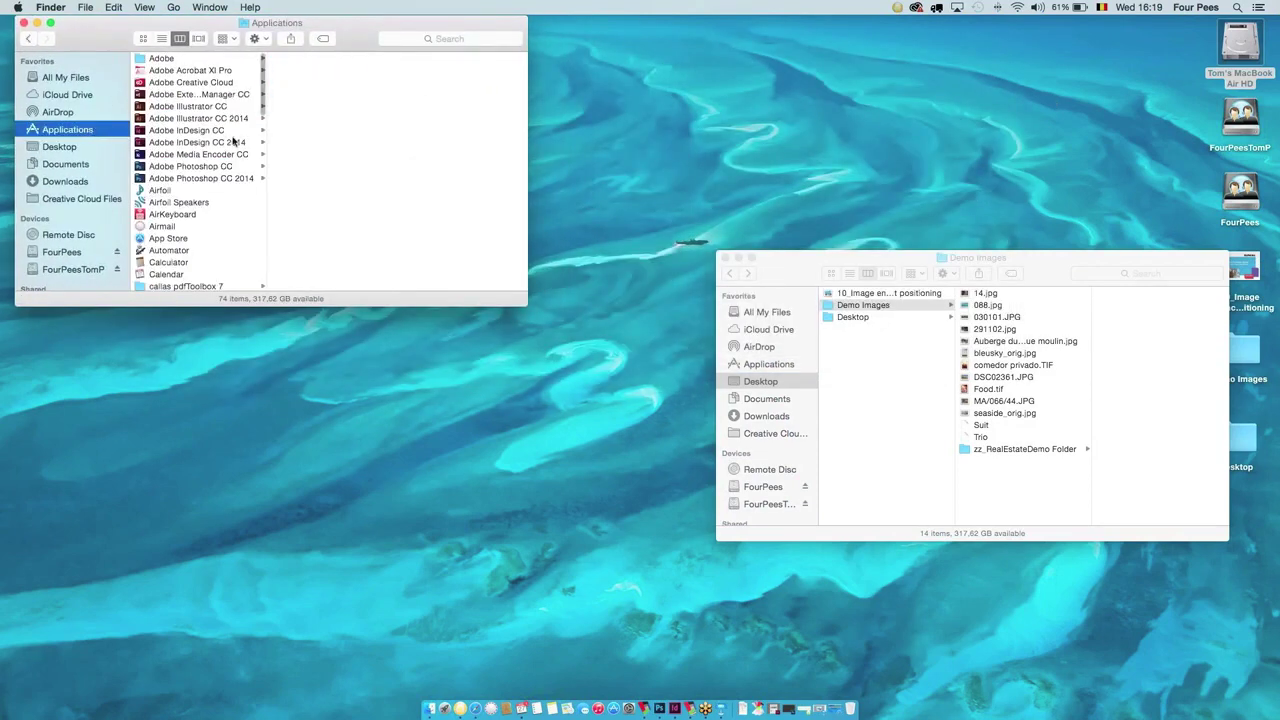
drag(323, 305, 276, 508)
click(198, 395)
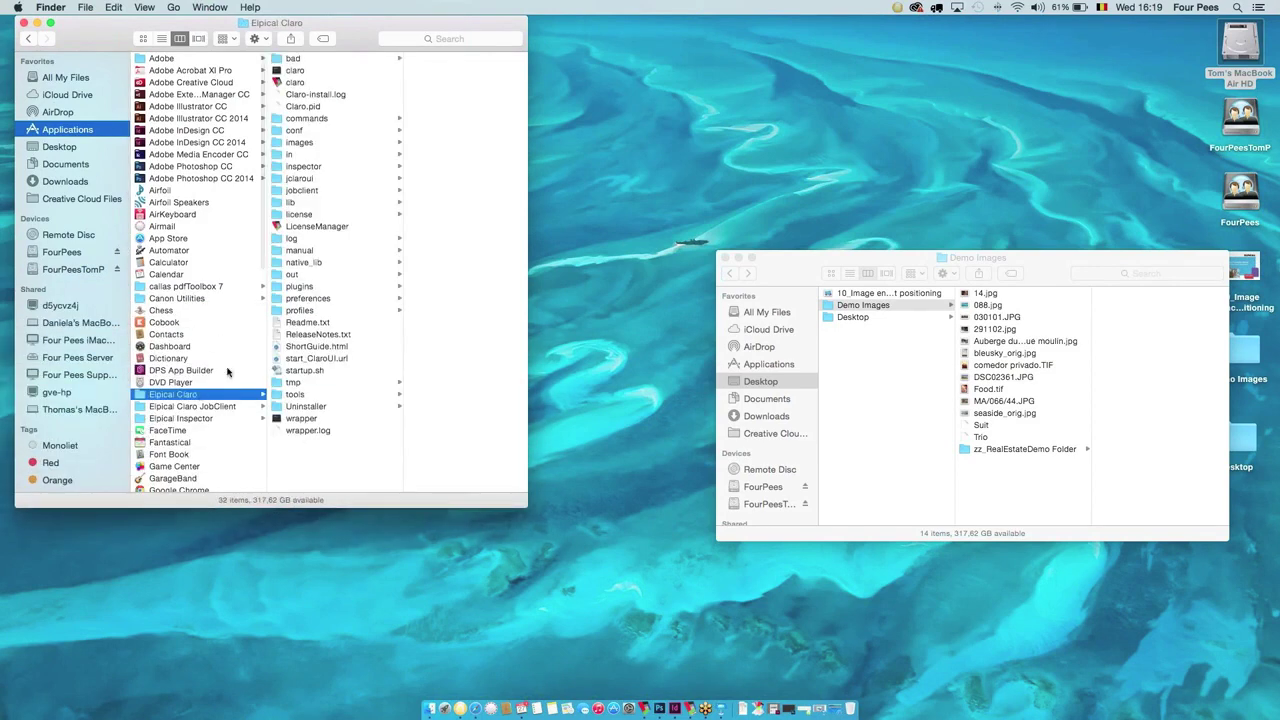
click(303, 156)
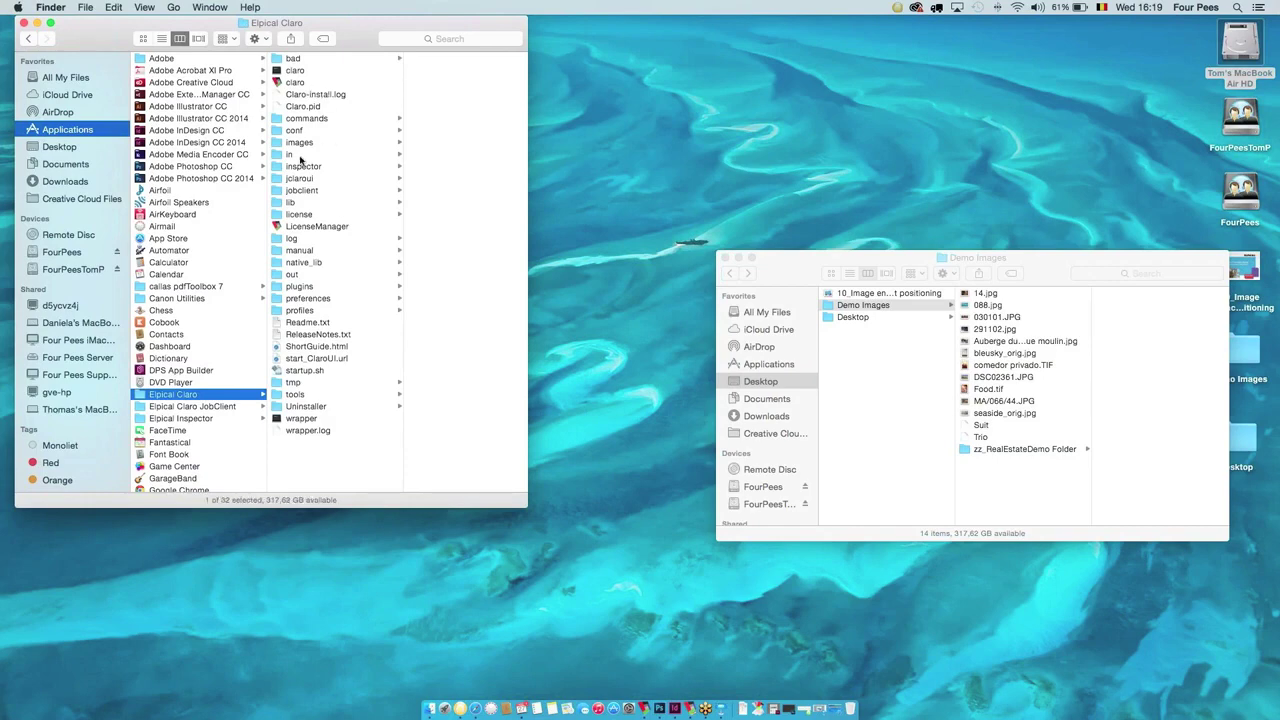
key(Right)
Copy the 13 demo images (14.jpg through Trio) into Default and launch Elpical Inspector.
key(super+grave)
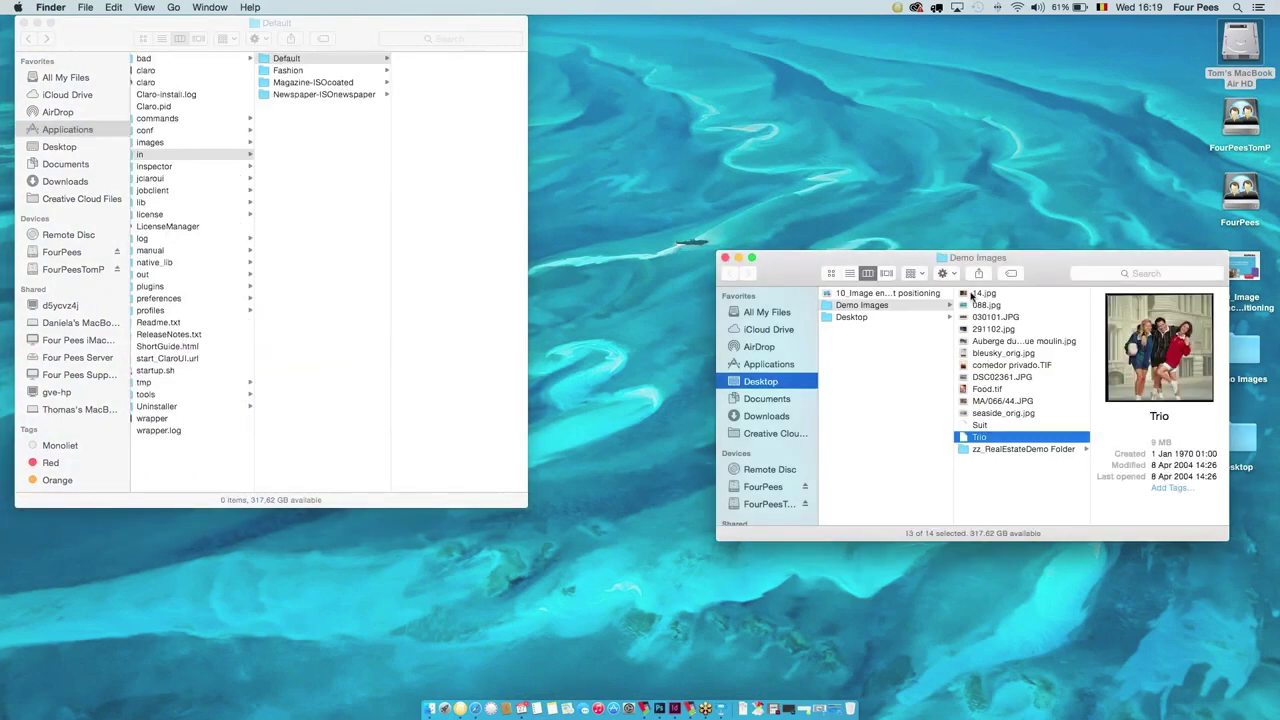
shift+click(971, 292)
drag(975, 314, 452, 260)
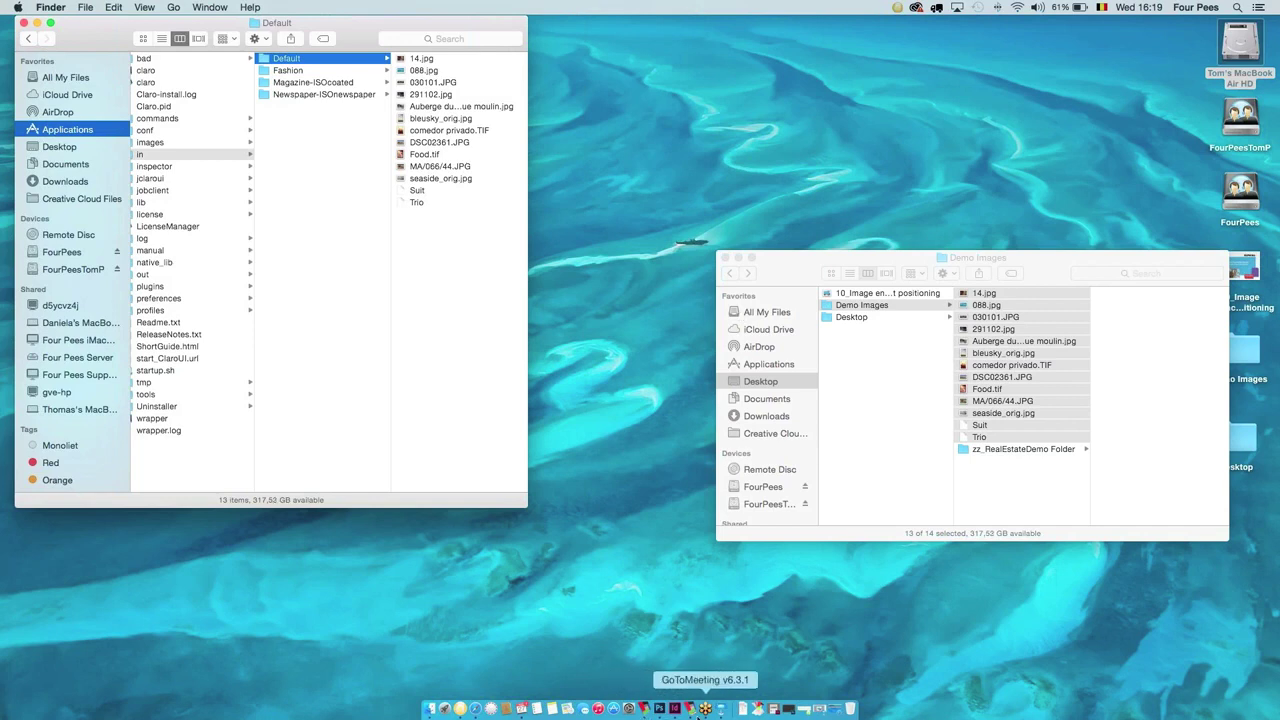
click(724, 708)
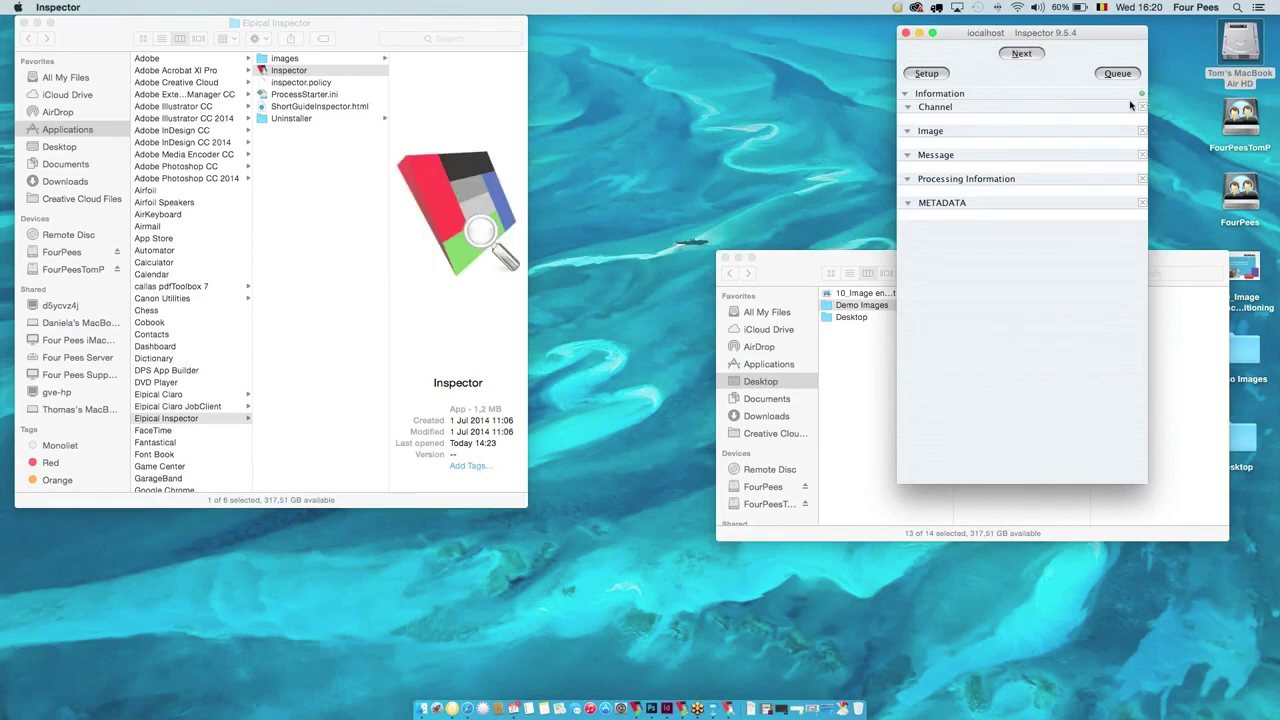
Move Inspector to the upper right and load Trio, the first queued image, with Next.
drag(1011, 32, 1055, 21)
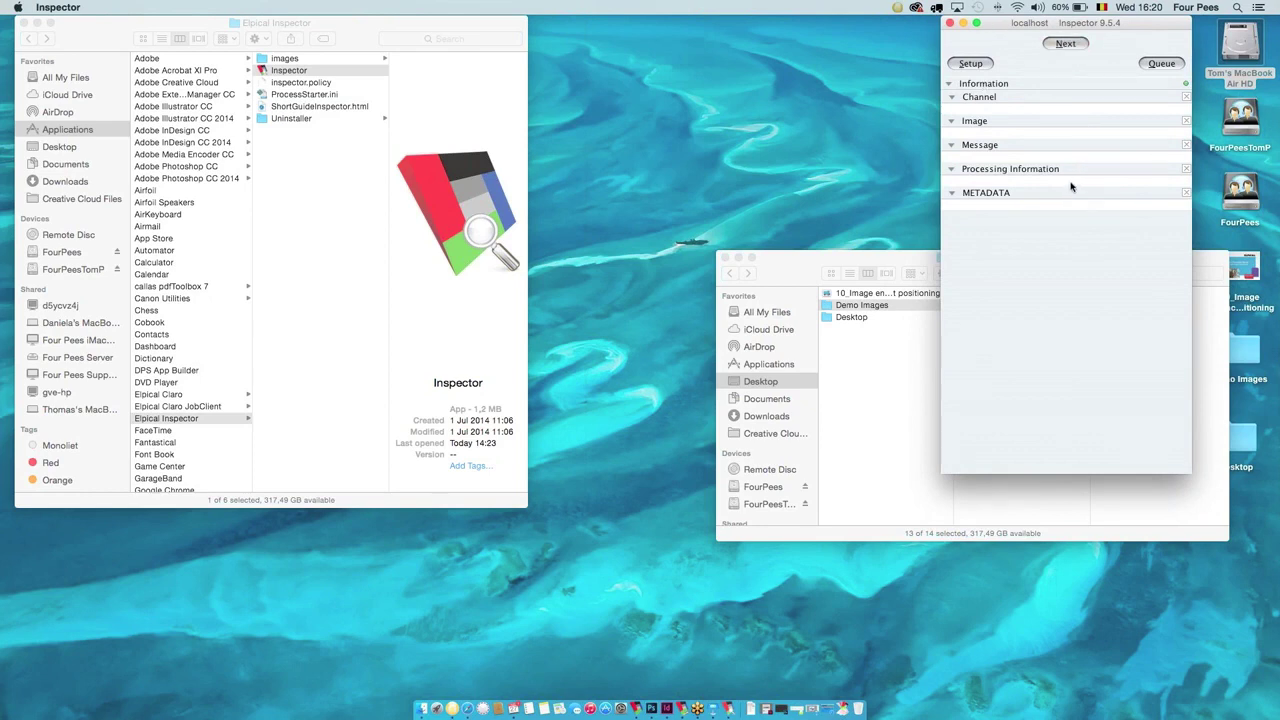
click(1062, 45)
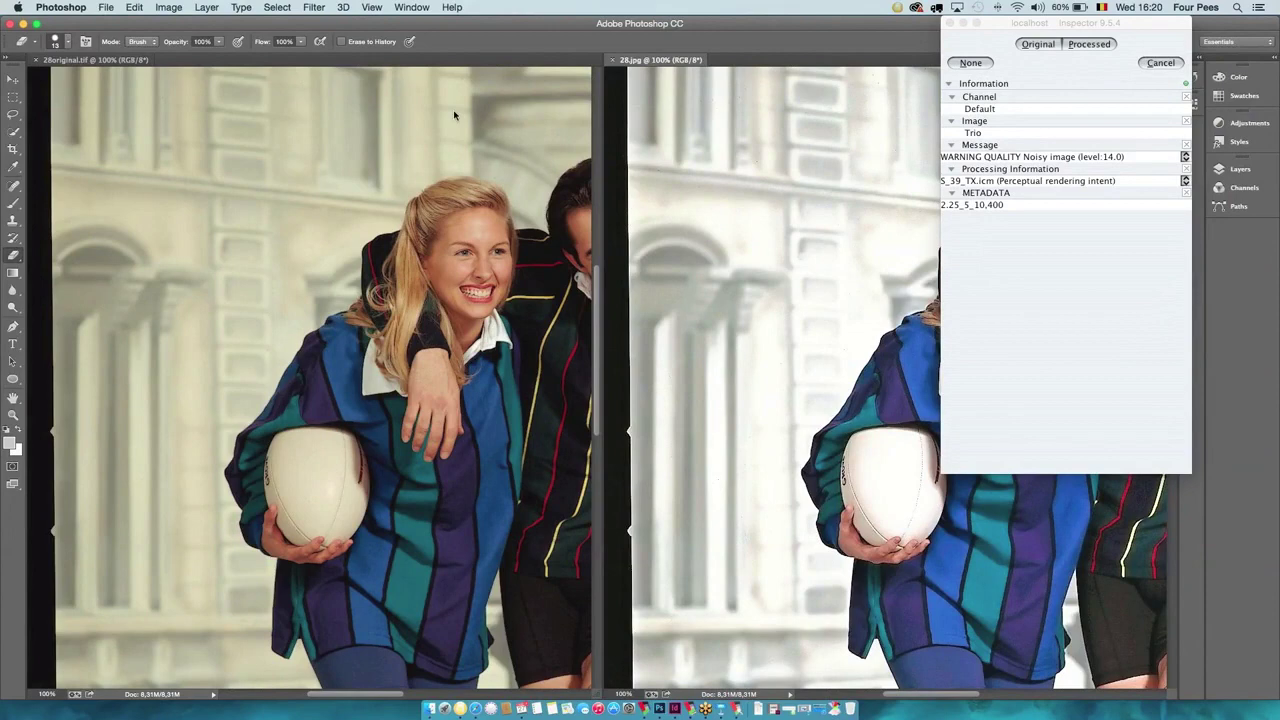
Reposition Inspector, dismiss the stray Demo Images dialog, and read the noisy-image warning.
drag(1000, 26, 1172, 26)
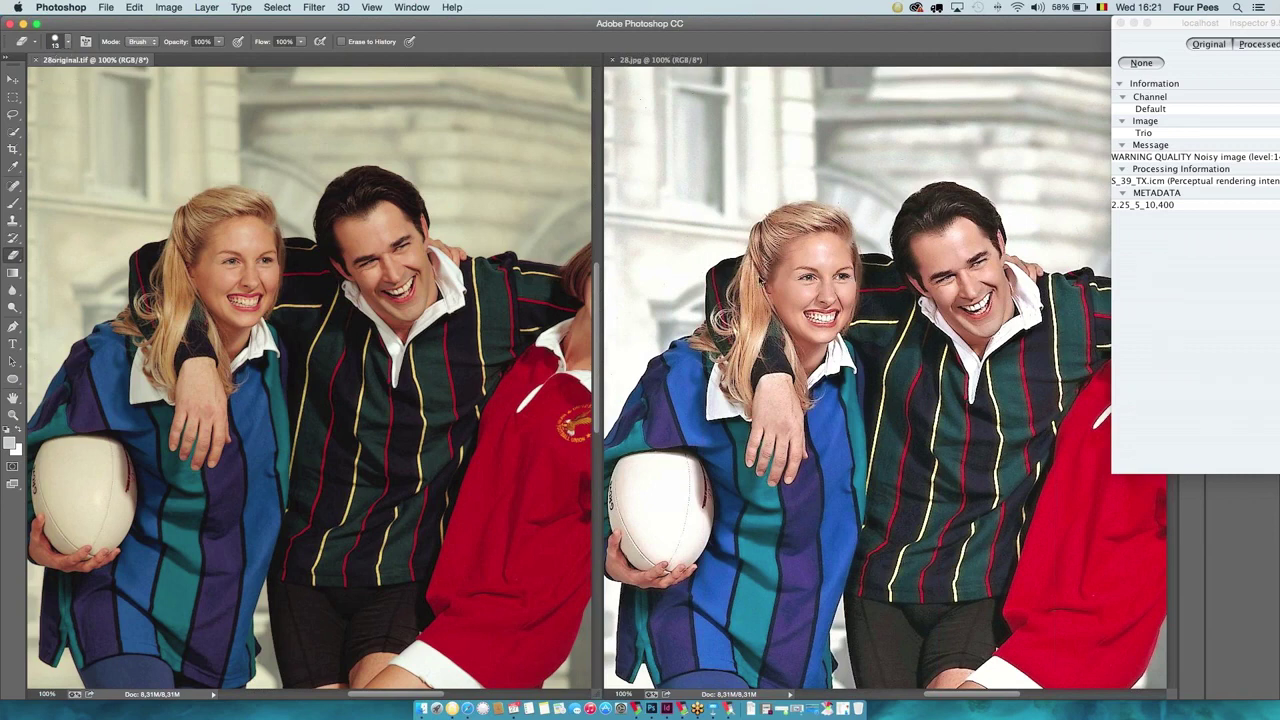
key(super+Tab)
key(super+o)
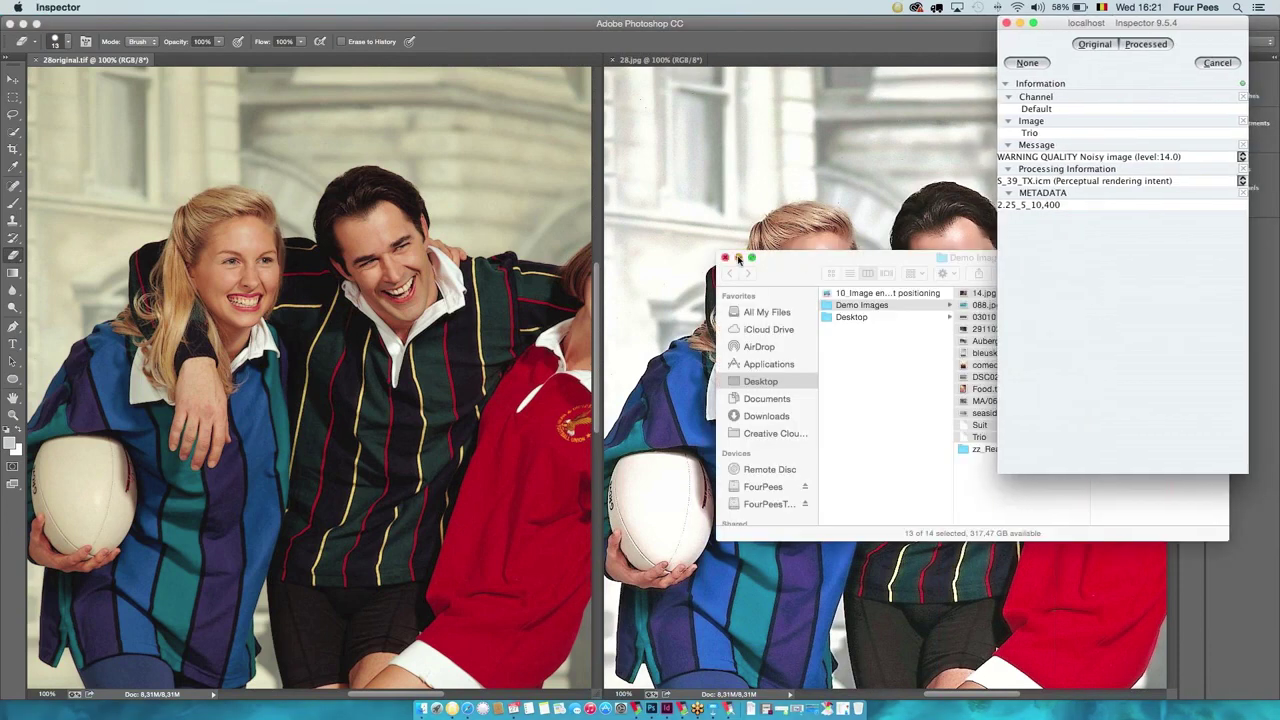
key(Escape)
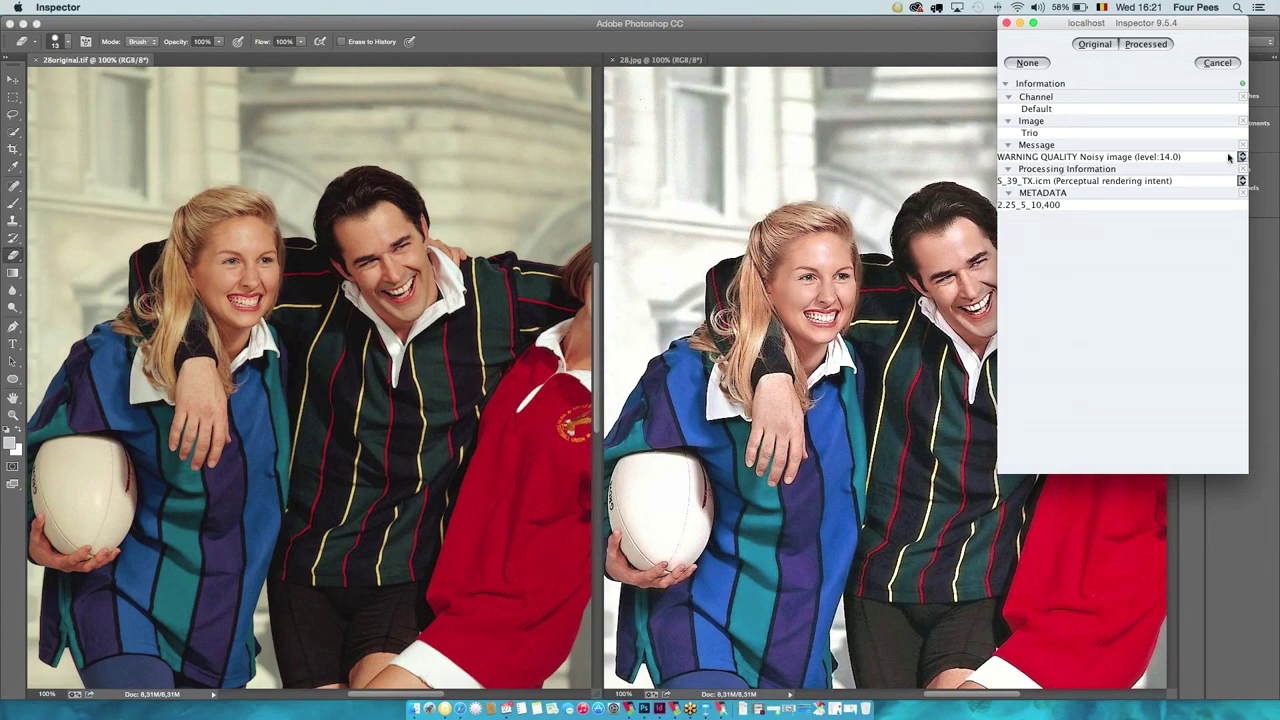
drag(1102, 157, 1010, 157)
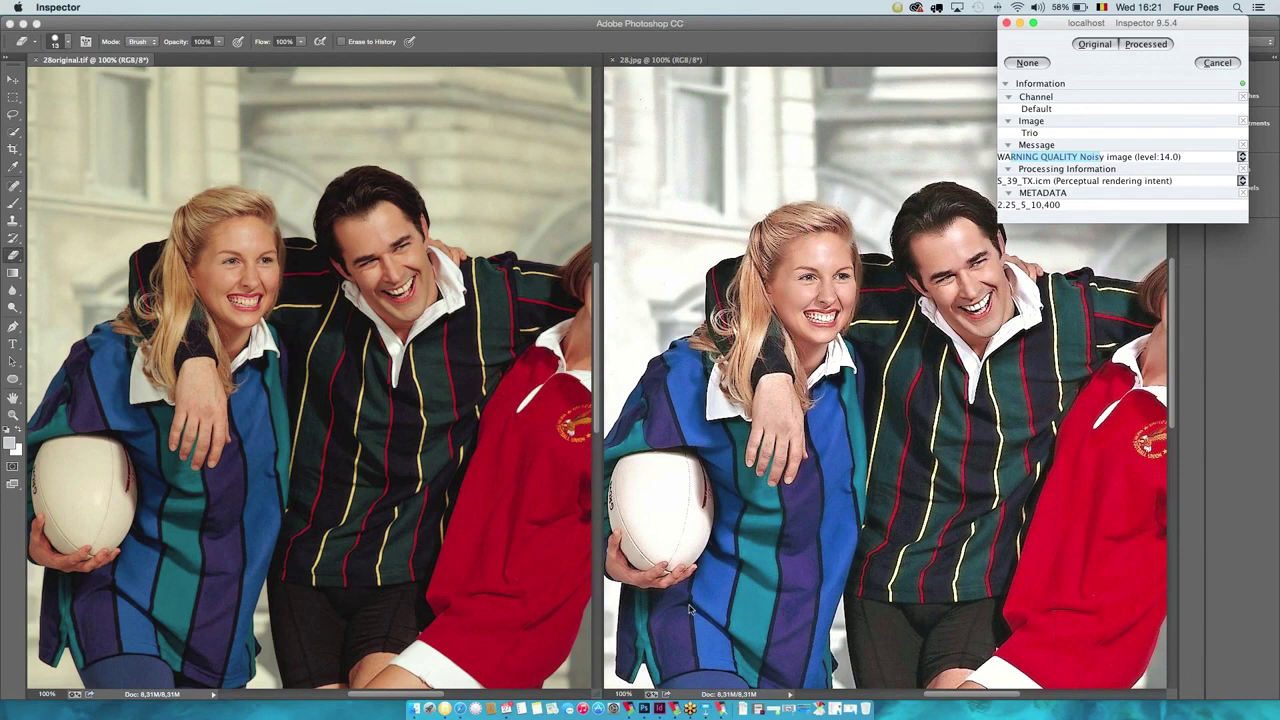
scroll(688, 609, up, 2)
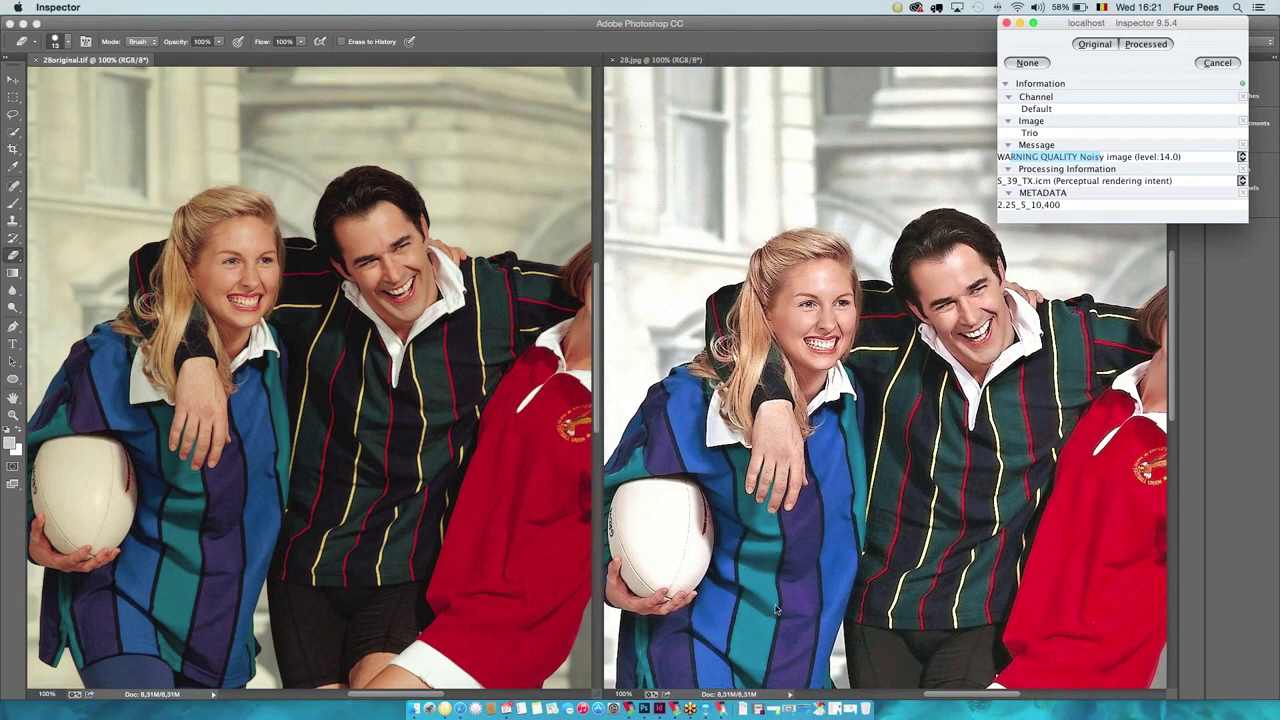
Pan both Trio views to the woman in red and keep the processed version.
click(408, 430)
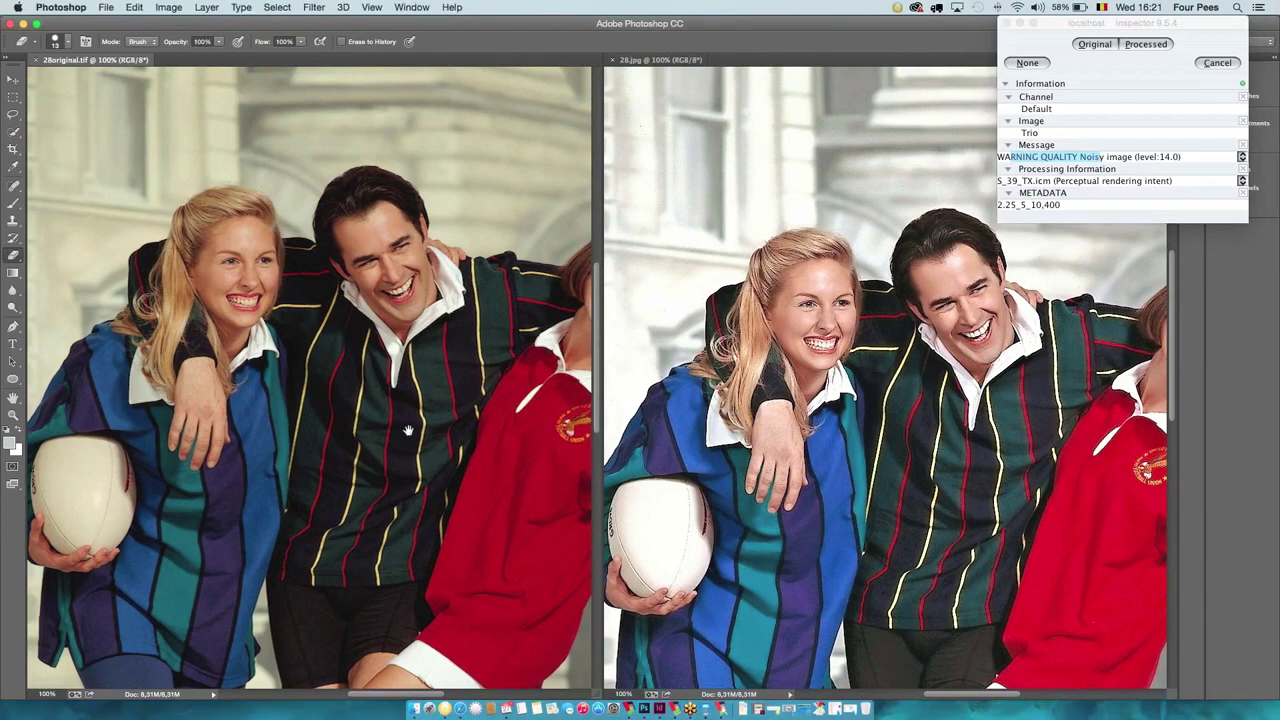
drag(408, 430, 248, 345)
click(1082, 50)
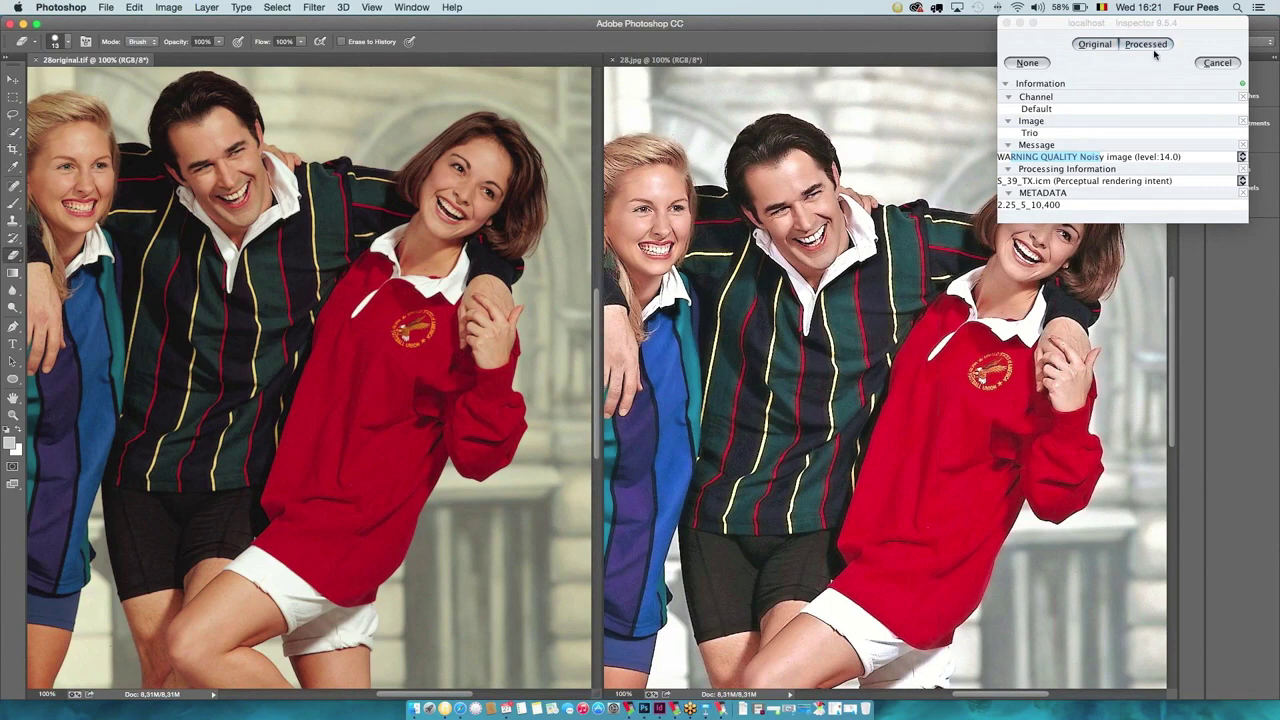
click(1094, 46)
click(1140, 45)
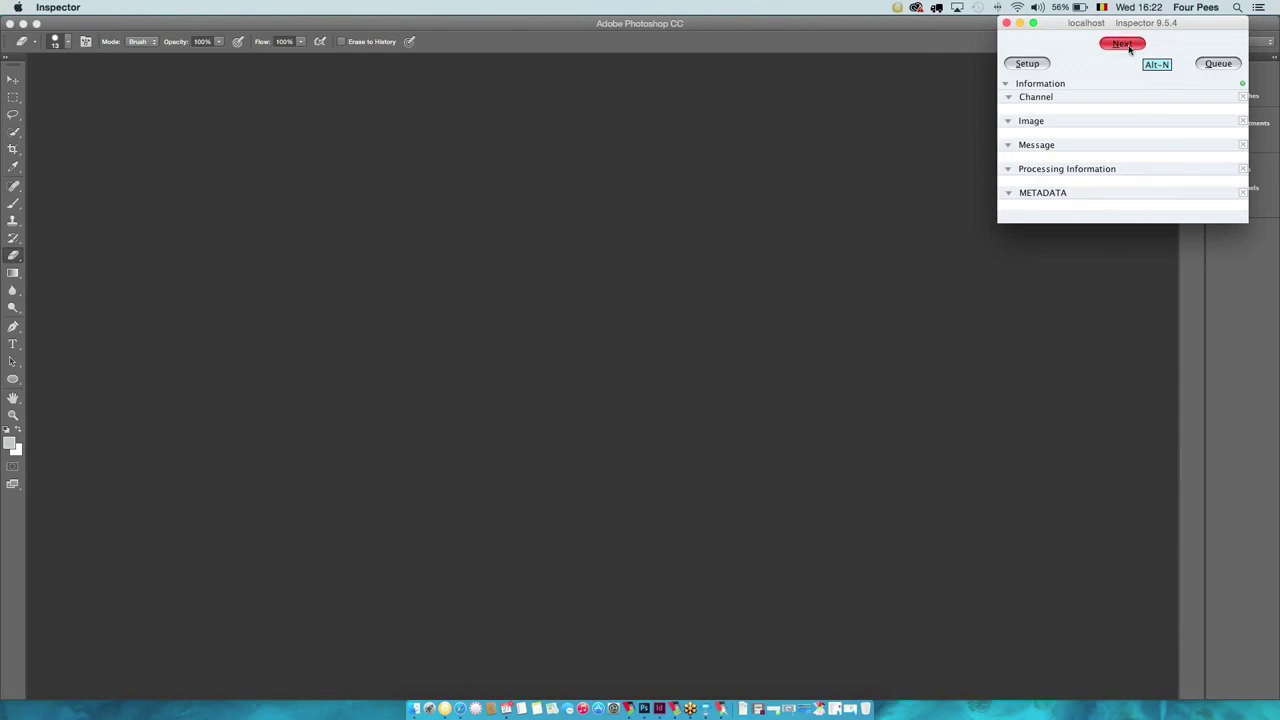
Load Suit (image 29), pan both views over the jacket and tie, and accept Processed.
click(1123, 44)
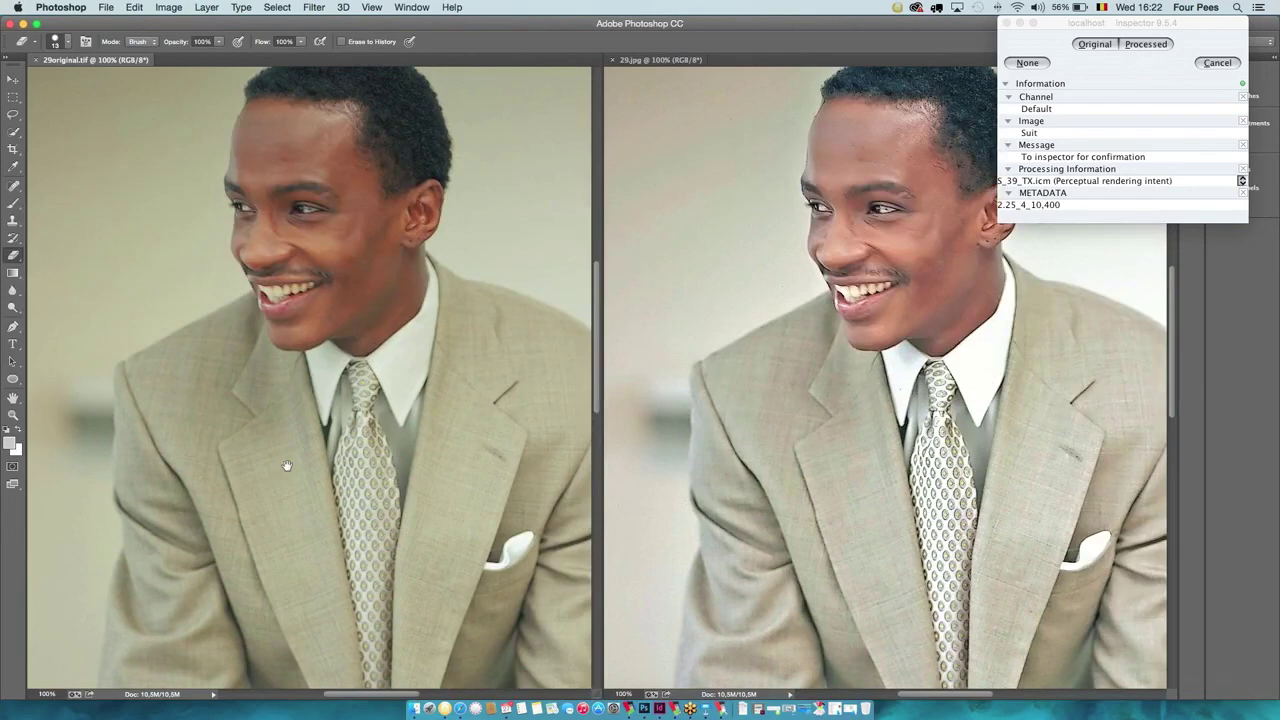
scroll(372, 348, down, 10)
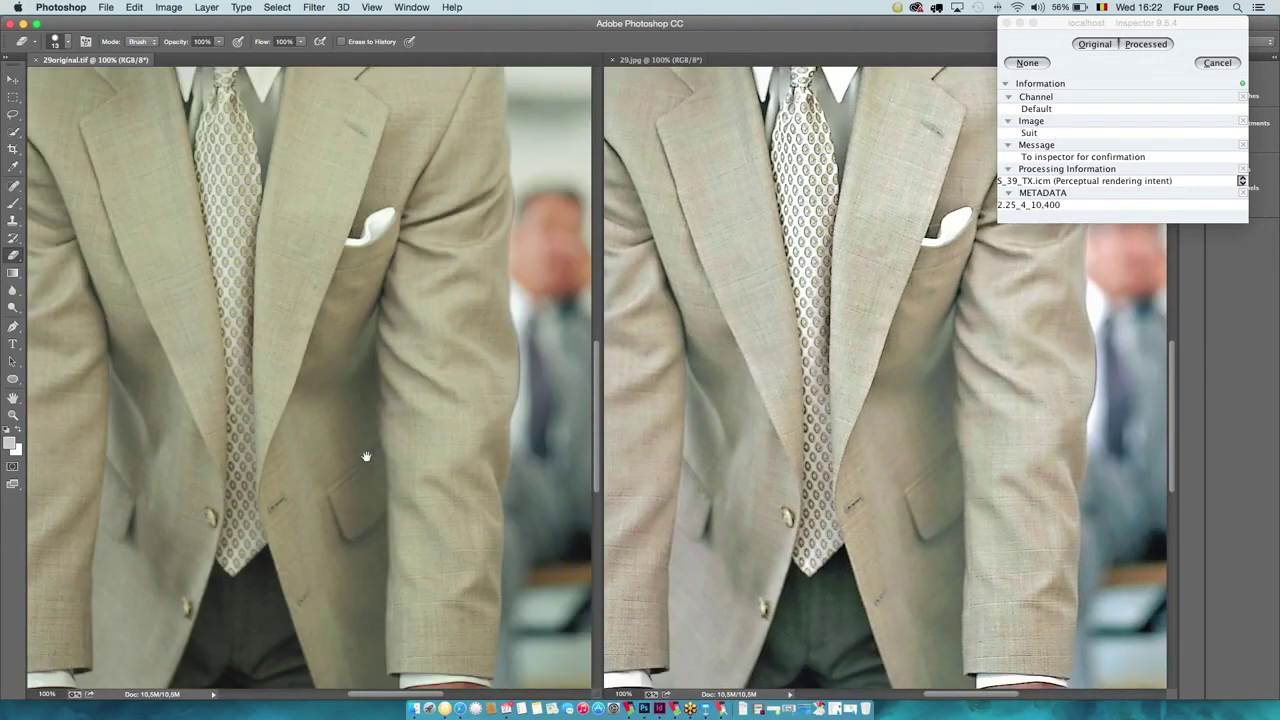
scroll(378, 403, down, 3)
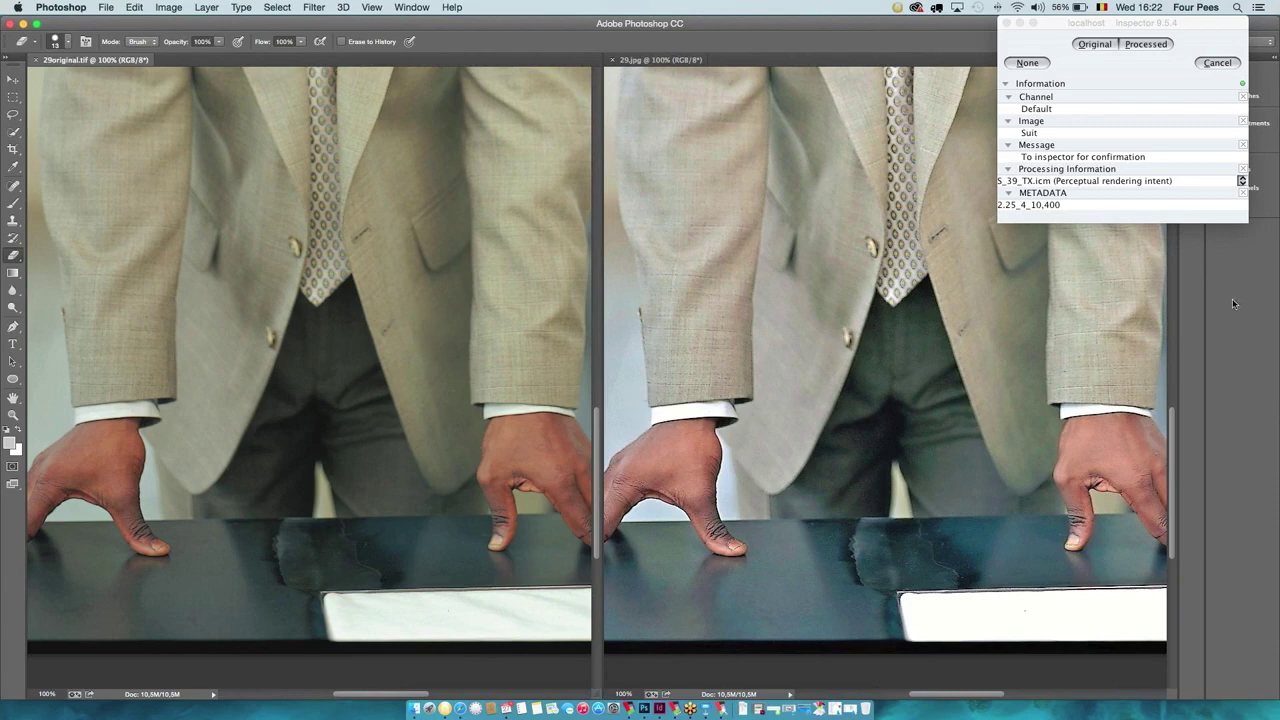
click(1155, 46)
drag(437, 242, 443, 303)
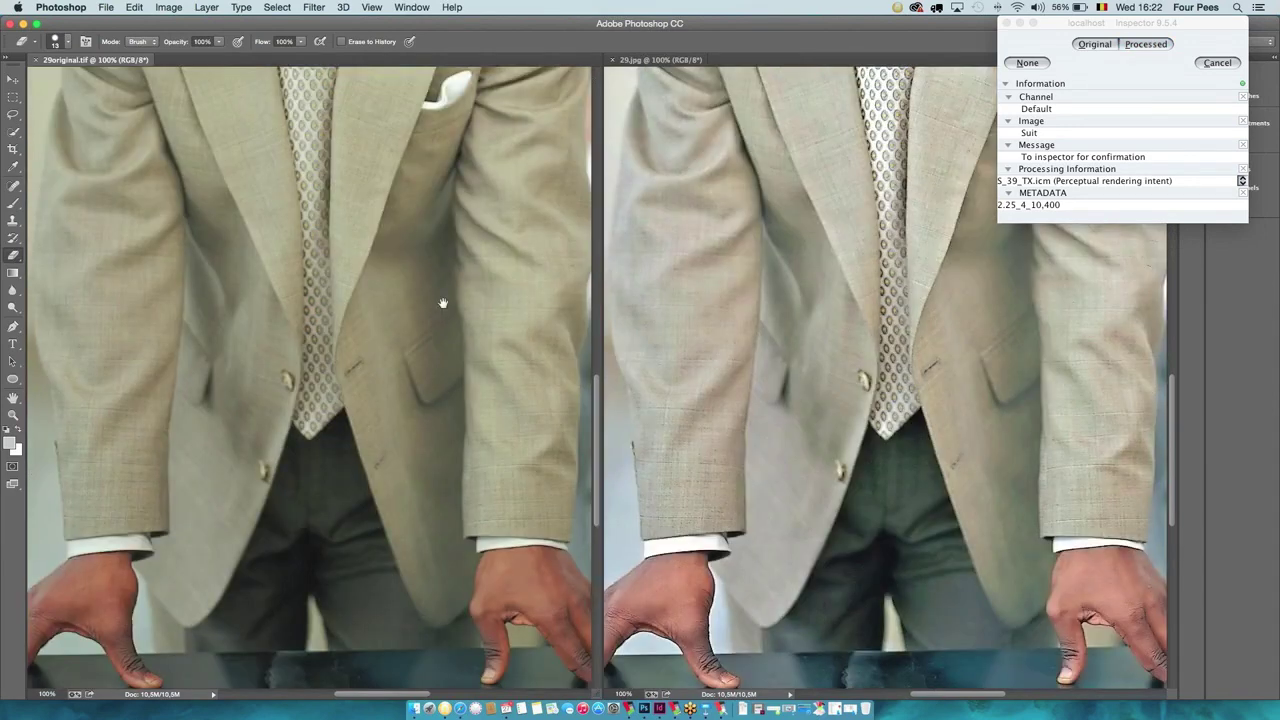
scroll(443, 303, up, 10)
drag(451, 310, 489, 220)
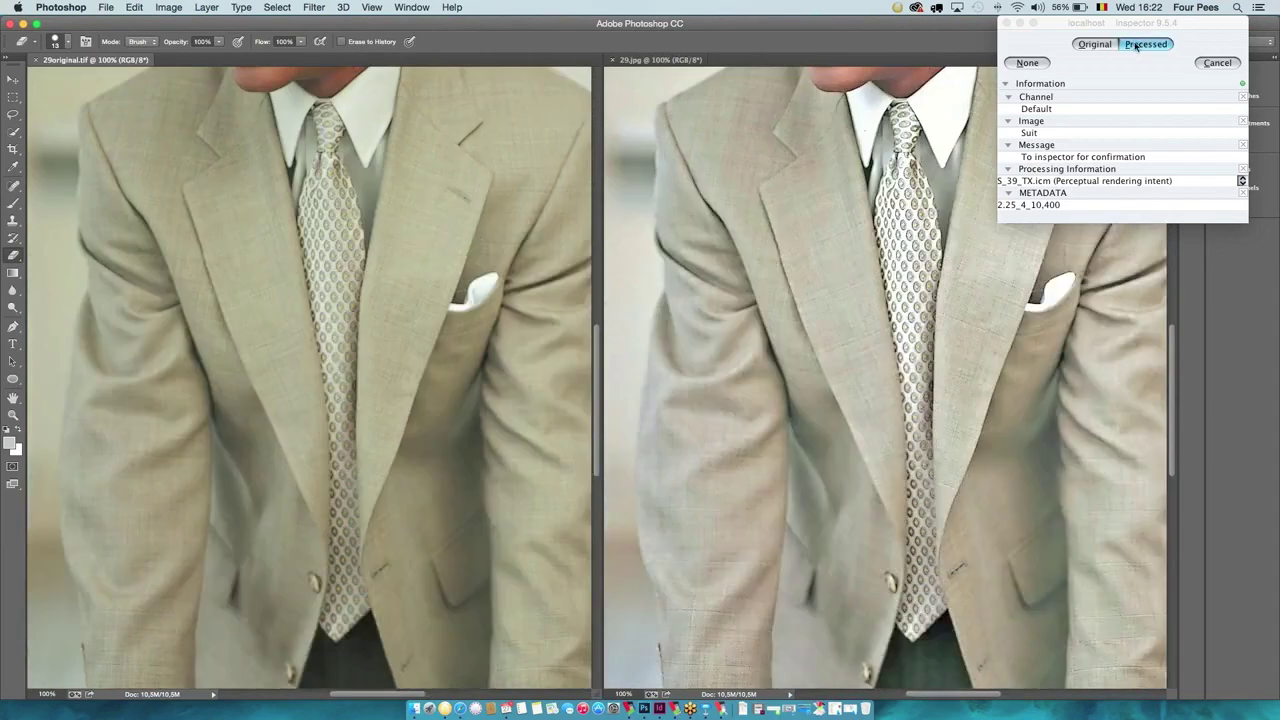
click(1136, 45)
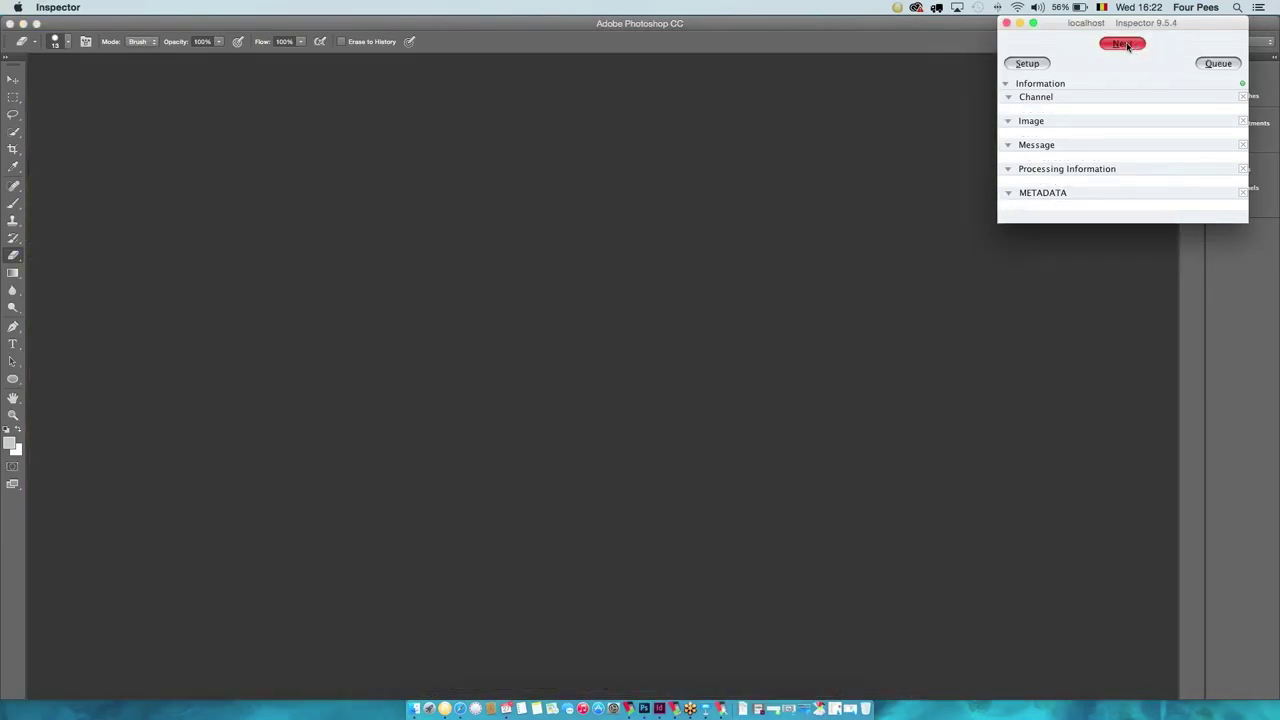
Load the table photo, pan both views over the ice bucket and glasses, and accept Processed.
click(1124, 44)
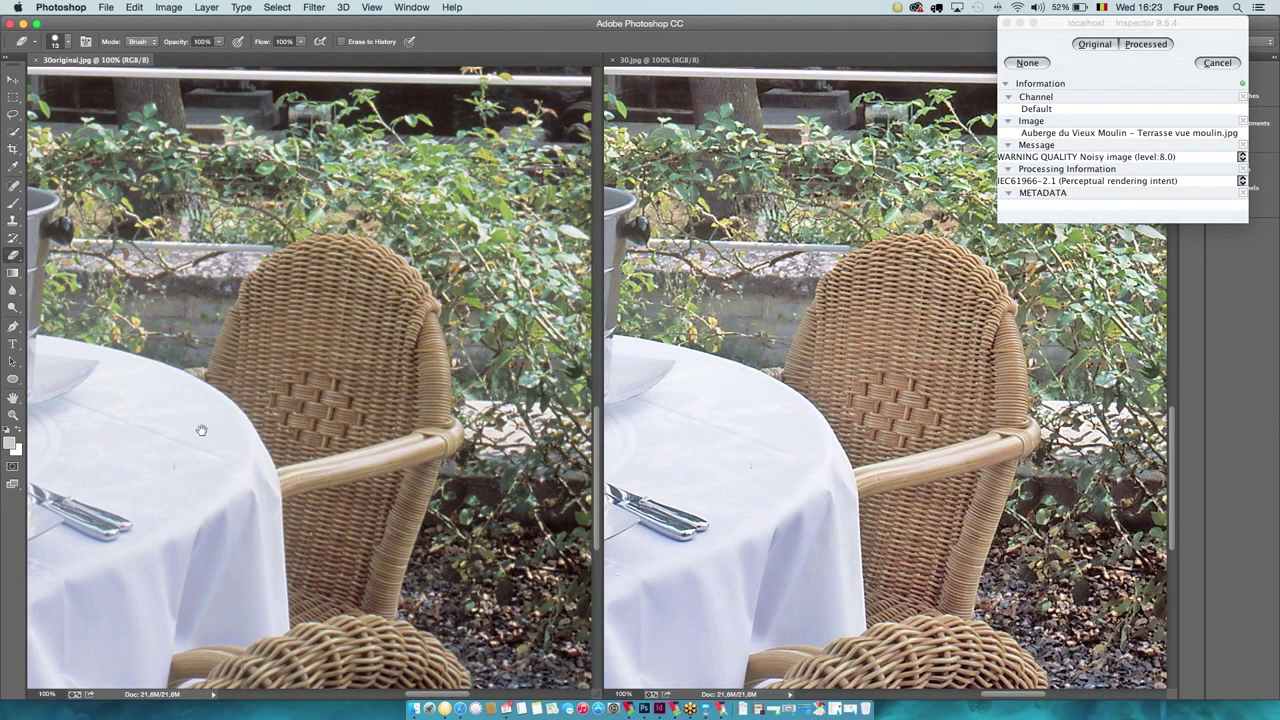
drag(202, 431, 398, 420)
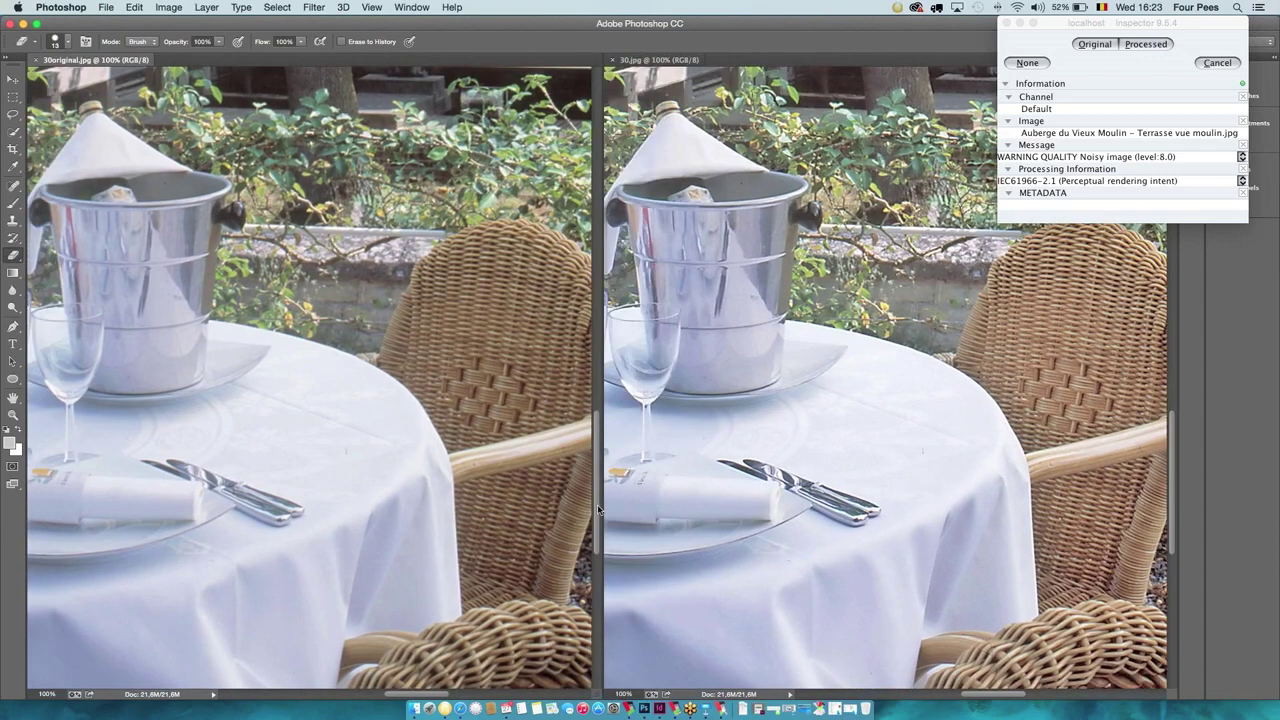
drag(271, 530, 386, 495)
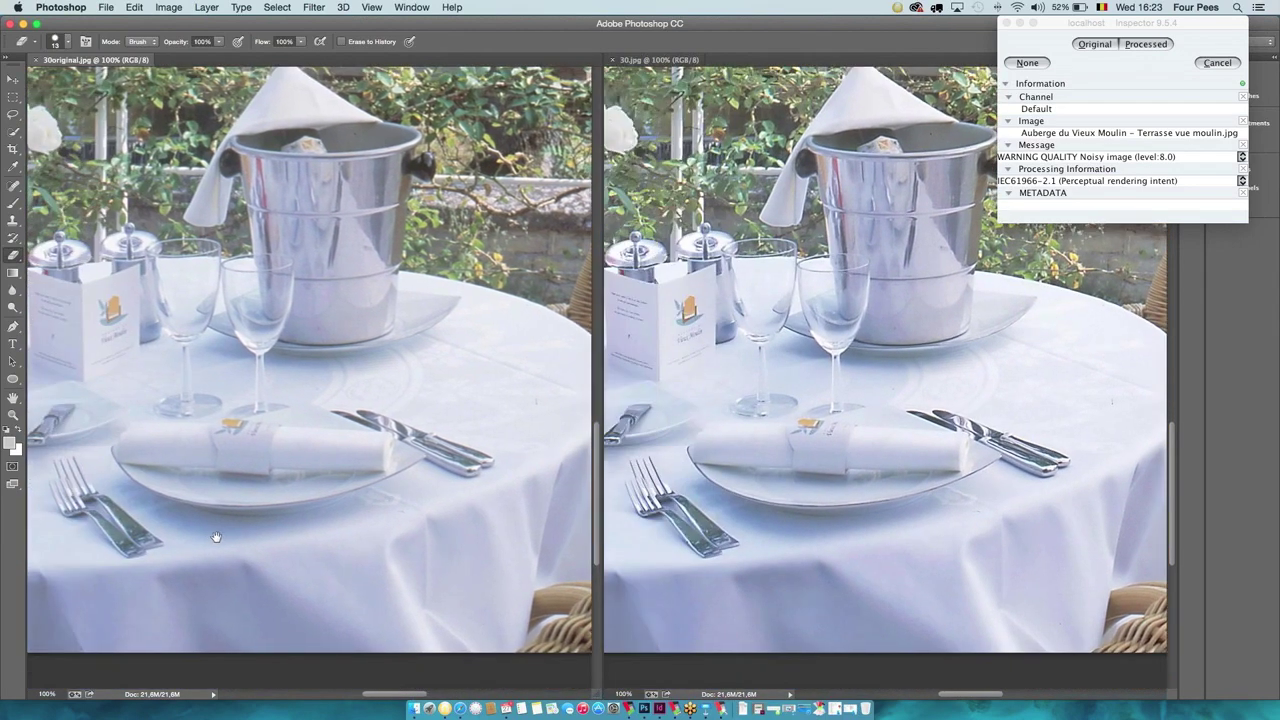
drag(216, 537, 274, 517)
click(1144, 46)
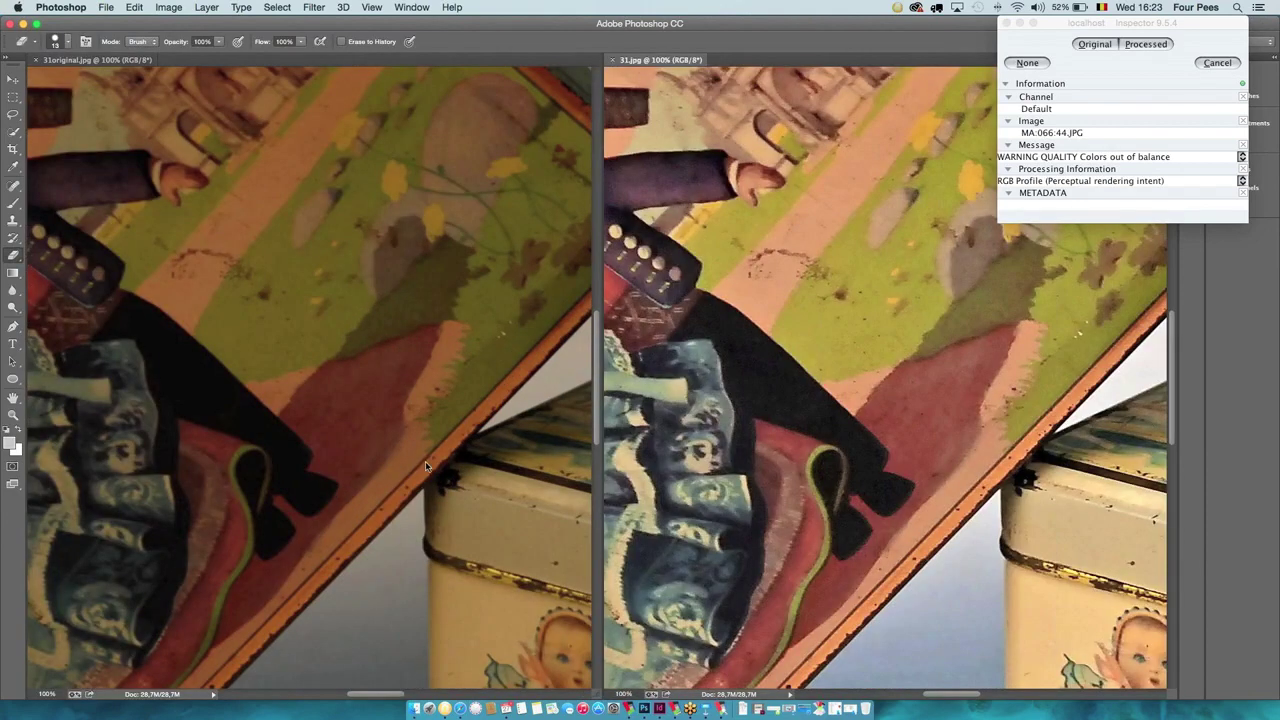
Compare the tin lid and dolls in the tin photo and accept its processed version.
drag(477, 461, 337, 371)
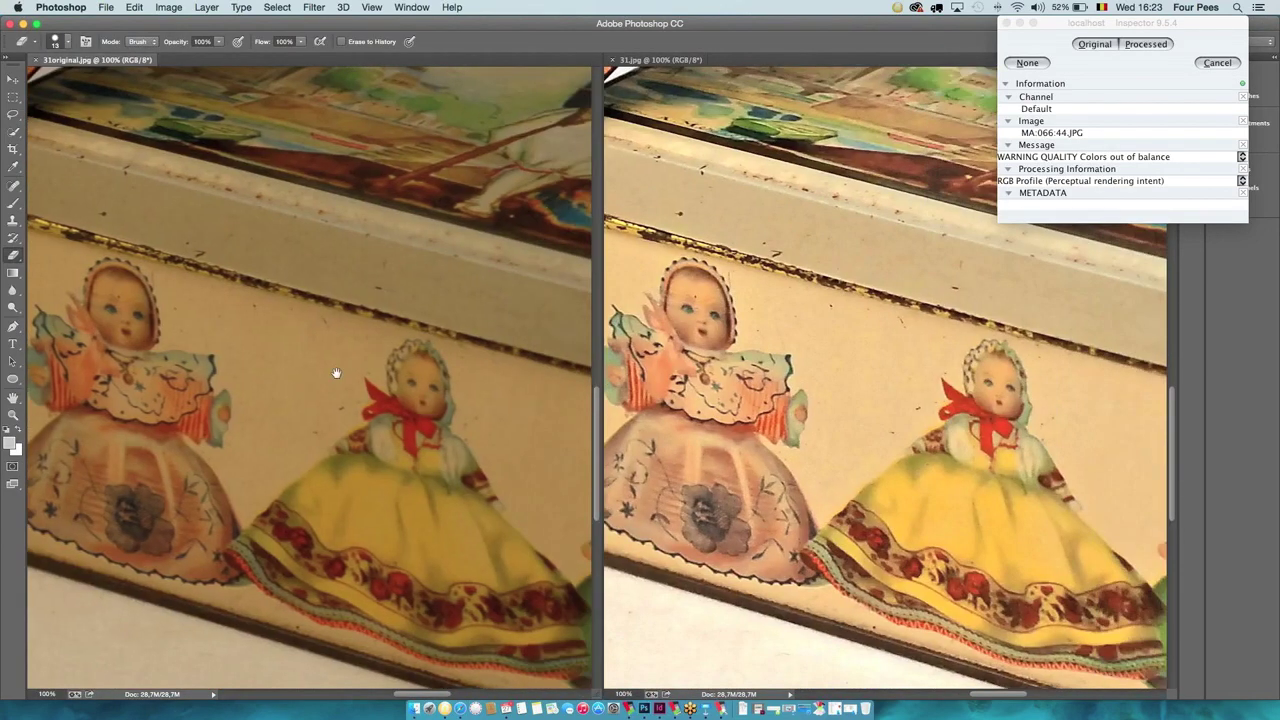
drag(414, 420, 386, 346)
drag(482, 385, 420, 411)
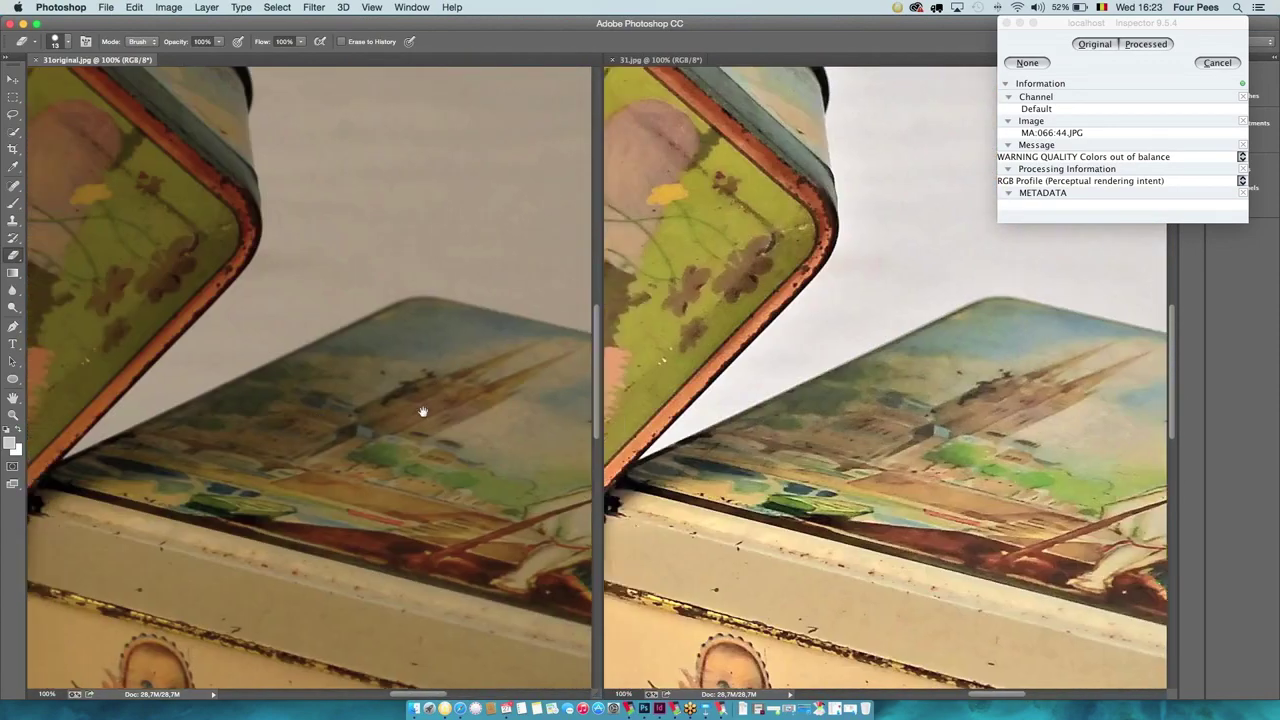
click(1135, 47)
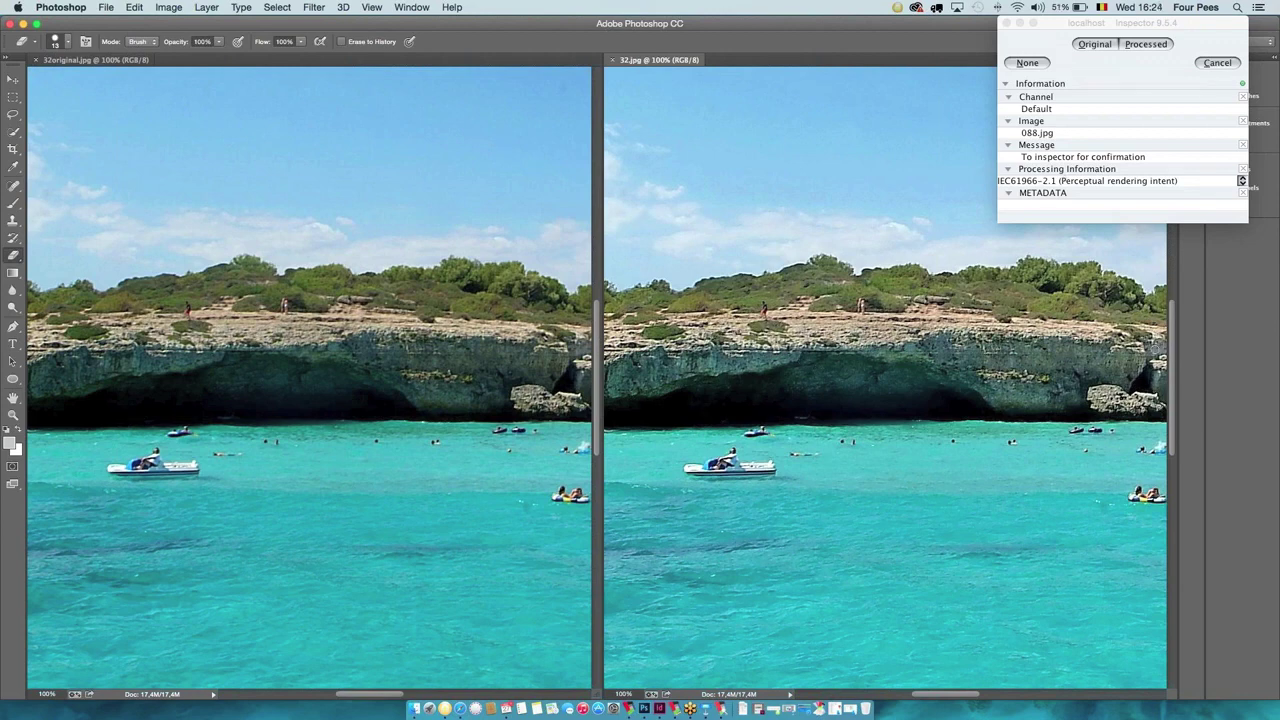
Accept the processed seaside, desert and dining room photos after panning the dining table.
click(1145, 44)
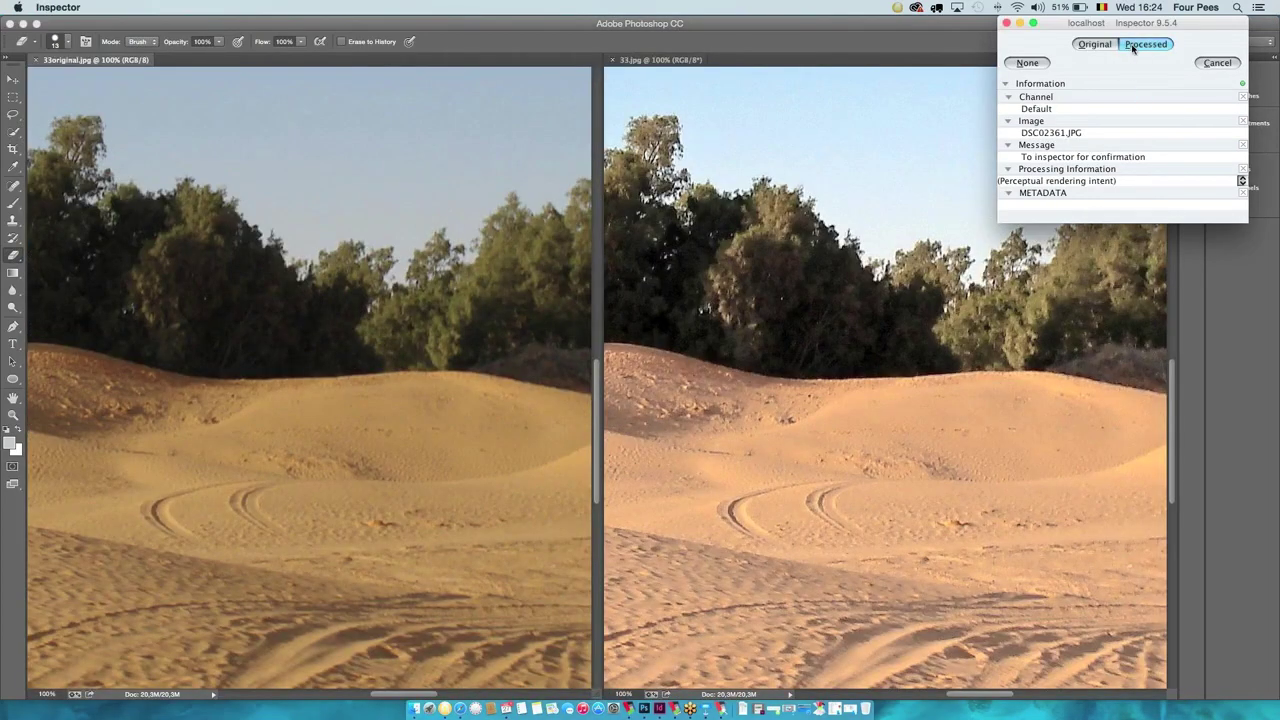
click(1133, 46)
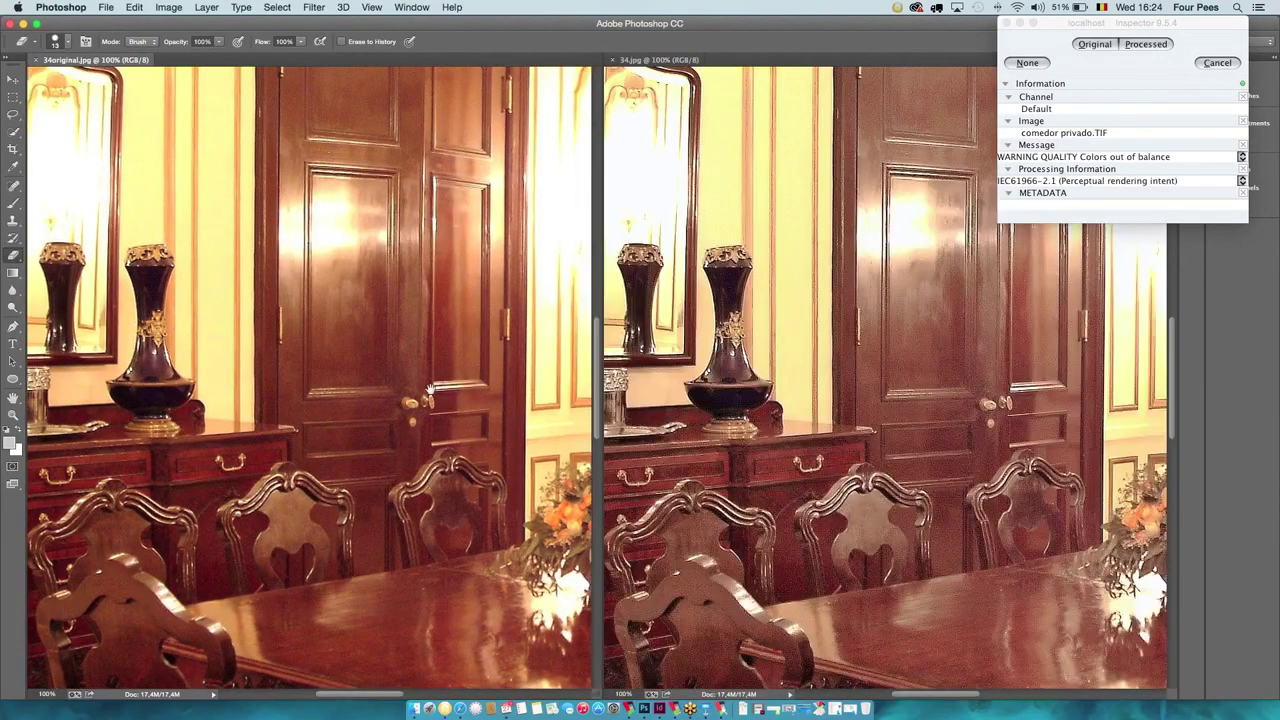
drag(490, 440, 340, 284)
scroll(340, 284, down, 10)
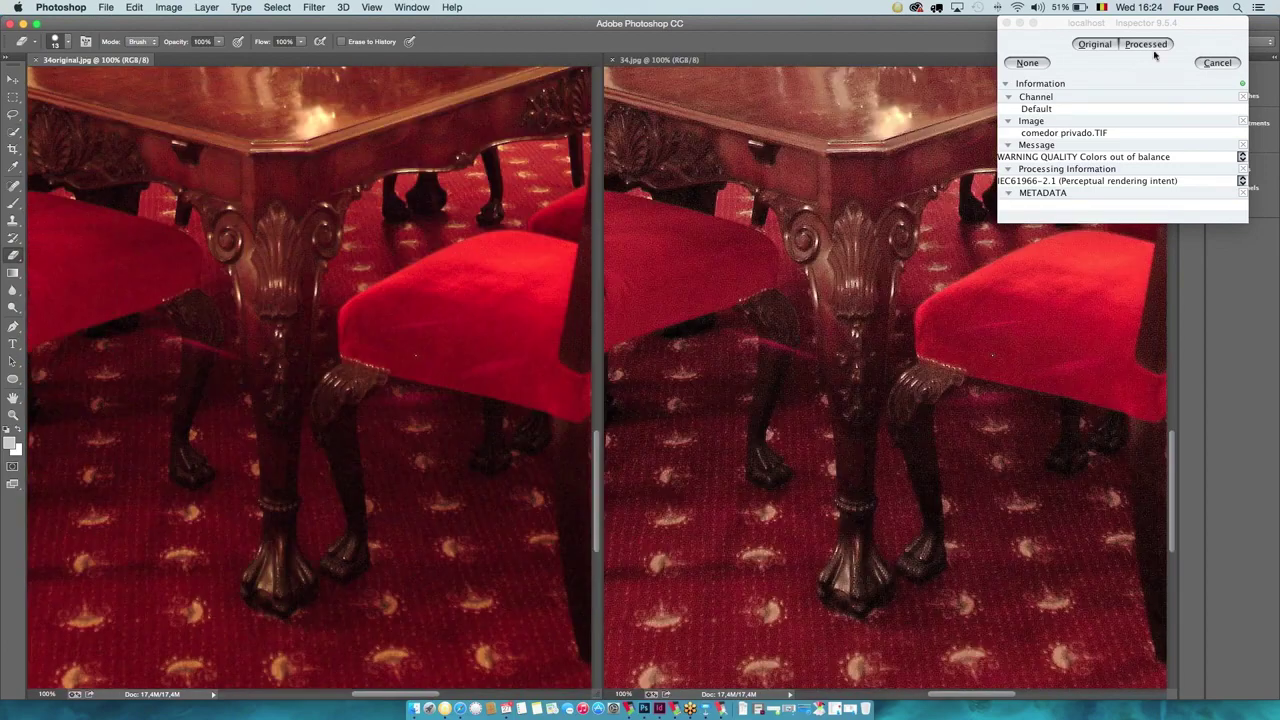
click(1150, 47)
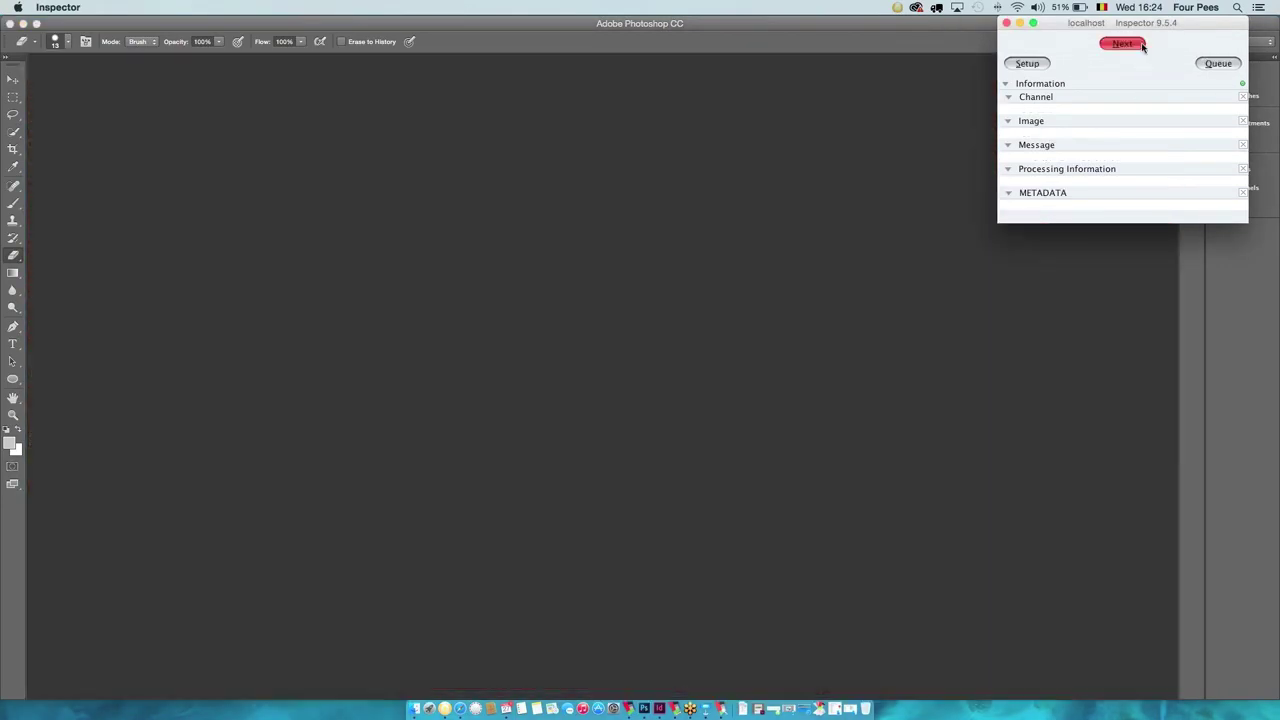
Load the Food image pair and scroll through both views to compare them.
click(1143, 46)
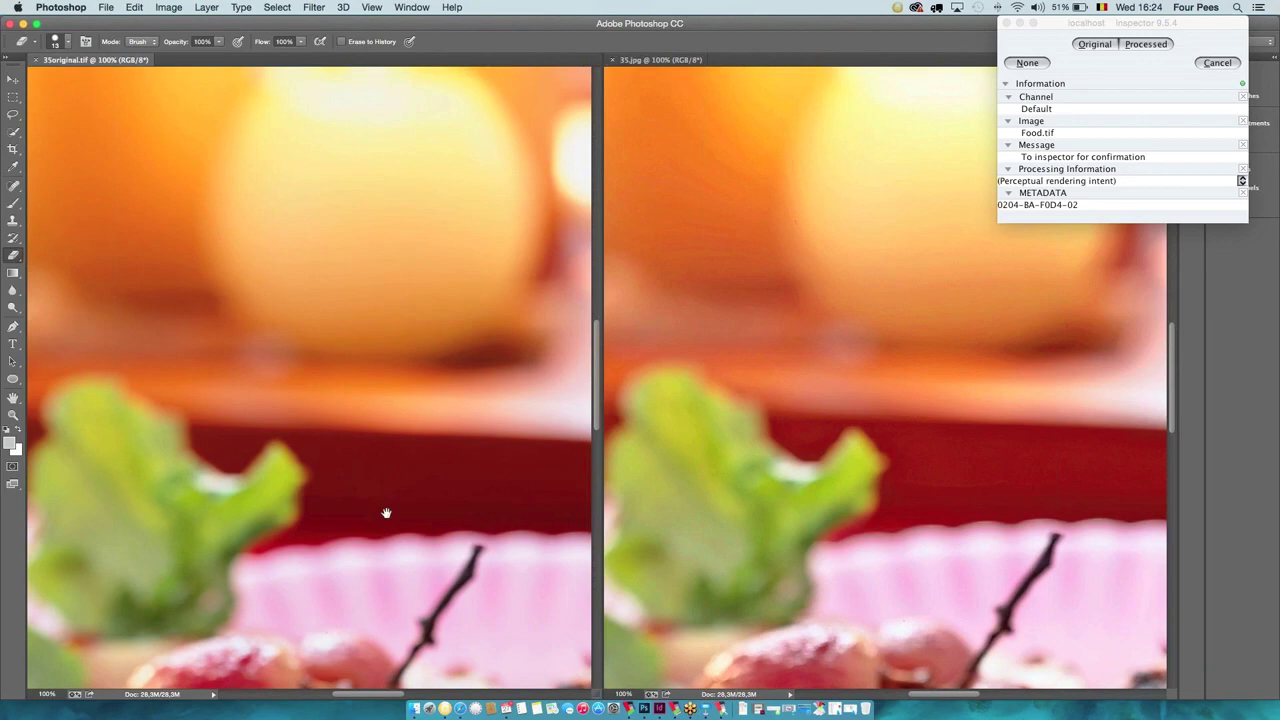
scroll(386, 514, down, 10)
scroll(377, 273, down, 5)
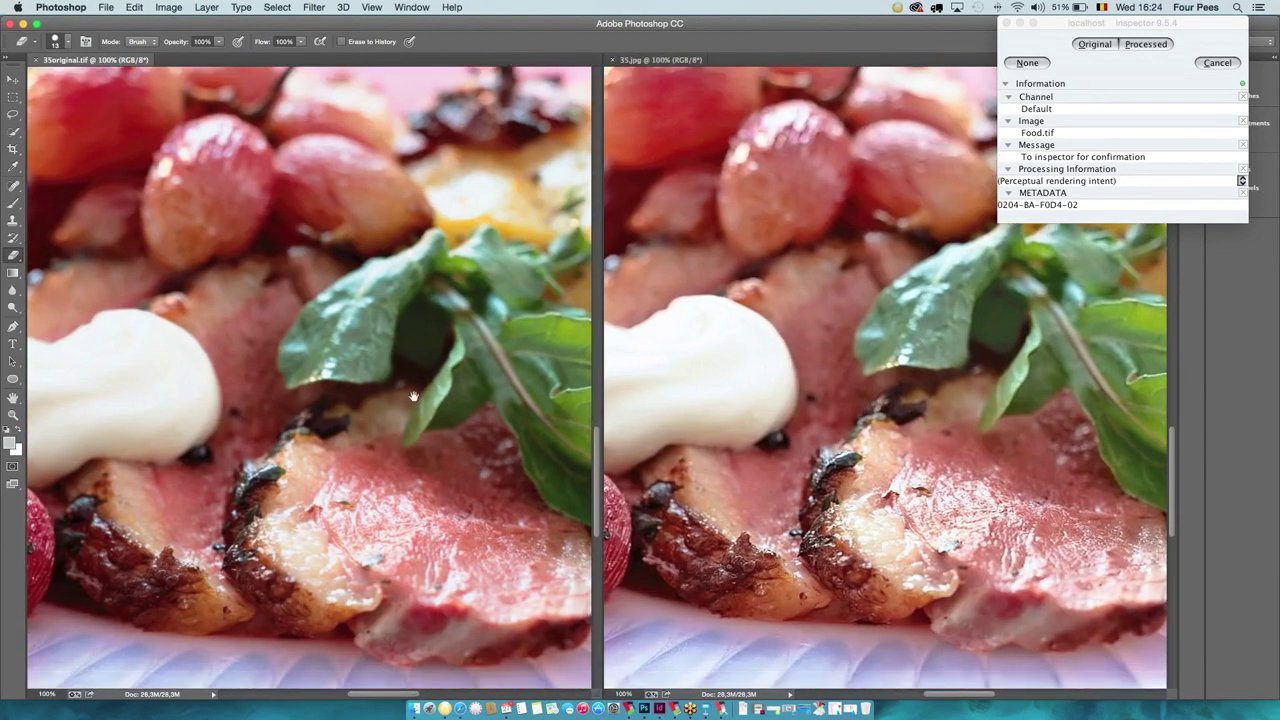
scroll(354, 451, left, 5)
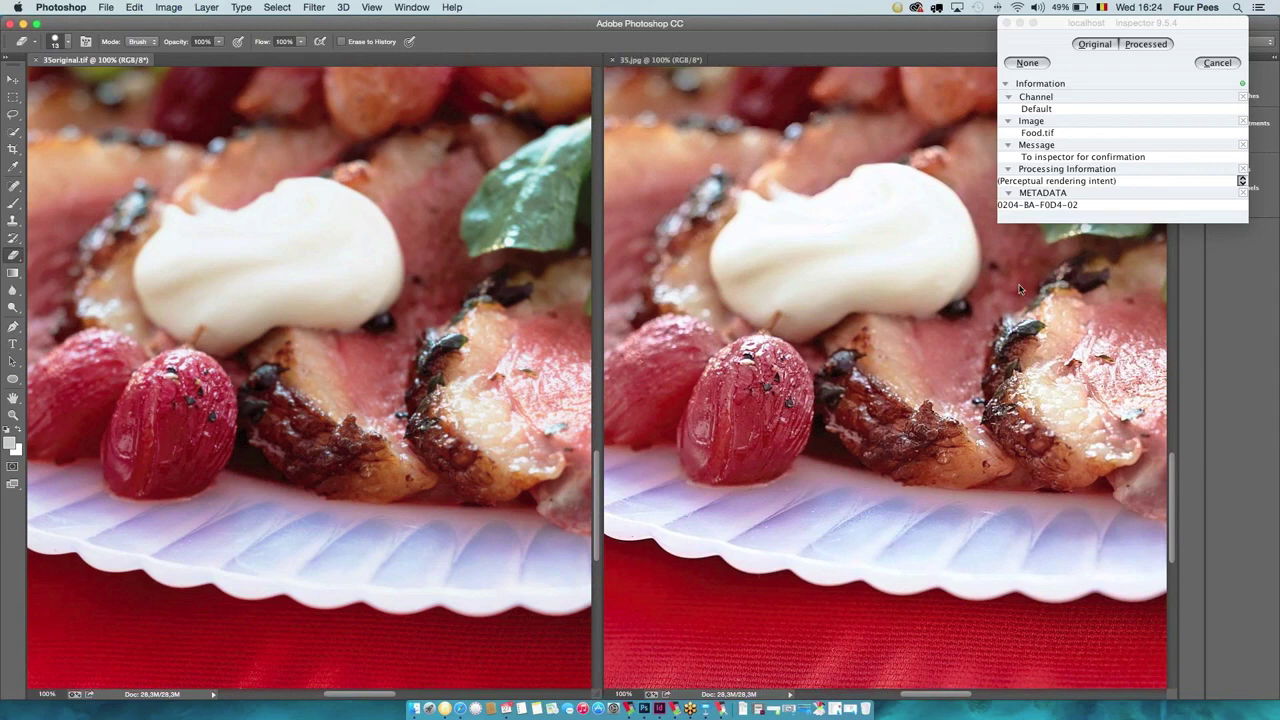
click(1146, 44)
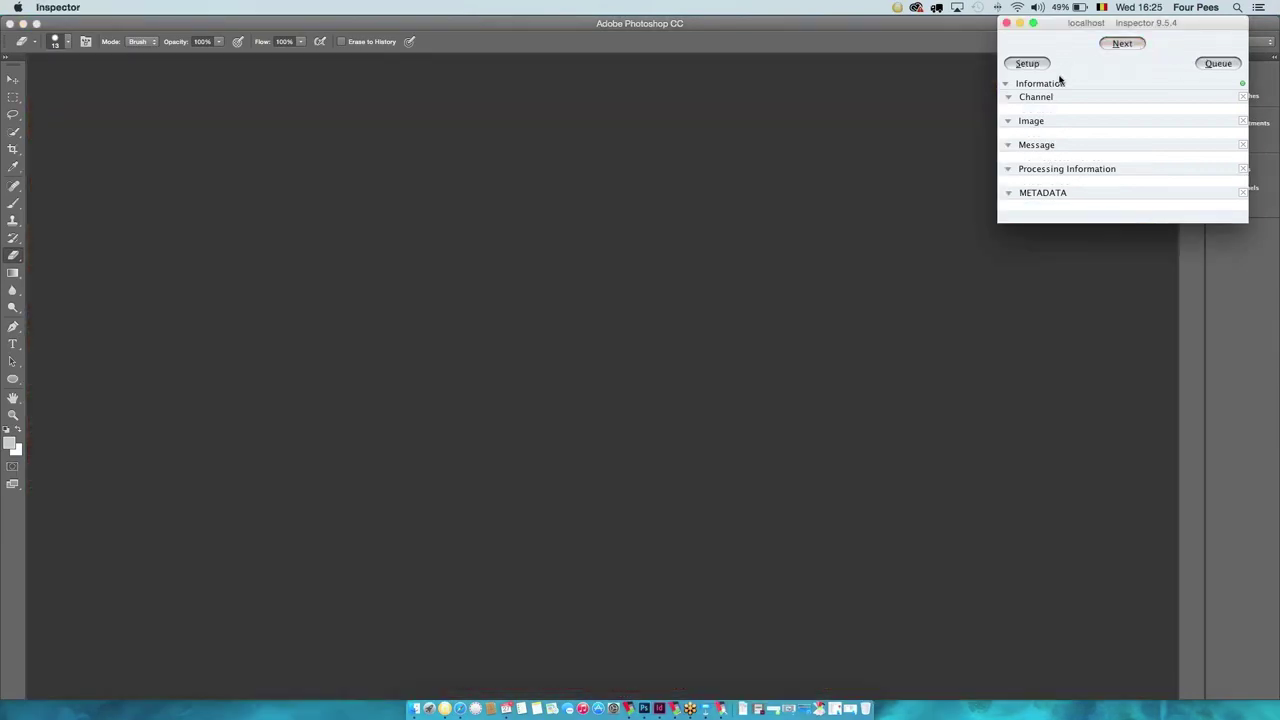
Open the queue and compare 14.jpg with 40original.jpg, panning to the man's face.
click(1025, 66)
click(1110, 45)
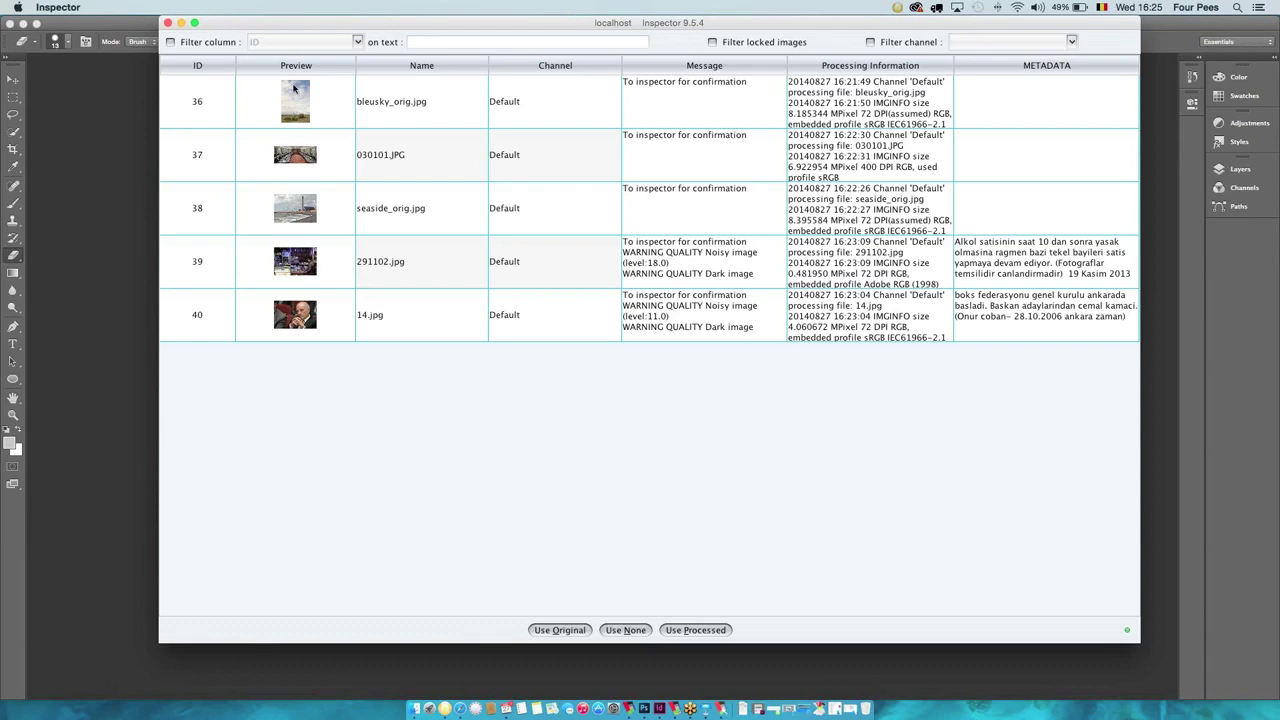
click(293, 325)
double_click(297, 333)
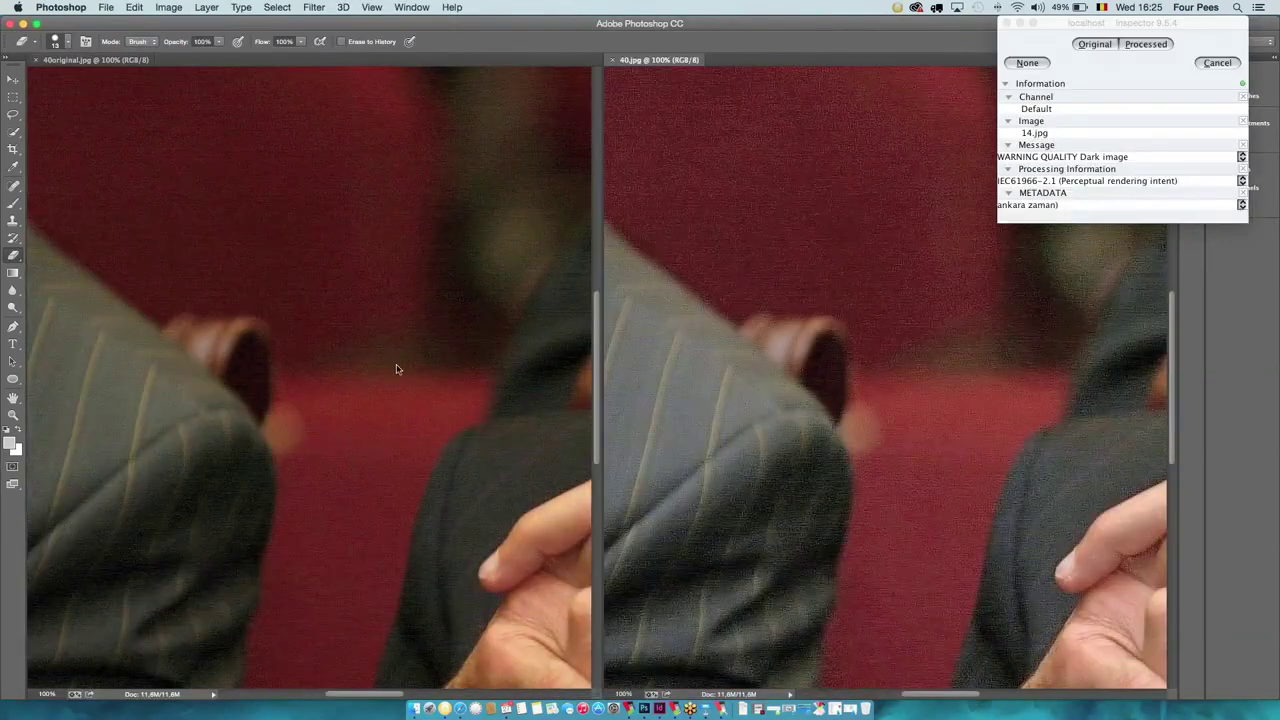
click(396, 369)
drag(429, 345, 57, 323)
drag(300, 274, 306, 374)
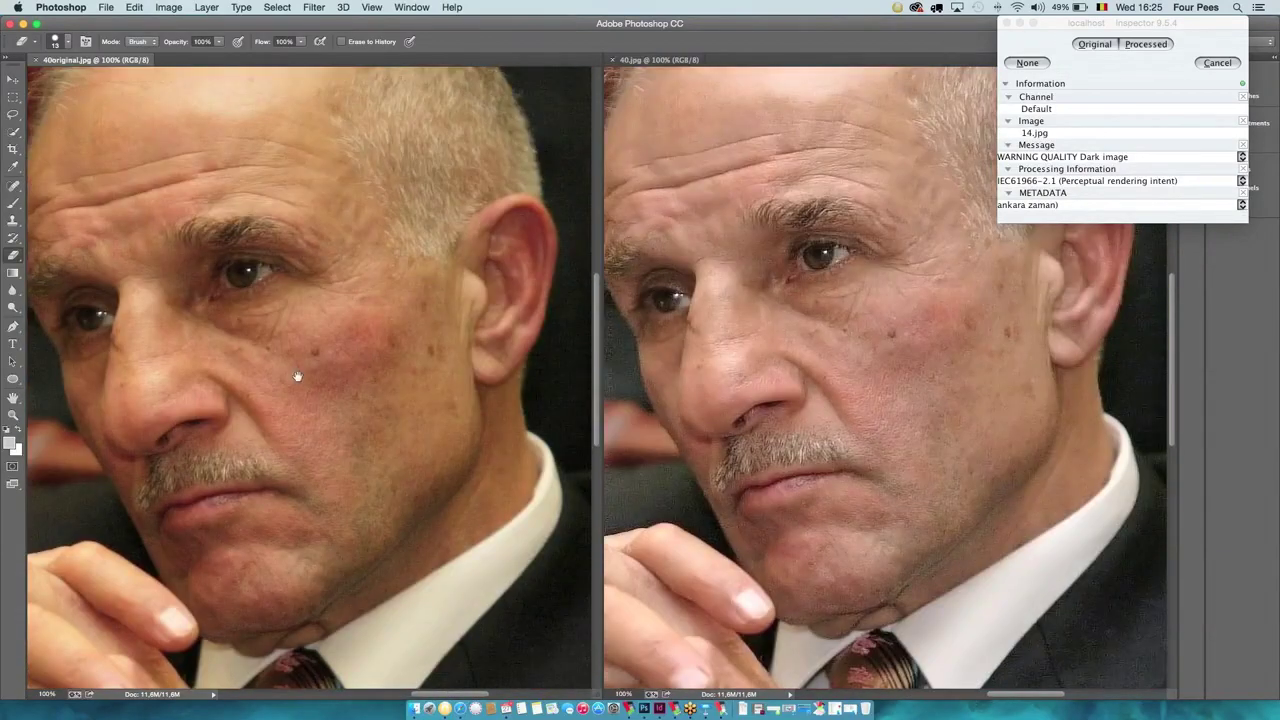
mouse_move(297, 329)
mouse_down()
mouse_move(298, 386)
mouse_move(337, 366)
mouse_move(314, 414)
mouse_up()
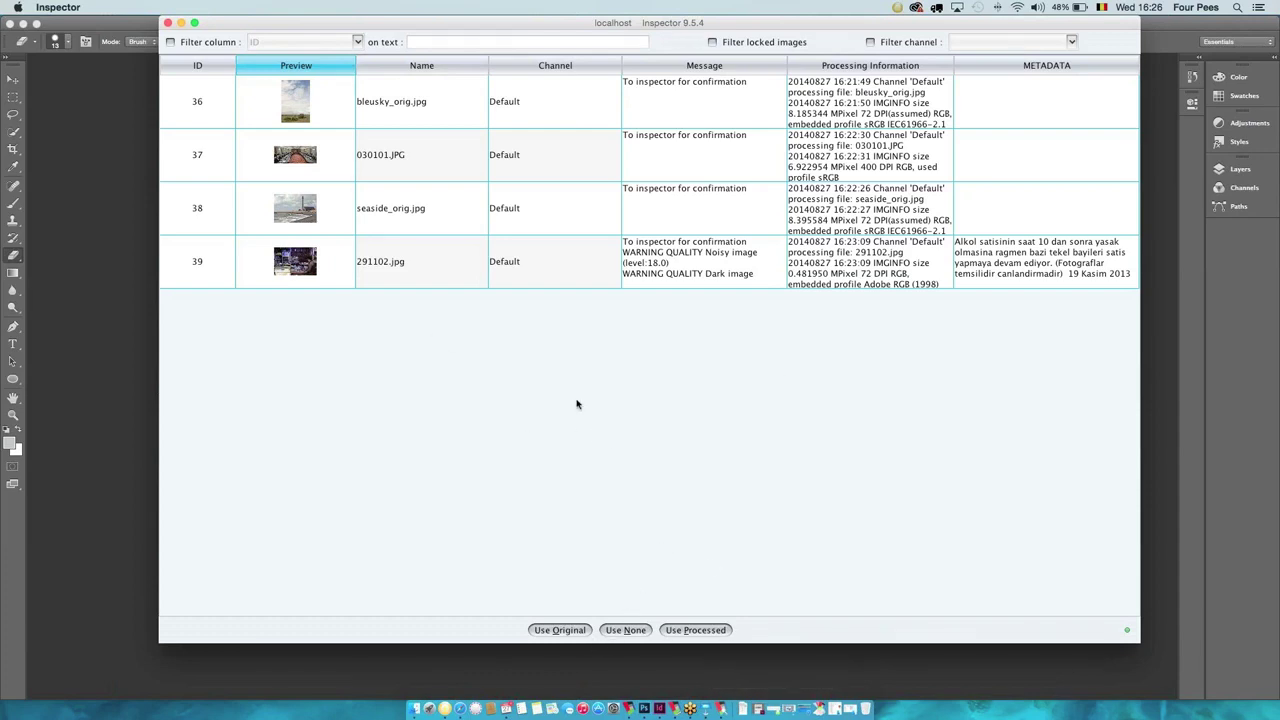
Select queue rows 36–39, apply Use Processed to all, and close the emptied queue.
click(294, 283)
shift+click(280, 99)
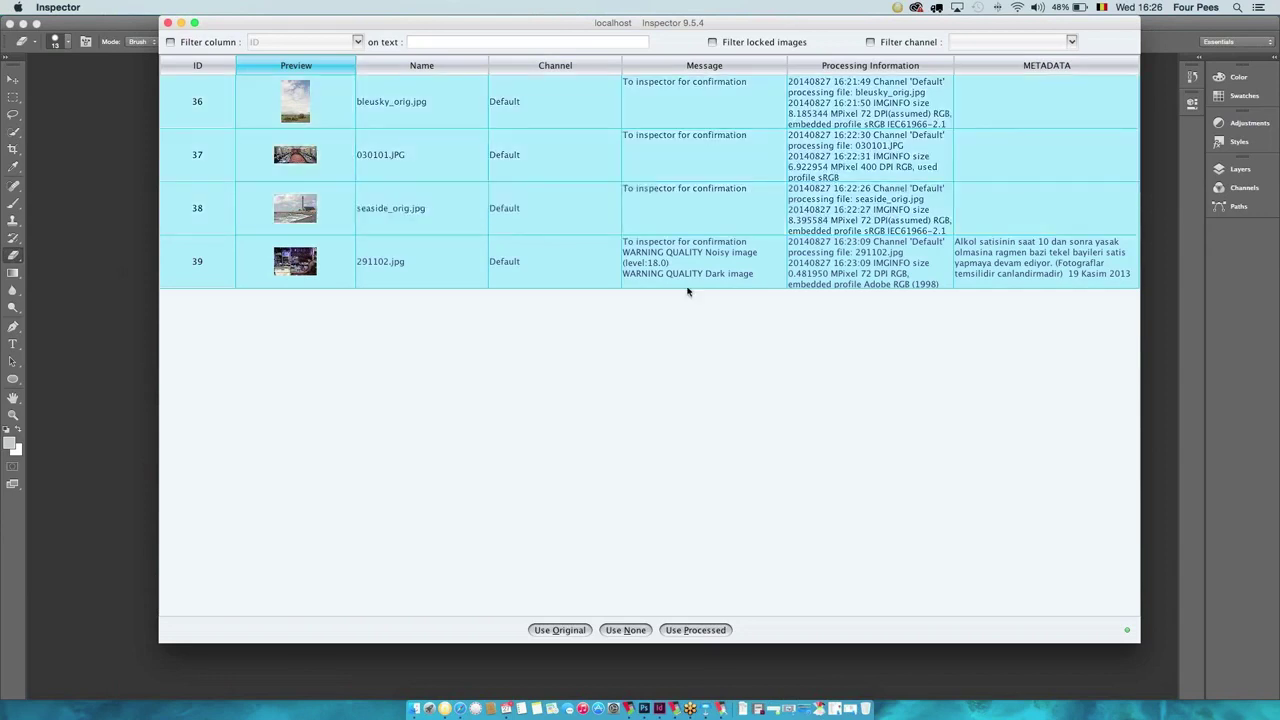
click(686, 632)
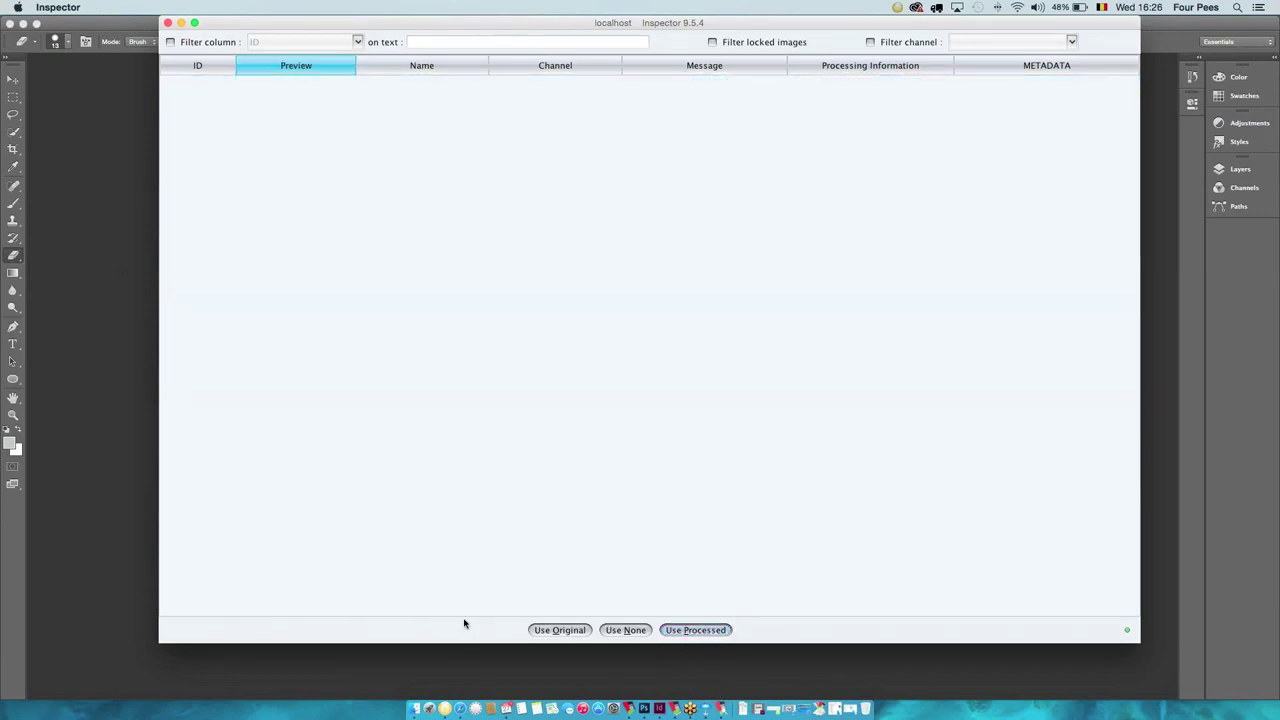
click(168, 23)
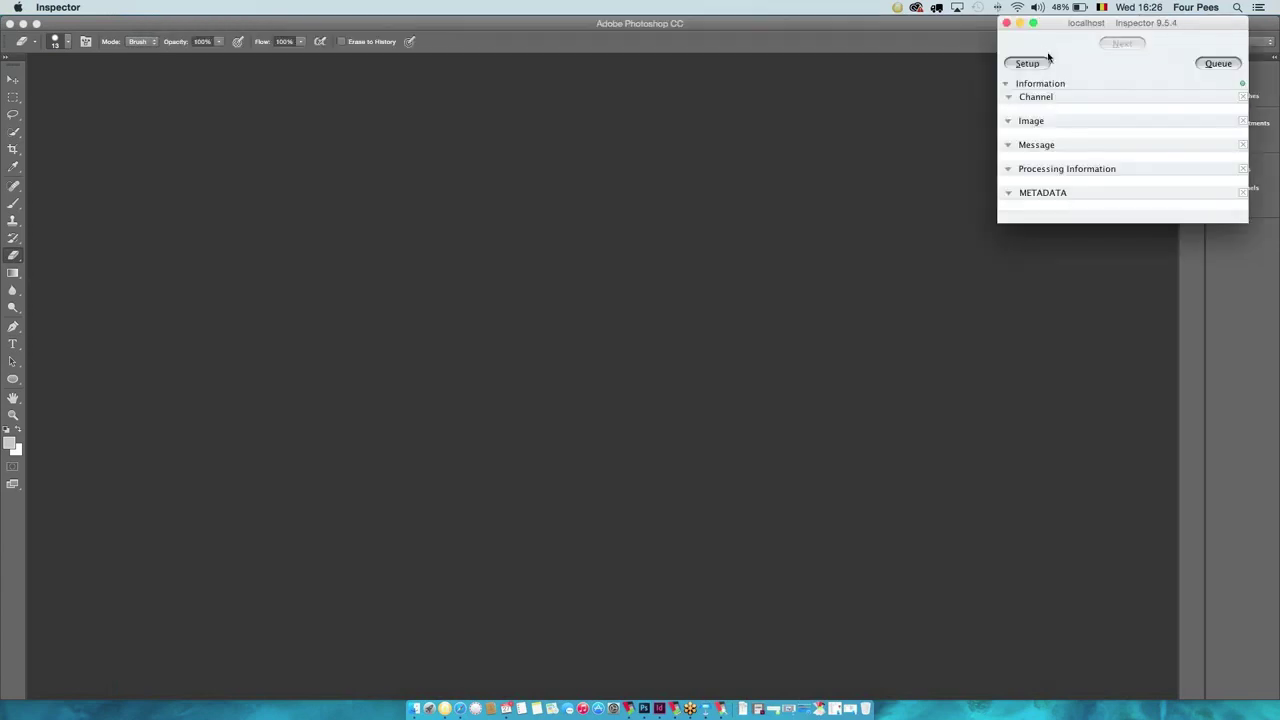
click(1012, 62)
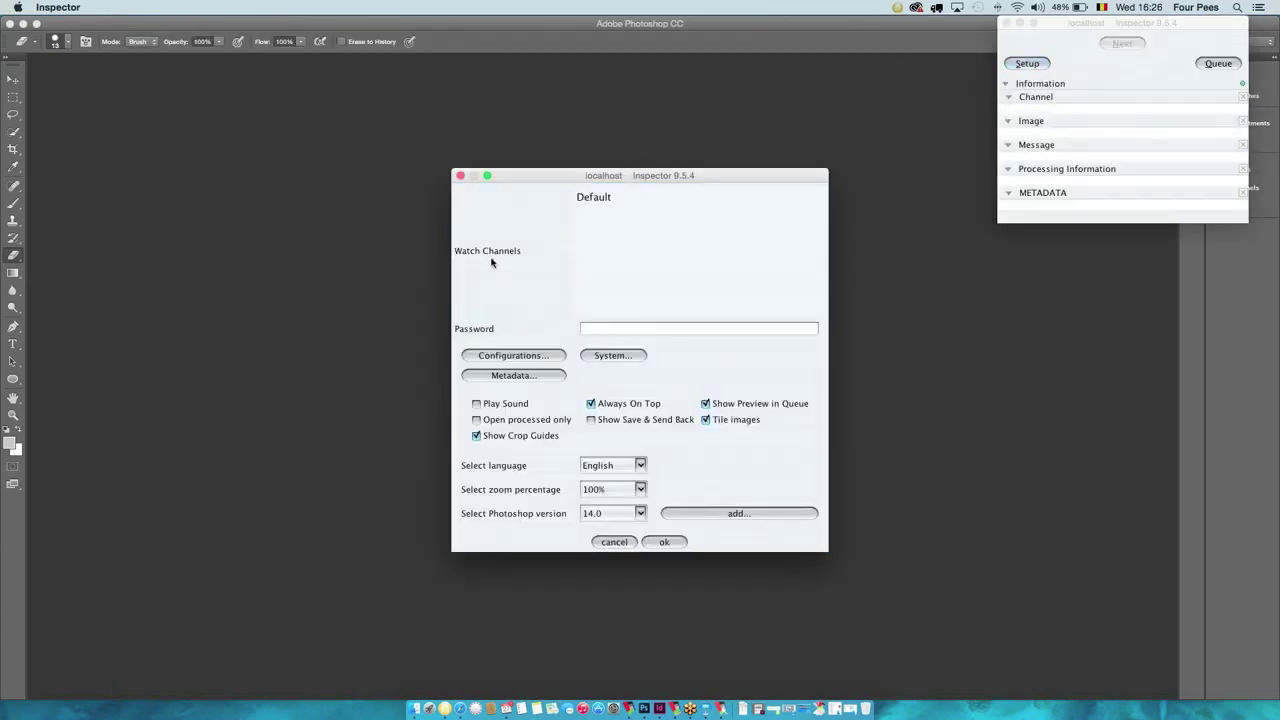
click(588, 197)
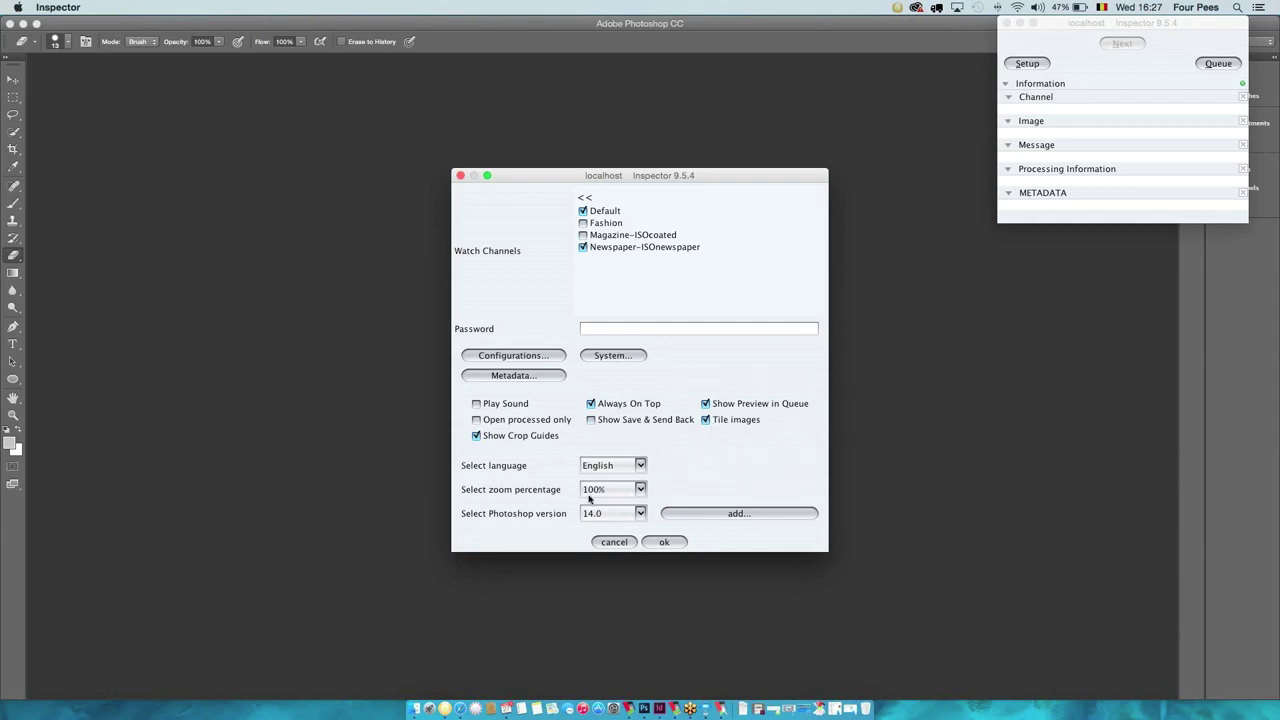
click(640, 489)
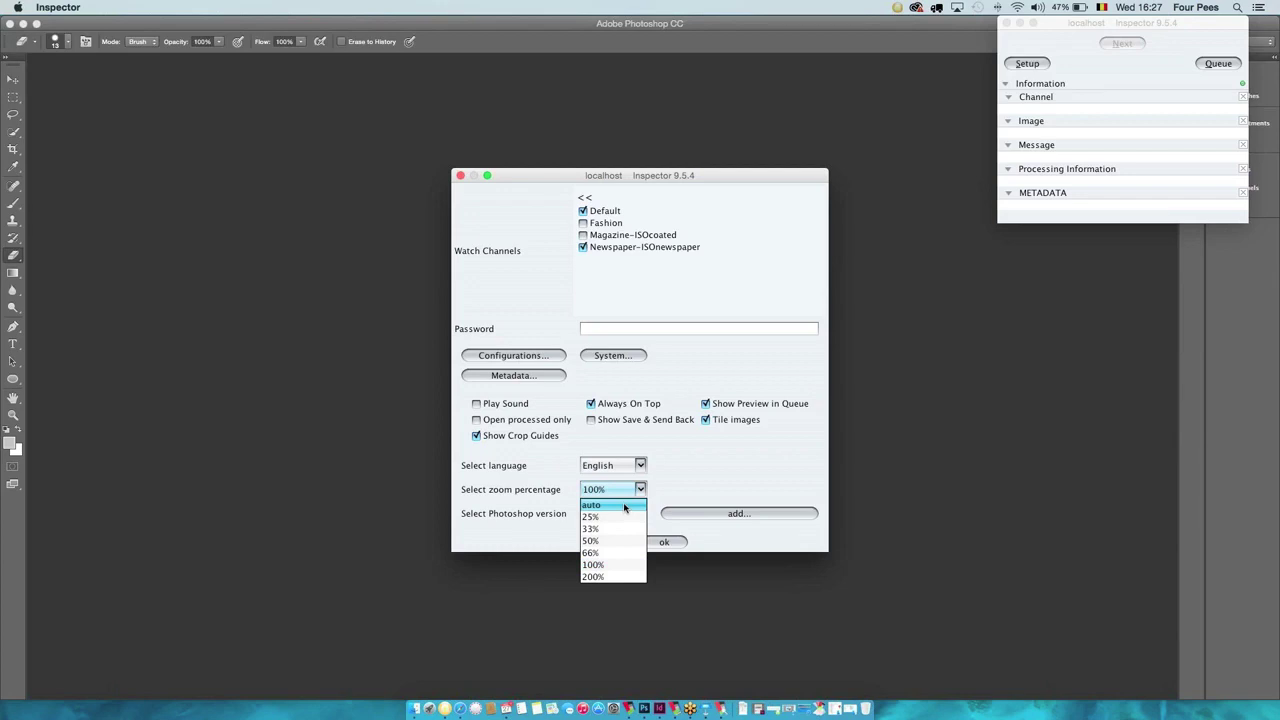
click(640, 513)
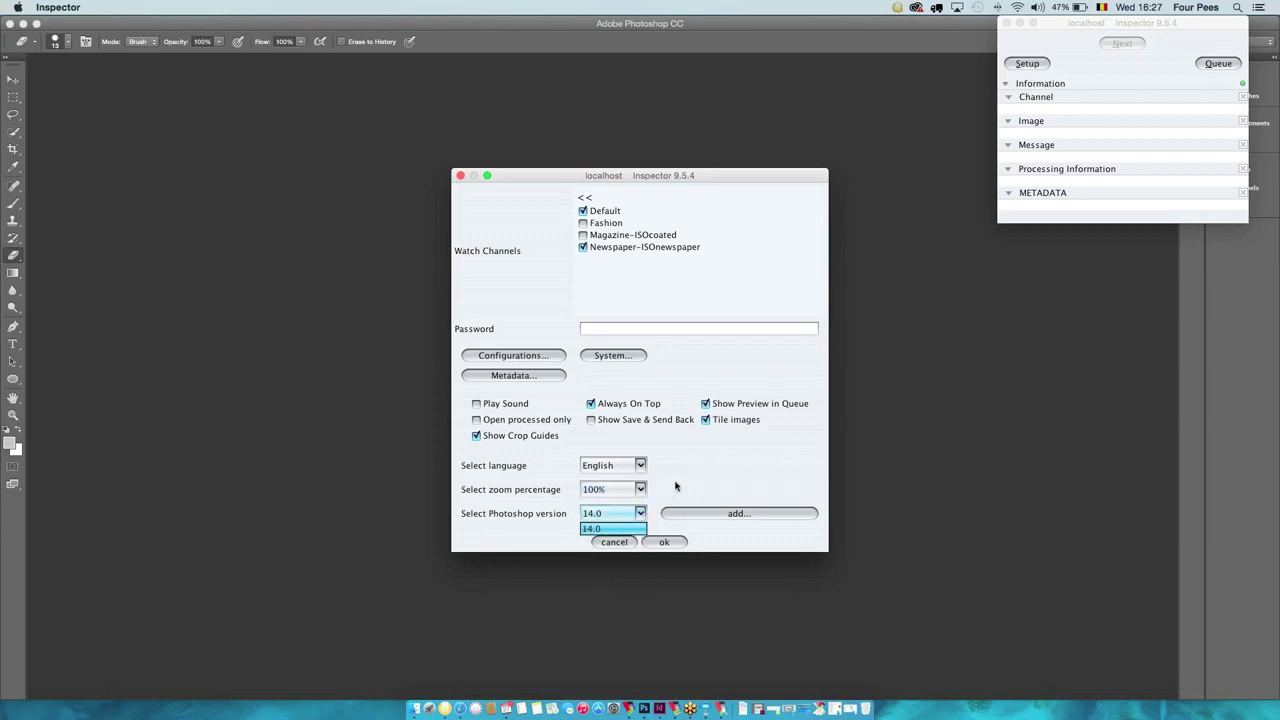
click(675, 486)
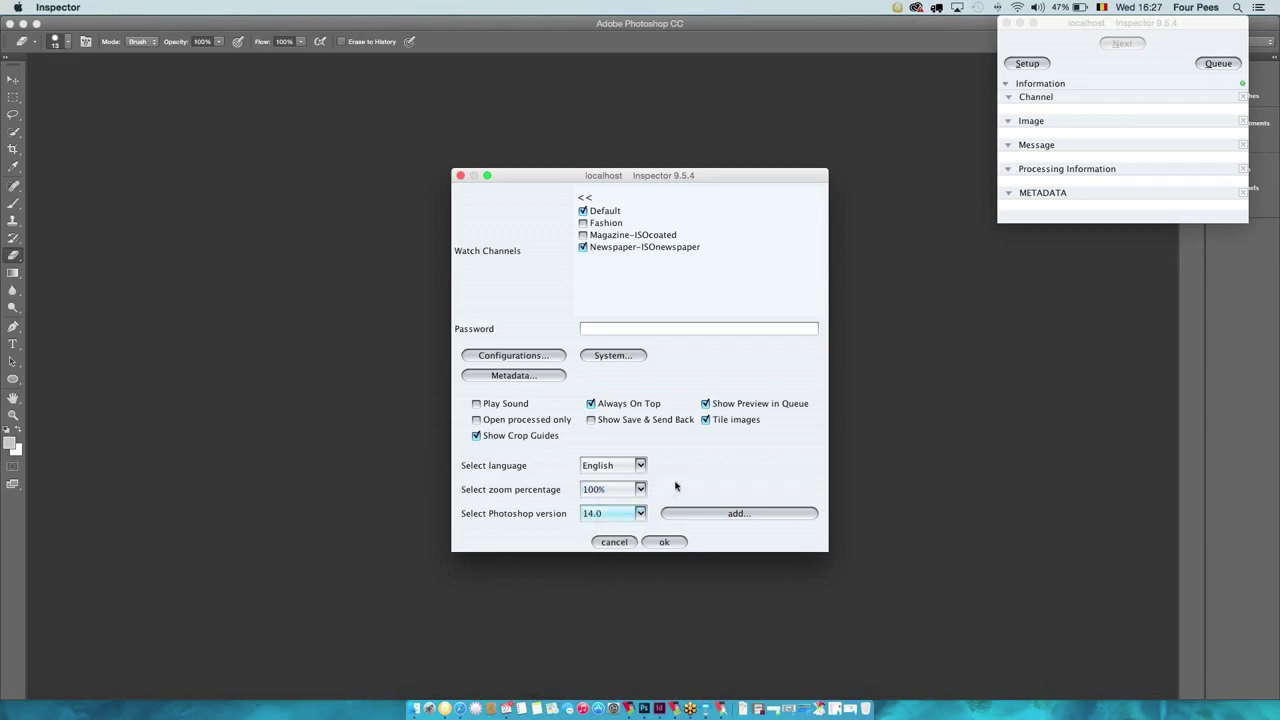
click(620, 541)
click(22, 24)
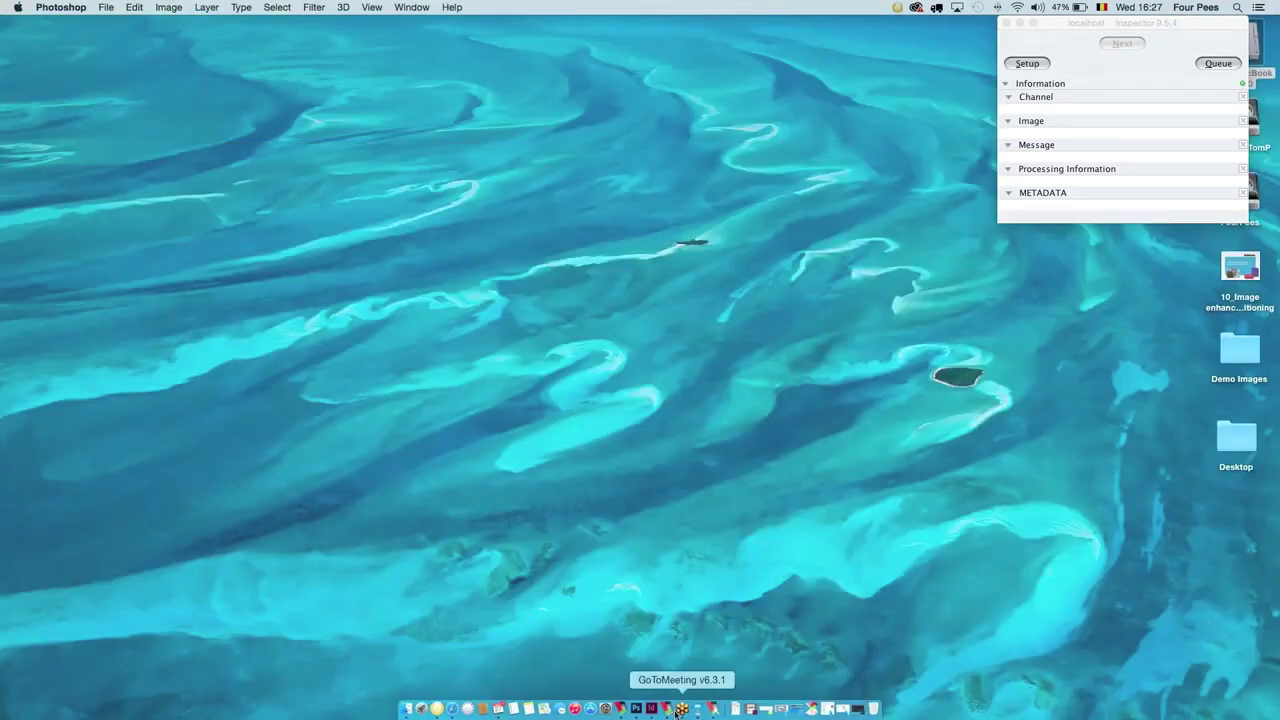
Close the InDesign document without saving and reopen RealEstateDemo.indd from zz_RealEstateDemo Folder.
click(652, 708)
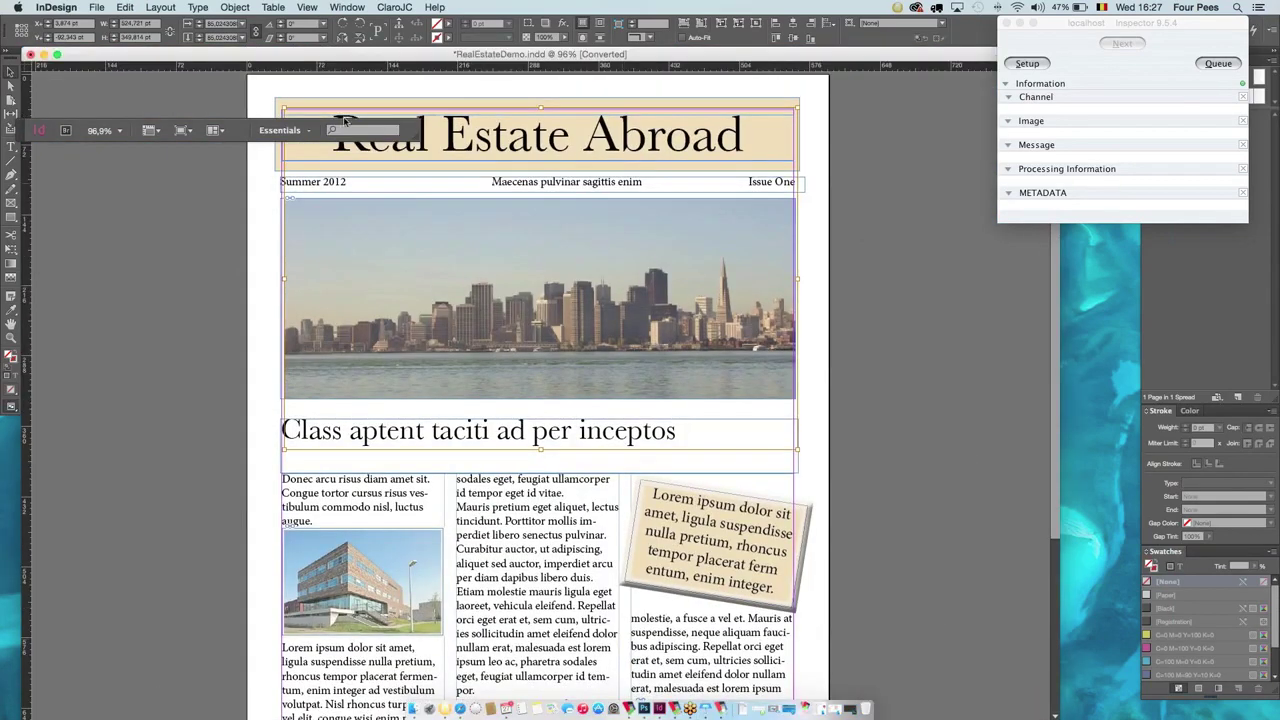
click(30, 54)
key(super+d)
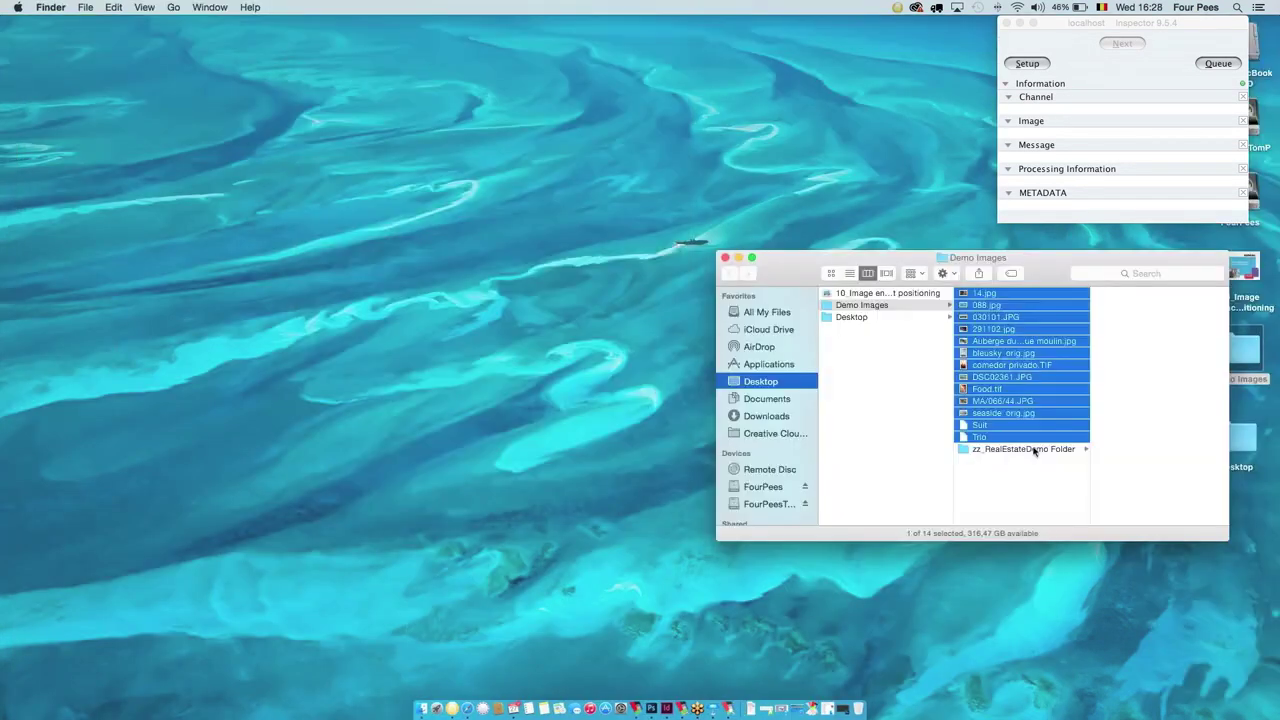
click(886, 449)
click(1080, 329)
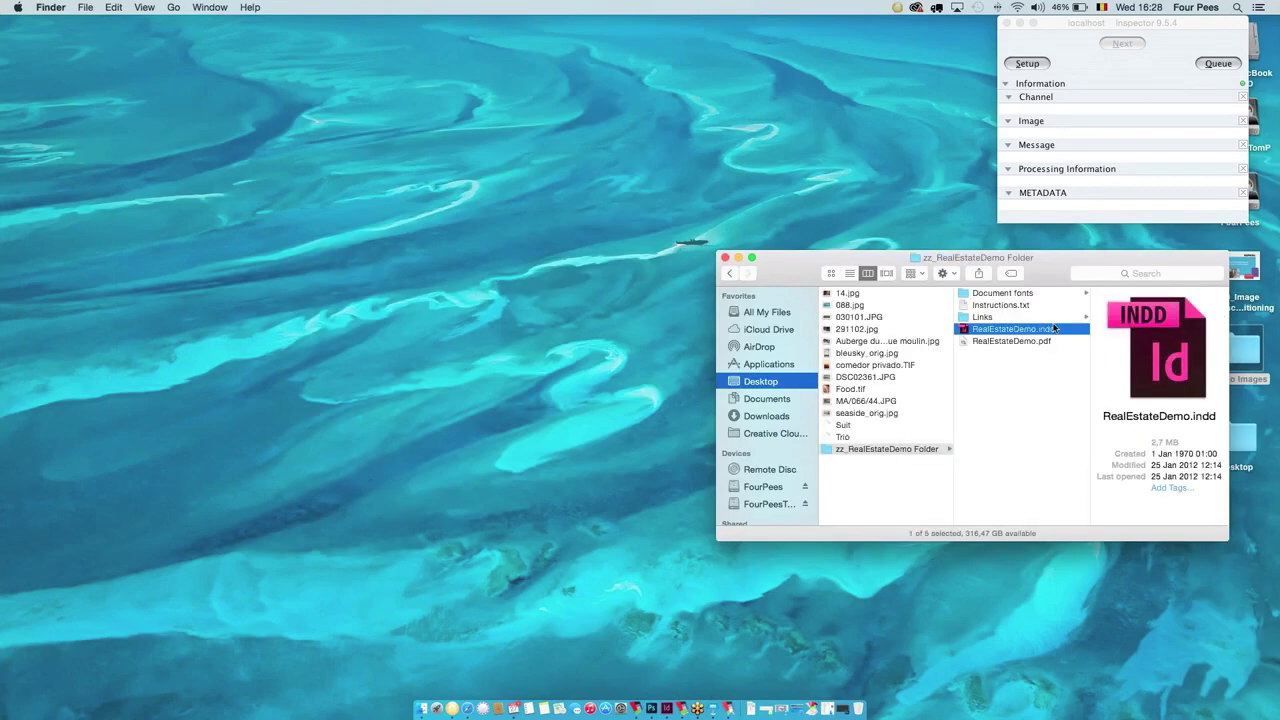
double_click(1000, 329)
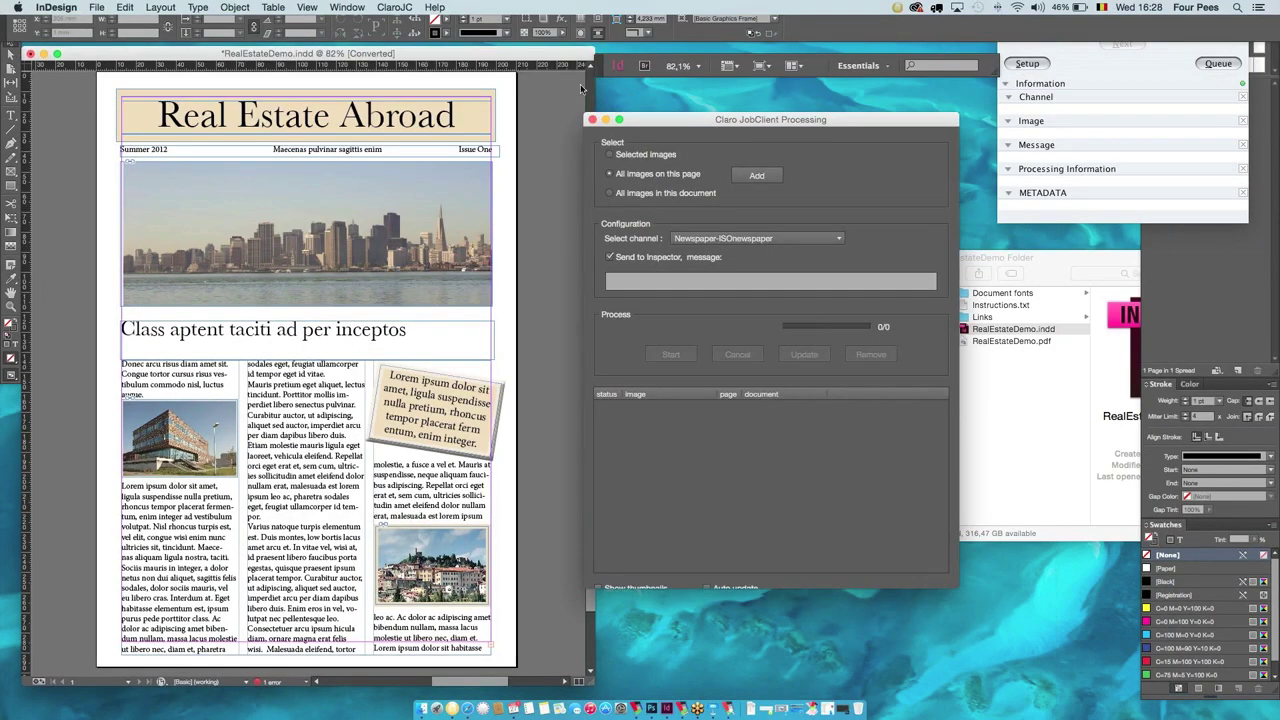
Try selected-image processing on the skyline, then choose all images with the Newspaper-ISOnewspaper channel.
click(389, 7)
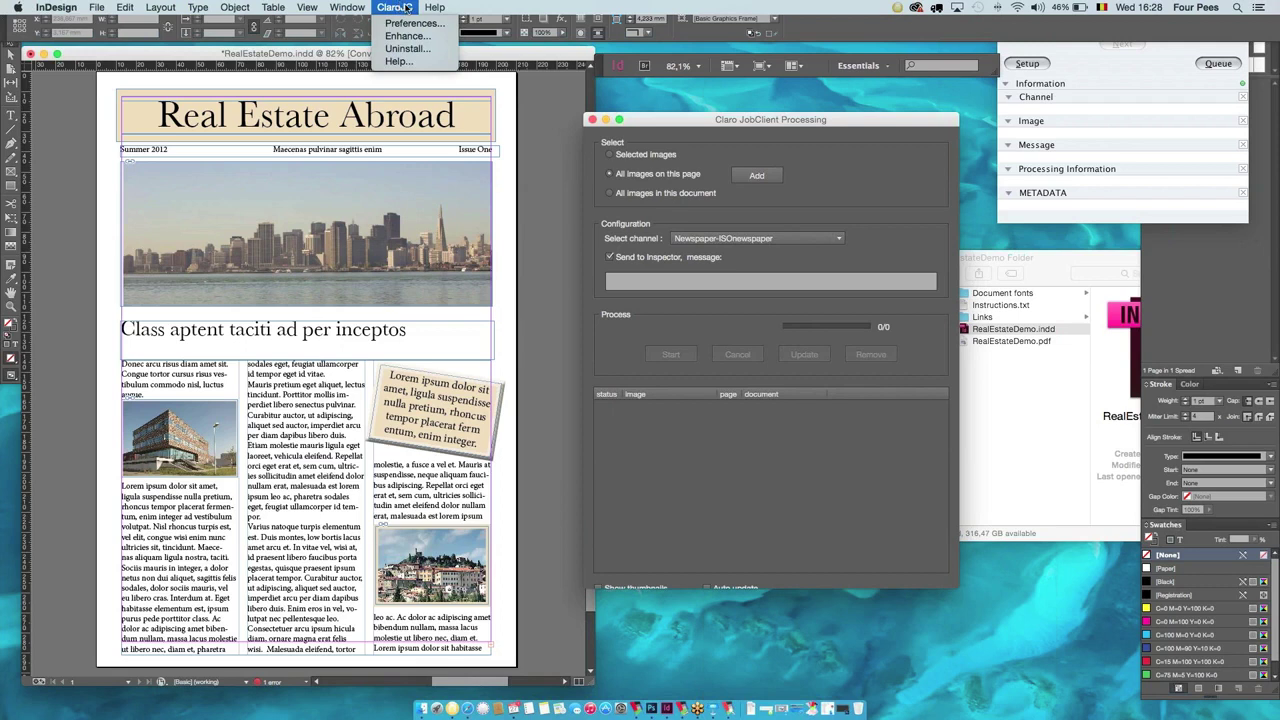
click(698, 120)
mouse_move(698, 120)
mouse_down()
mouse_move(730, 108)
mouse_move(691, 103)
mouse_up()
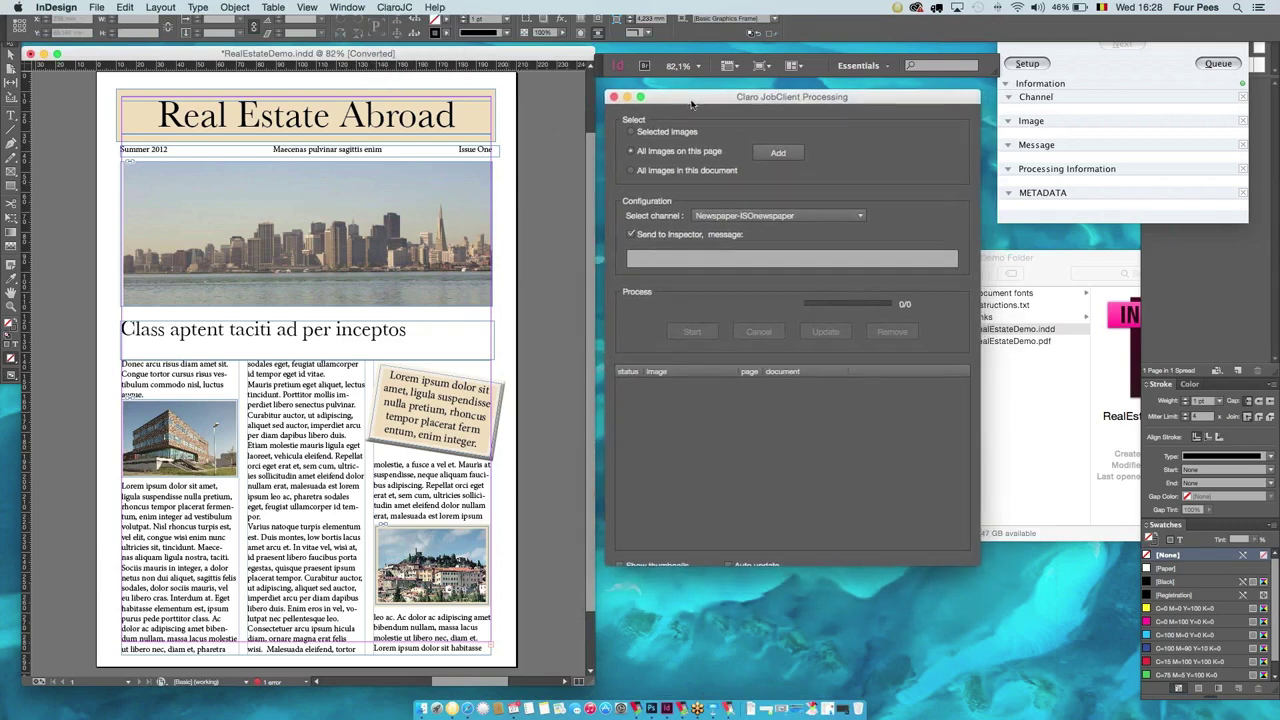
click(631, 133)
click(422, 242)
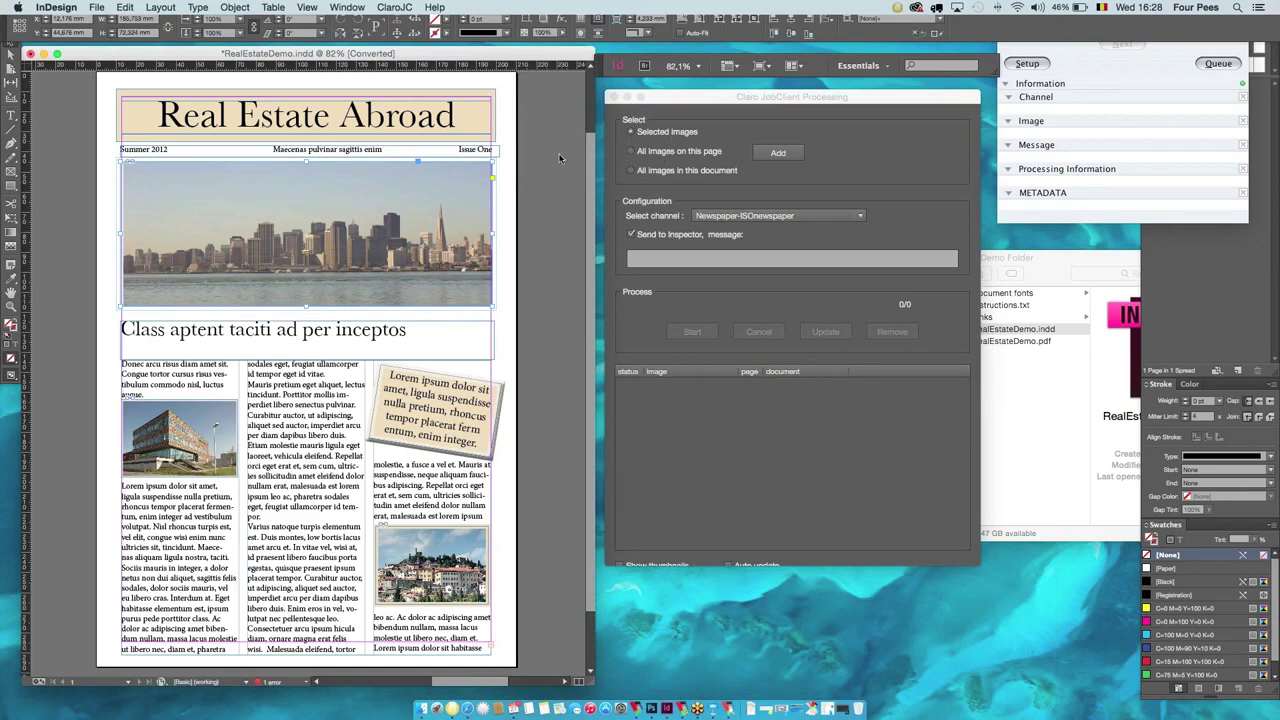
click(633, 154)
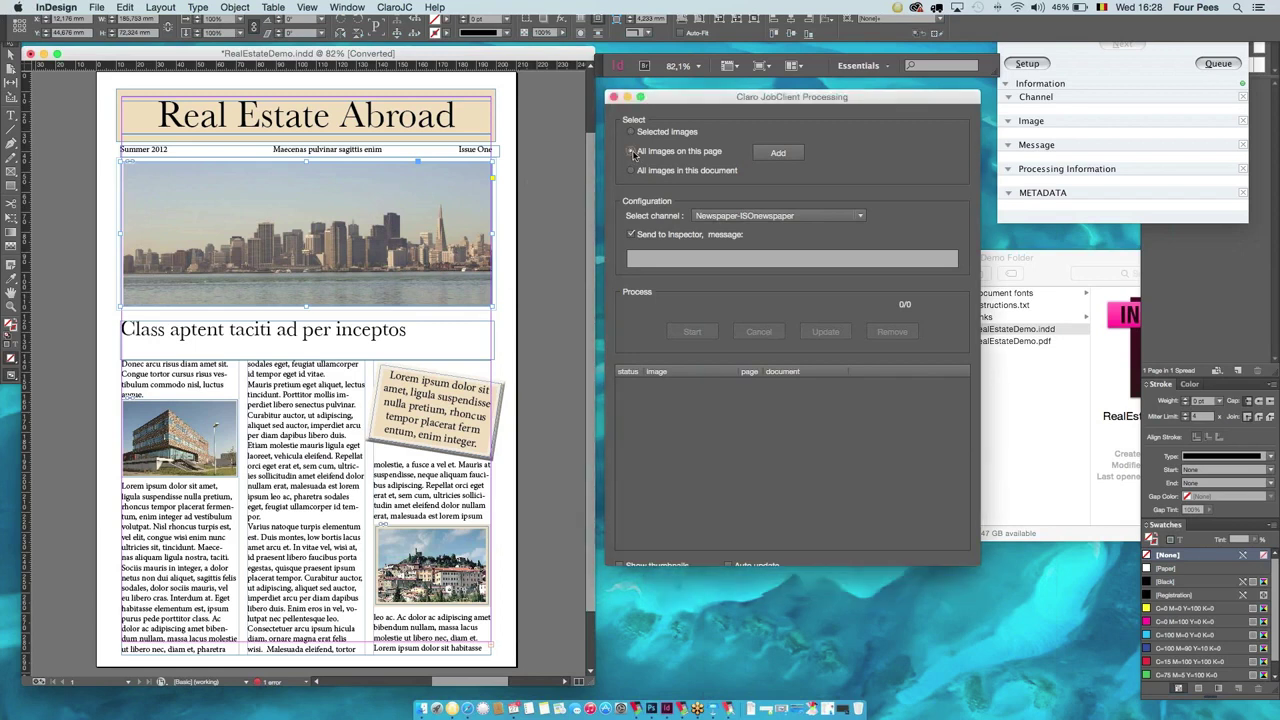
click(631, 171)
click(760, 217)
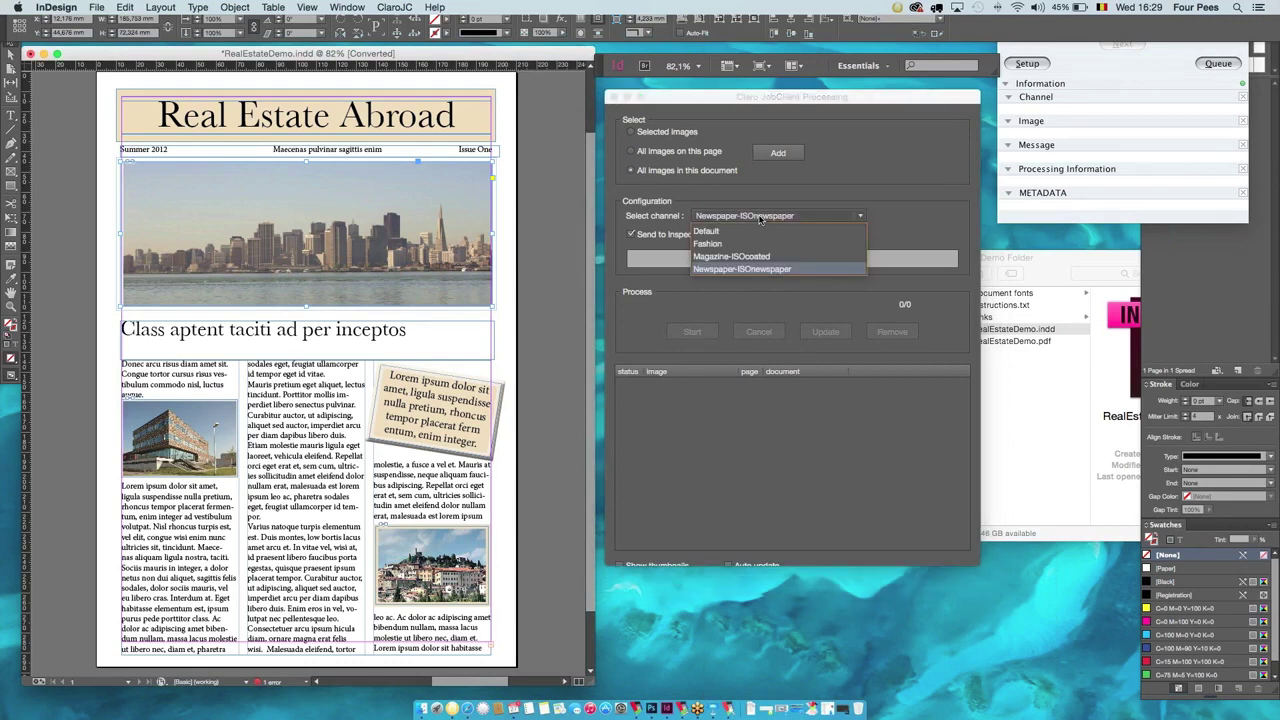
click(725, 188)
Write the Inspector message 'please add some blue', then turn Send to Inspector off and clear it.
click(631, 236)
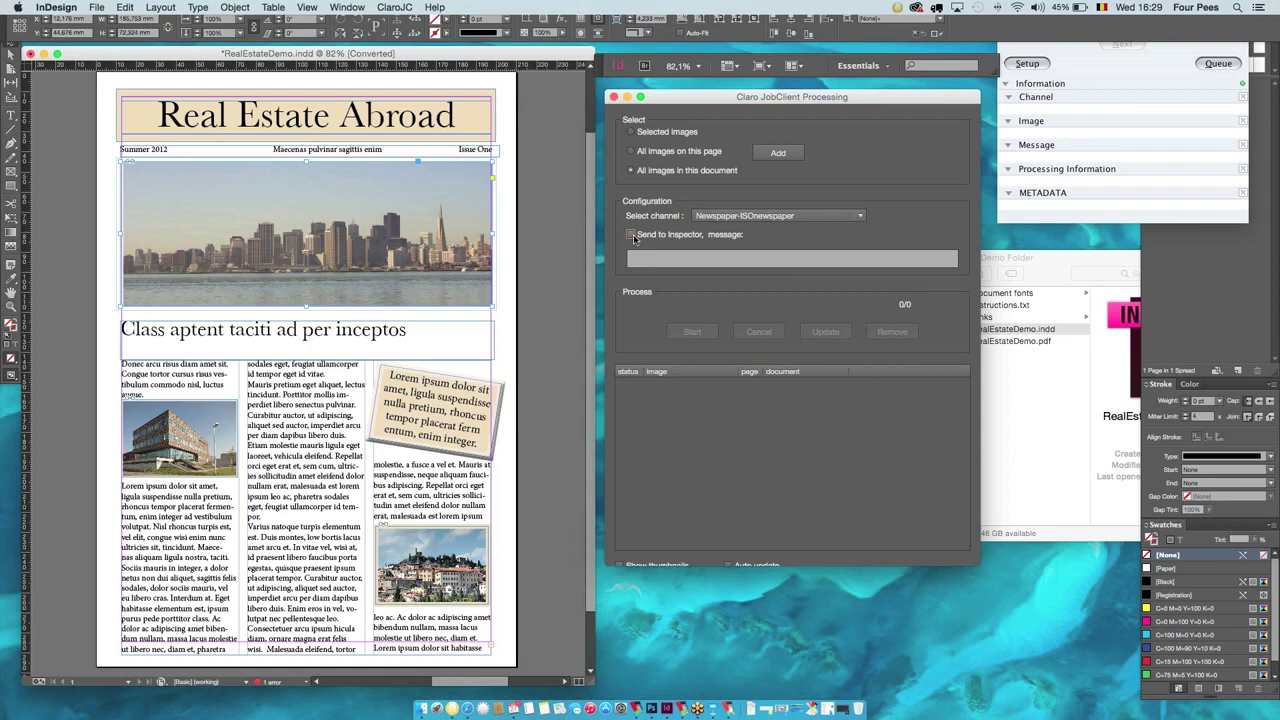
click(632, 236)
click(660, 260)
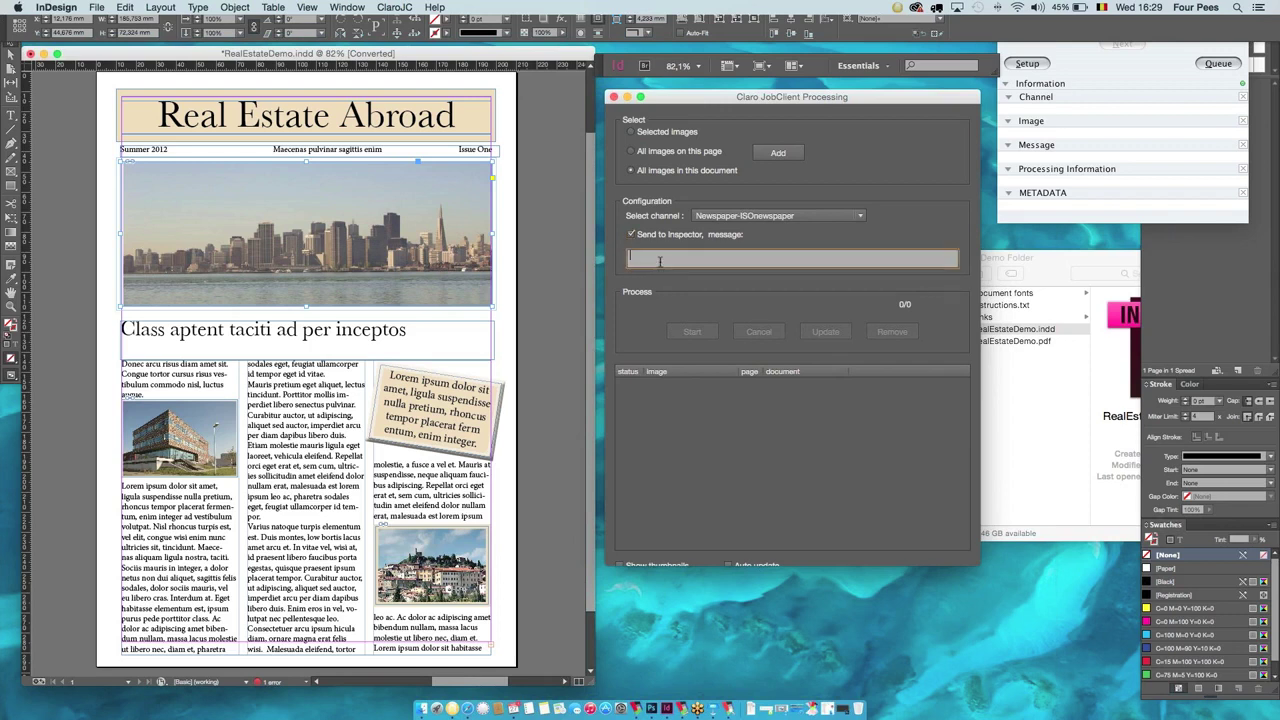
text(please add some blue)
click(631, 234)
click(631, 236)
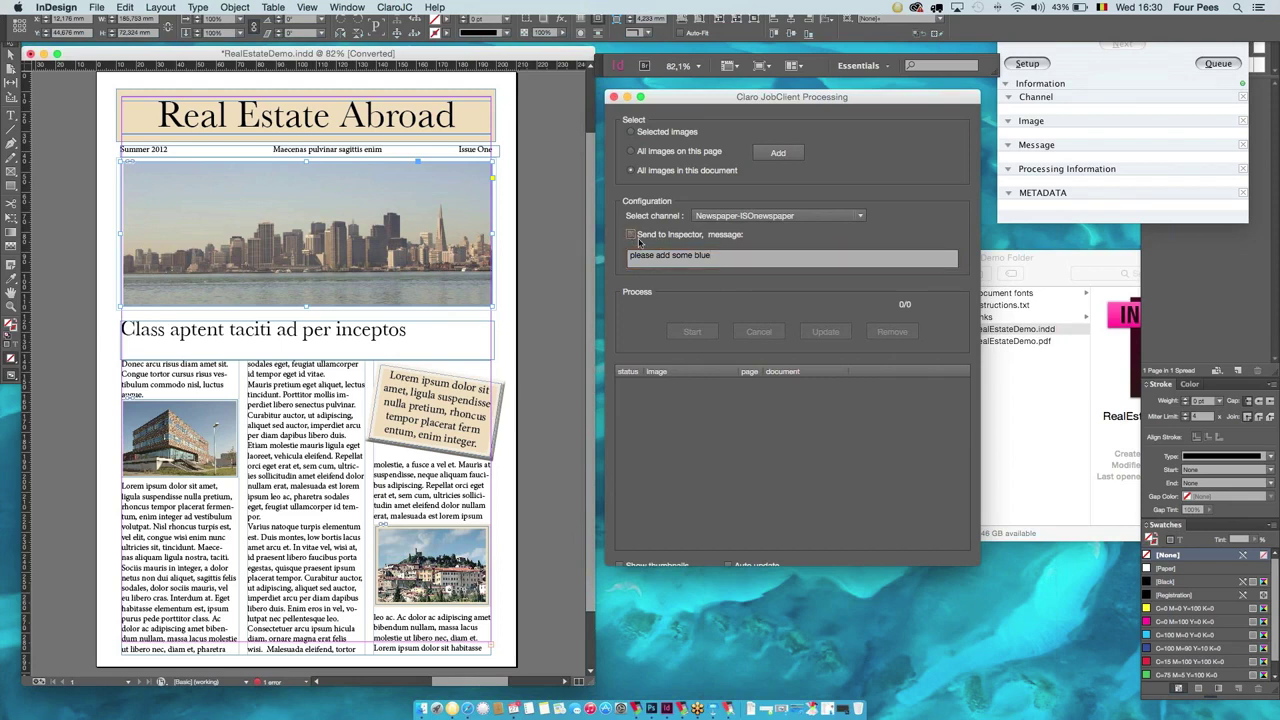
key(BackSpace)
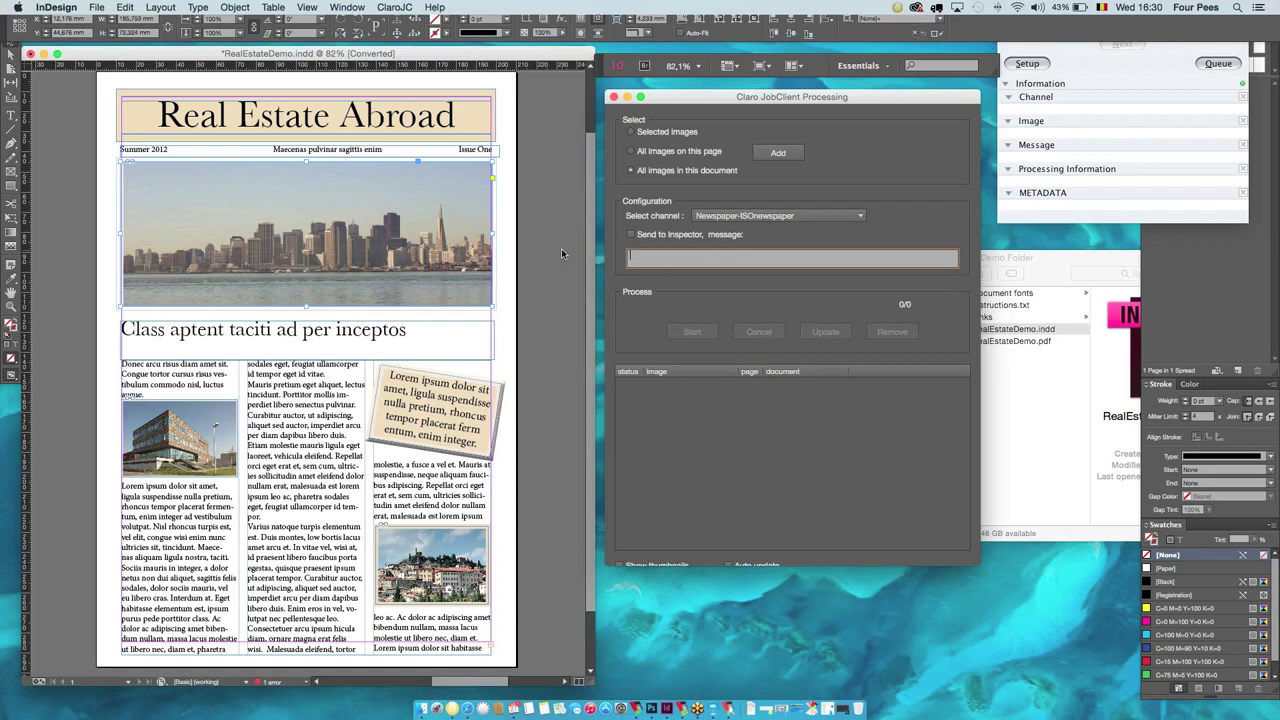
Queue this page's Skyline, building and village images, start processing them, and switch back to Safari.
click(632, 152)
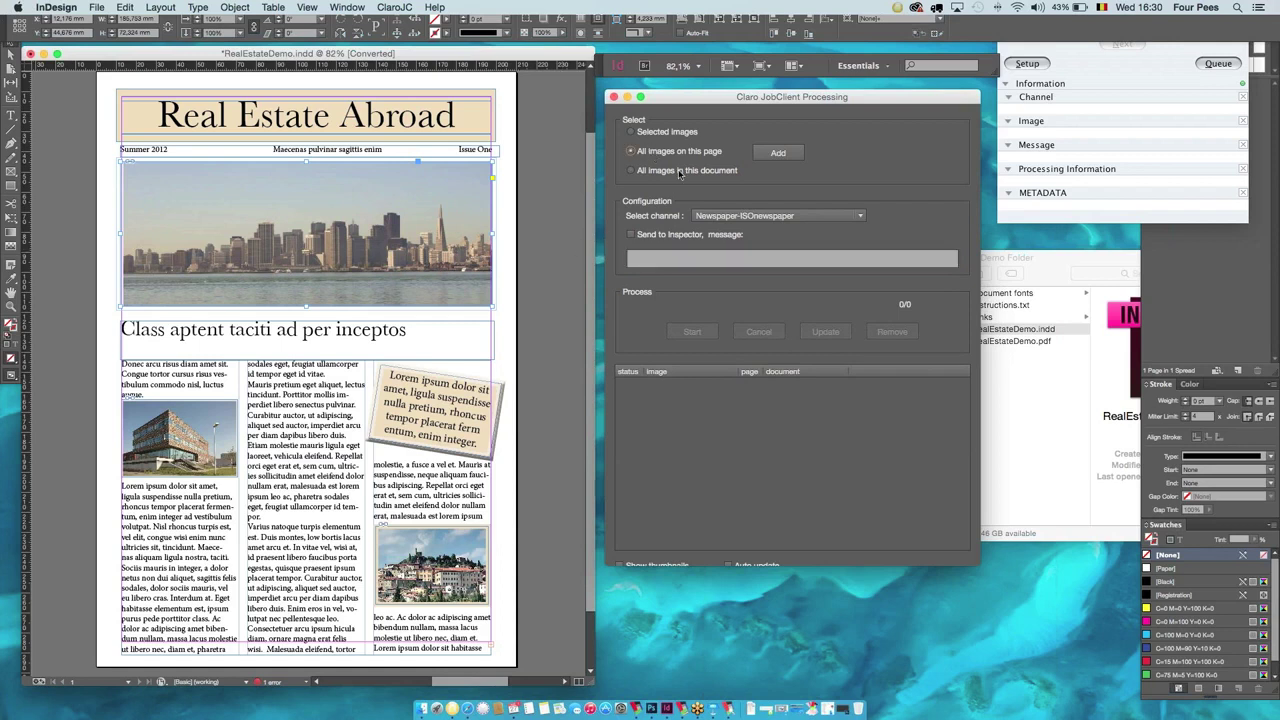
click(780, 154)
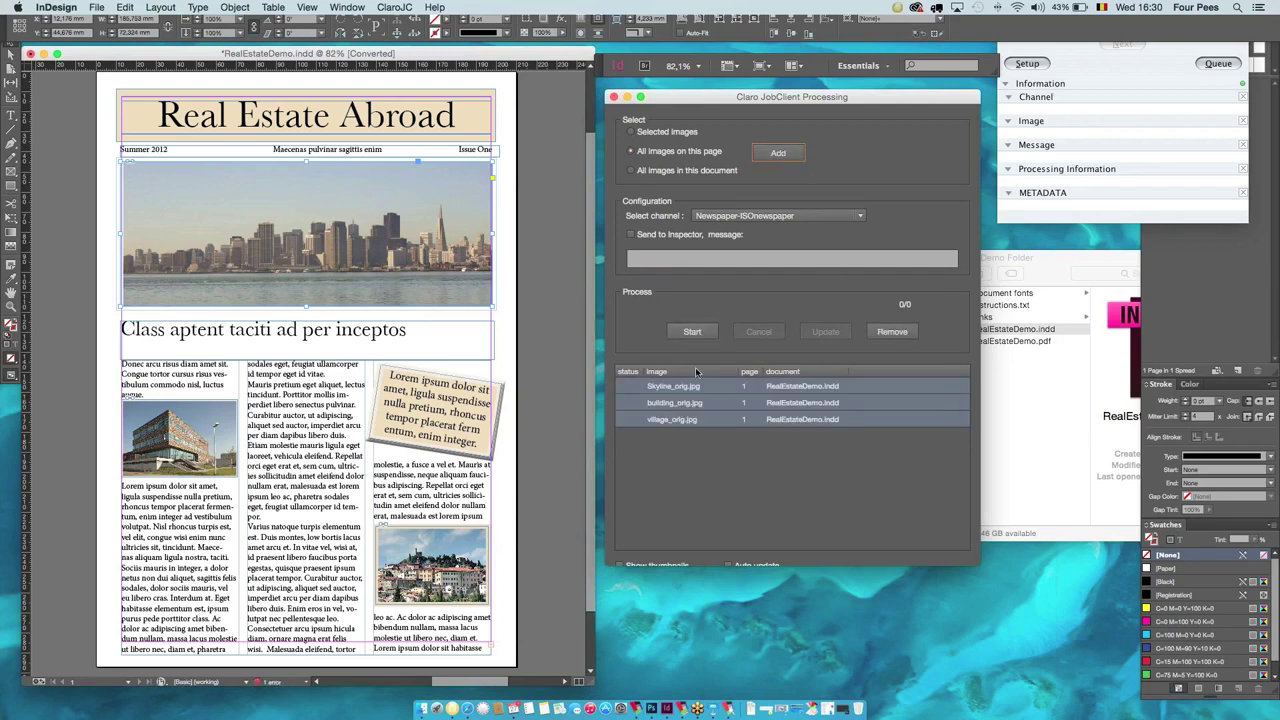
click(694, 332)
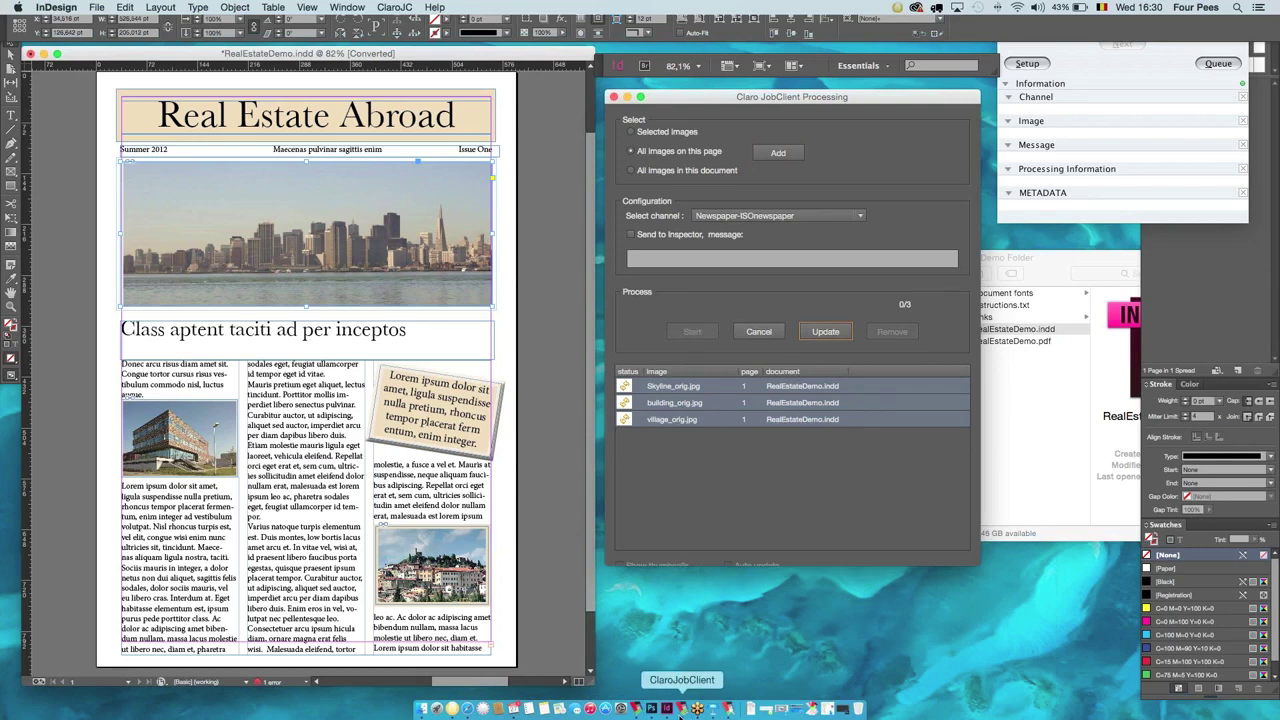
click(498, 709)
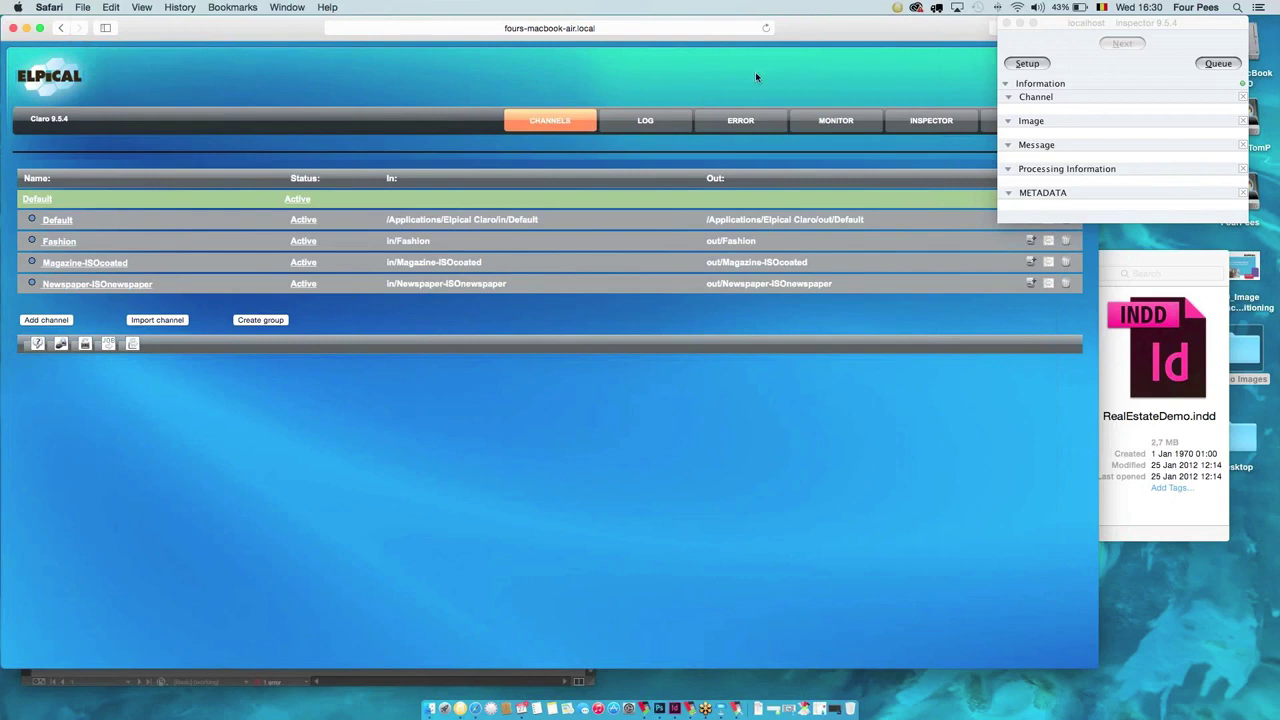
Minimize the Inspector and open the Default channel's settings from the Default group.
click(1020, 25)
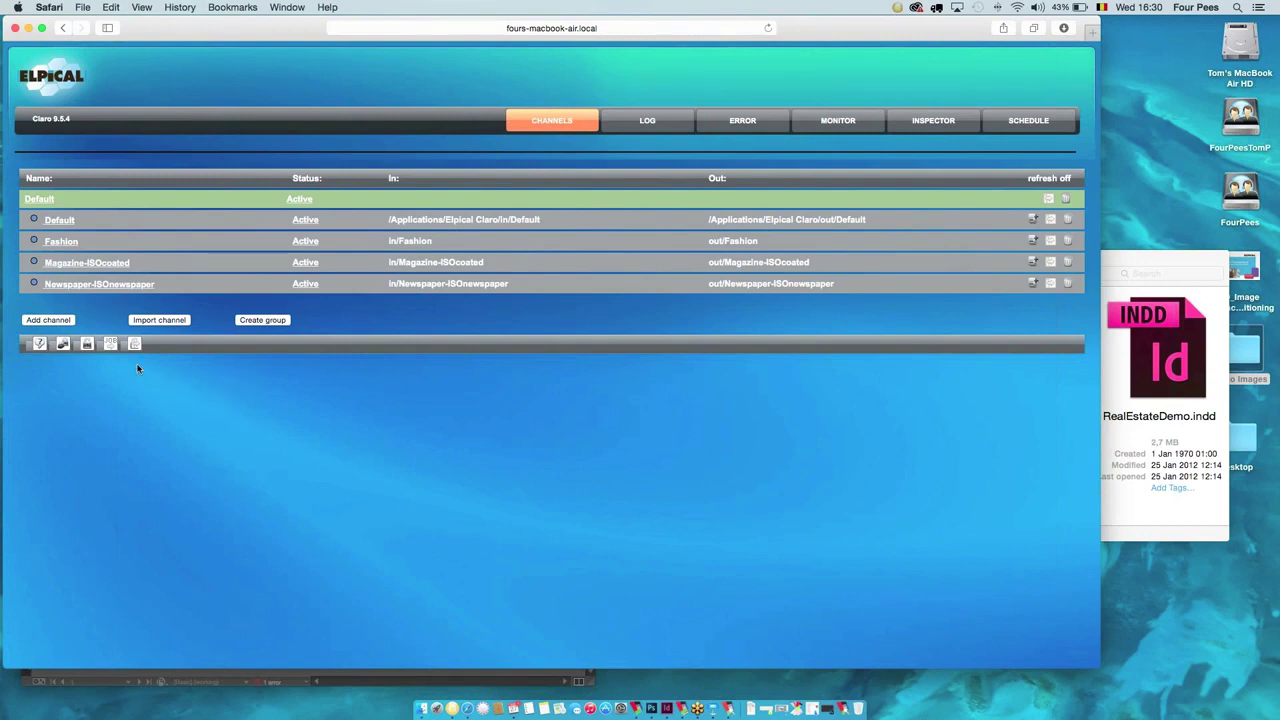
click(45, 199)
click(53, 198)
click(60, 221)
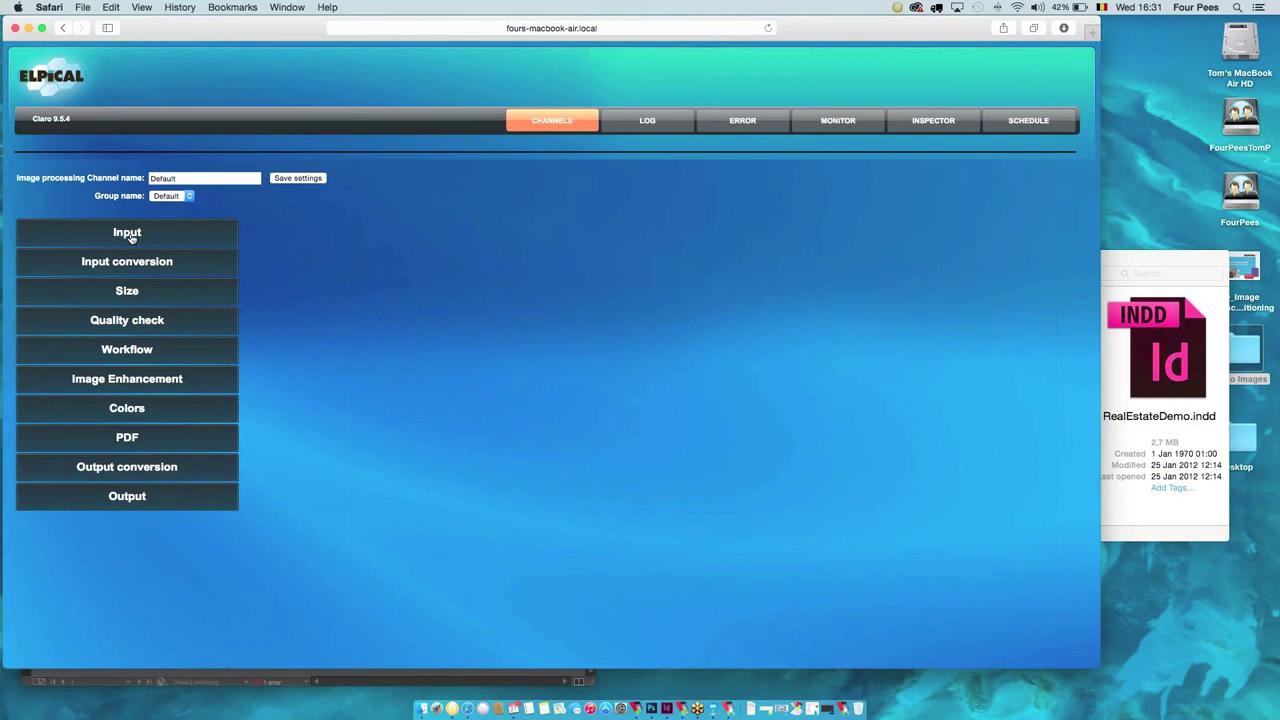
Review the Default channel's Input settings, such as source folder and file ready delay, then expand Input conversion.
click(130, 235)
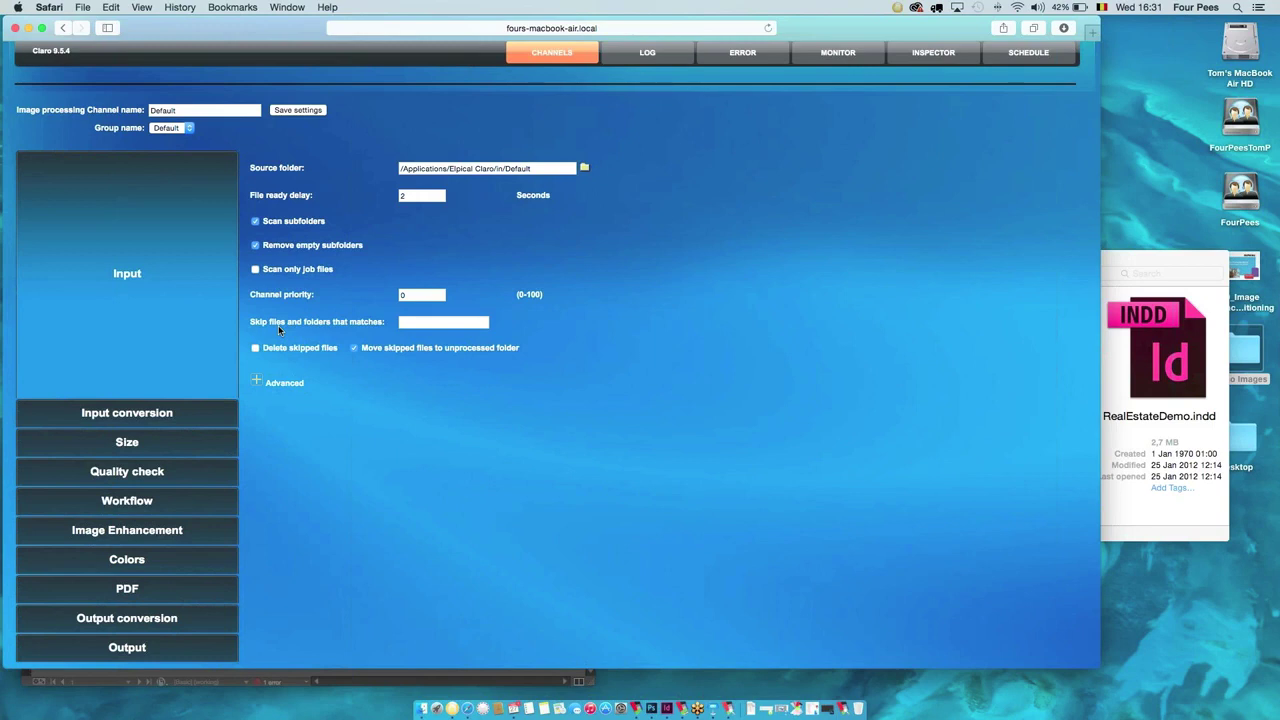
scroll(330, 300, up, 1)
scroll(336, 265, up, 2)
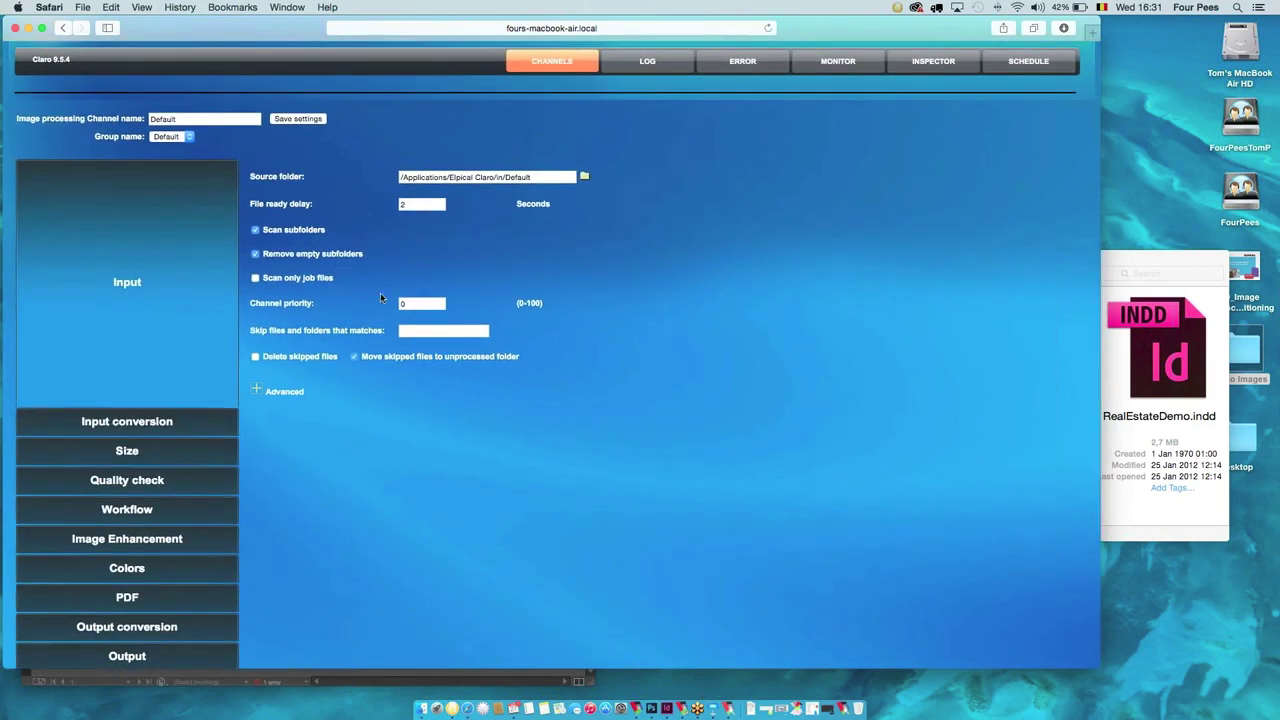
scroll(340, 388, up, 3)
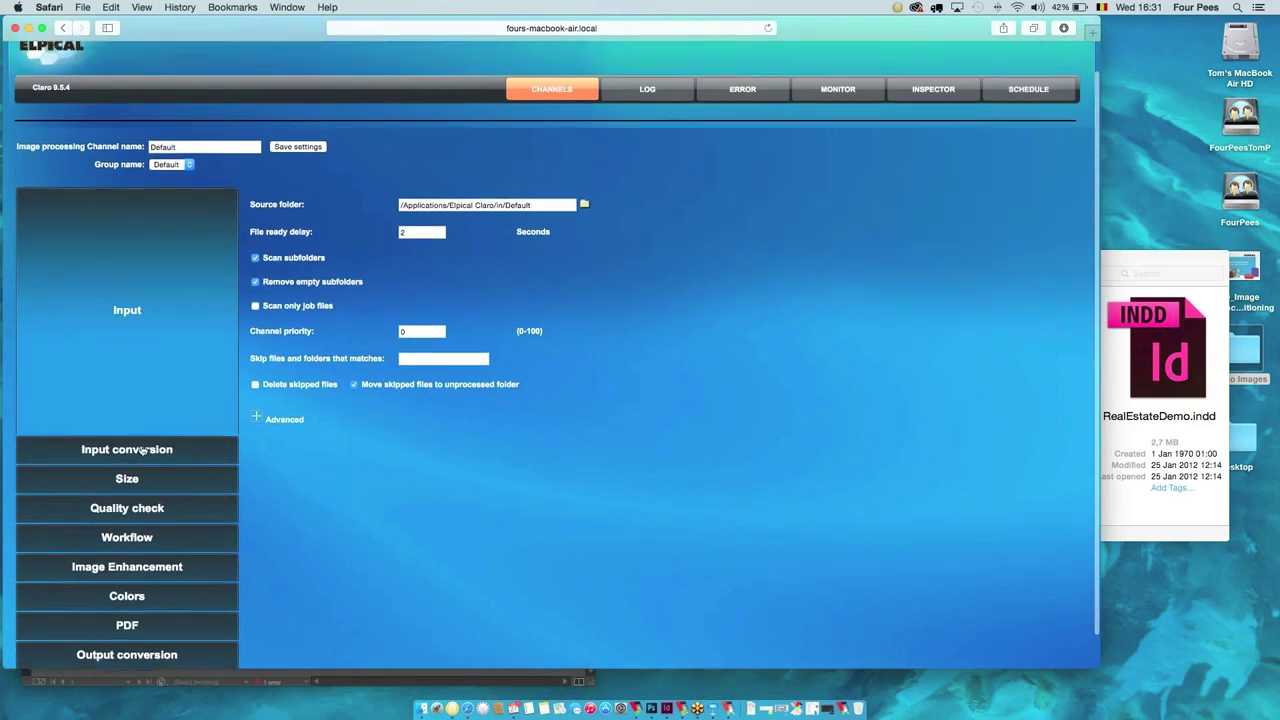
click(139, 449)
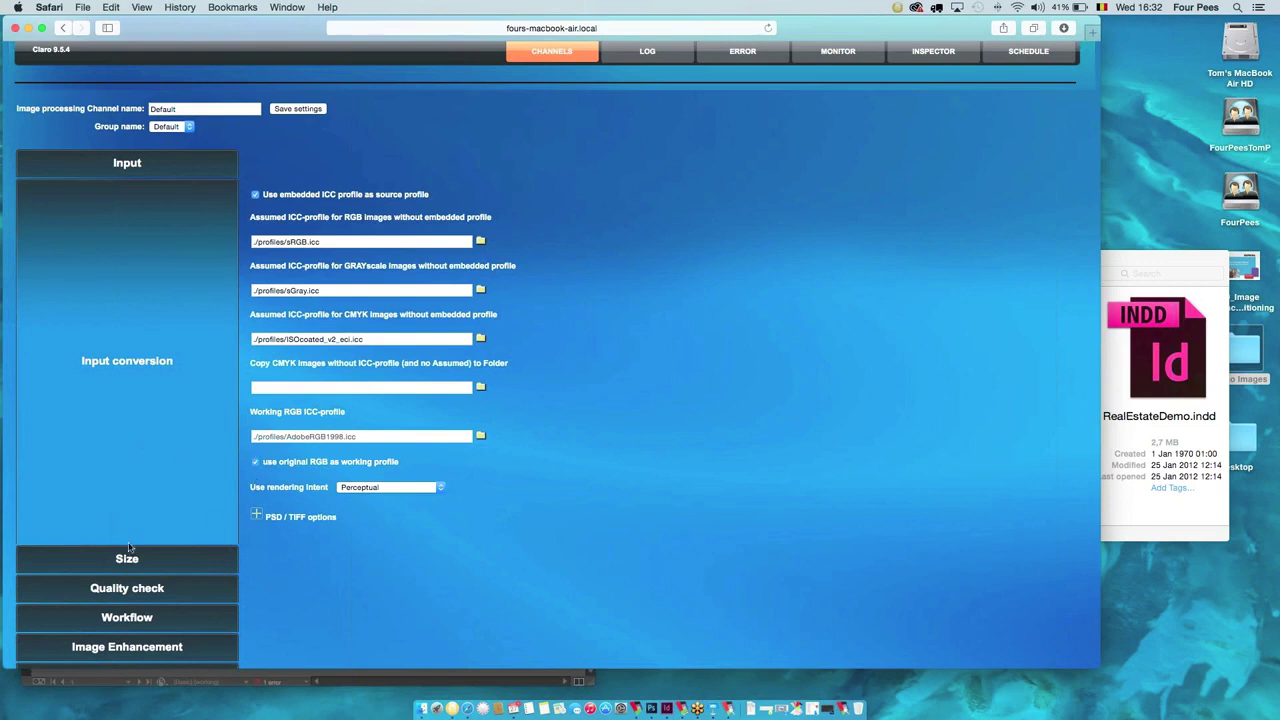
Check the rendering intent choices, leaving Perceptual, and expand the PSD / TIFF options.
click(362, 492)
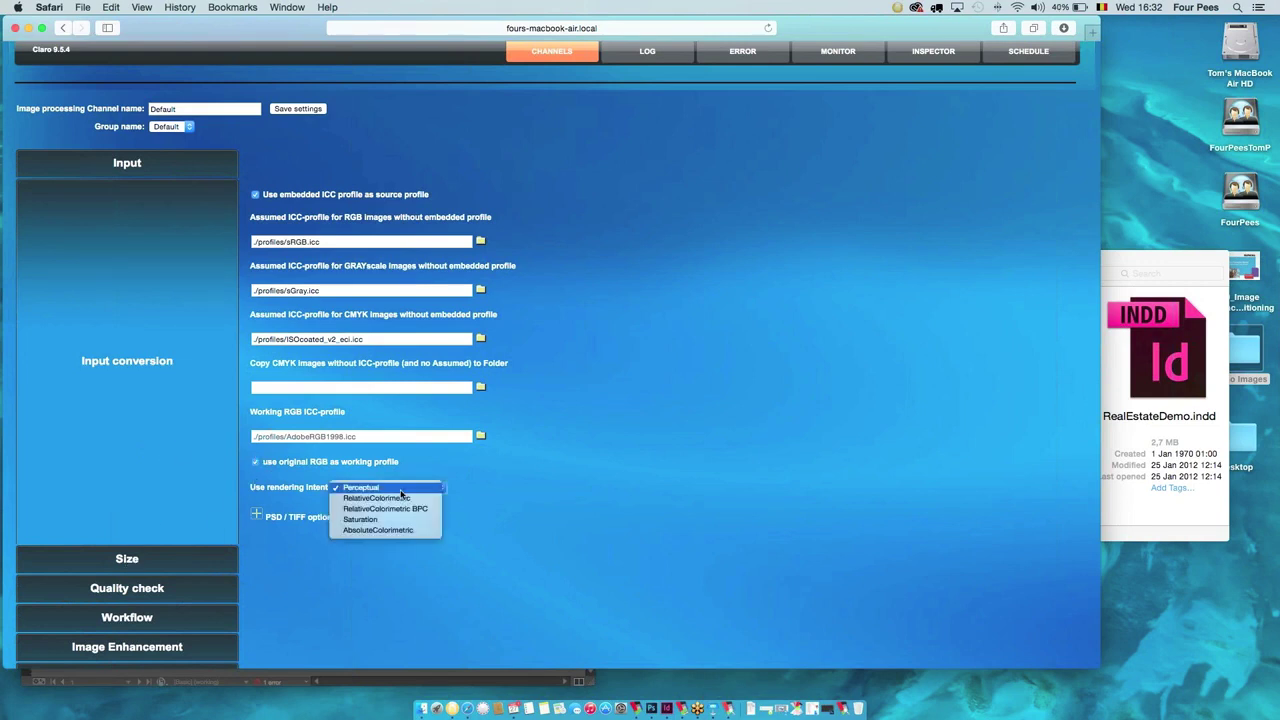
click(493, 500)
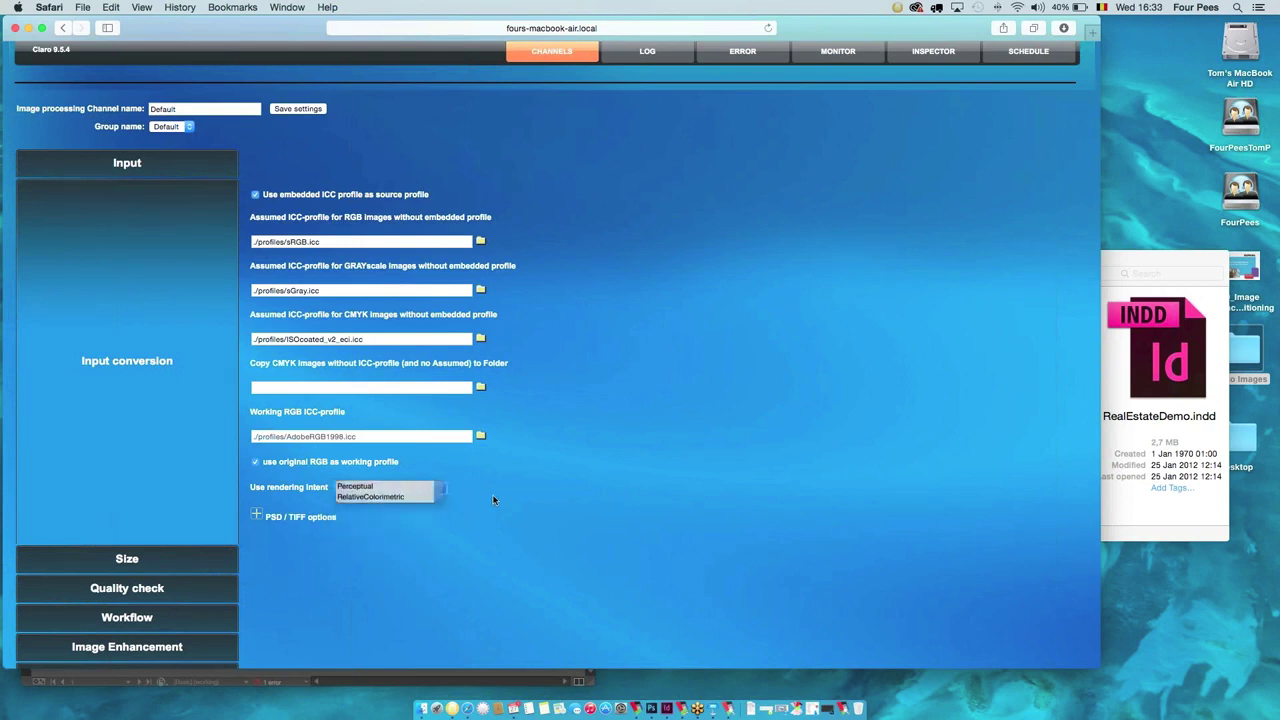
click(257, 514)
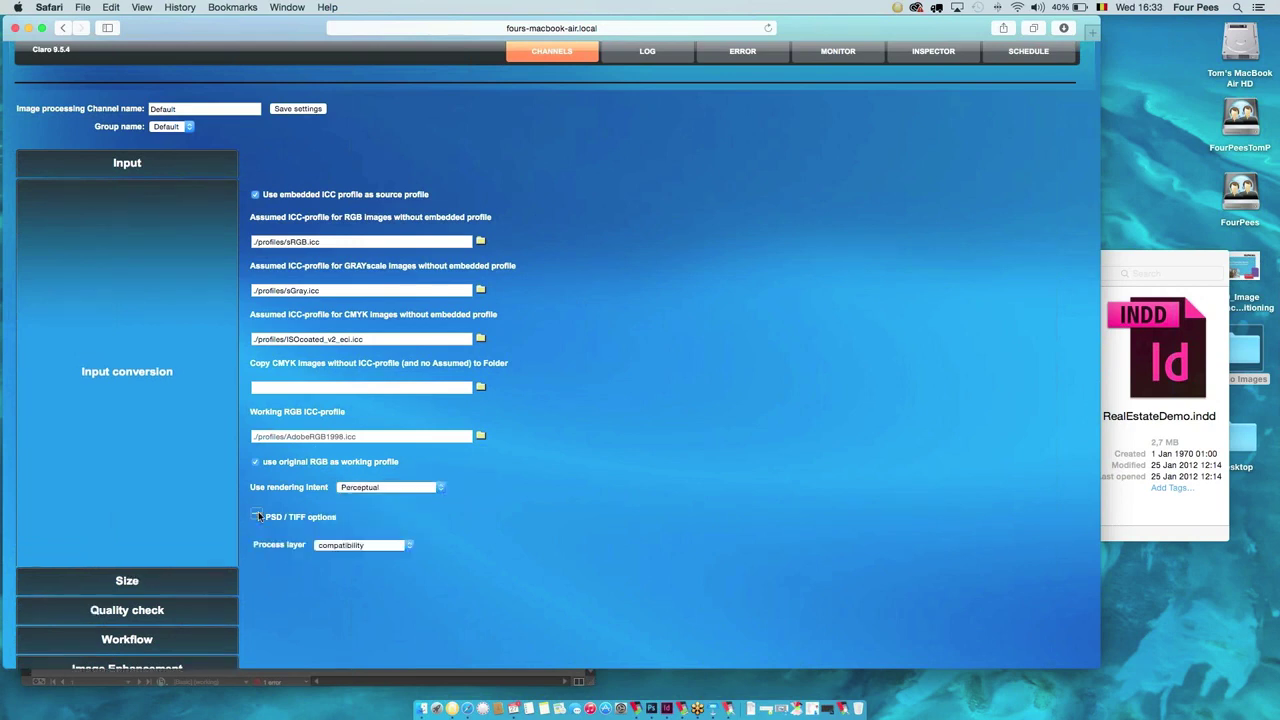
Set PSD / TIFF Process layer to 'with name' and show the Size settings.
click(390, 548)
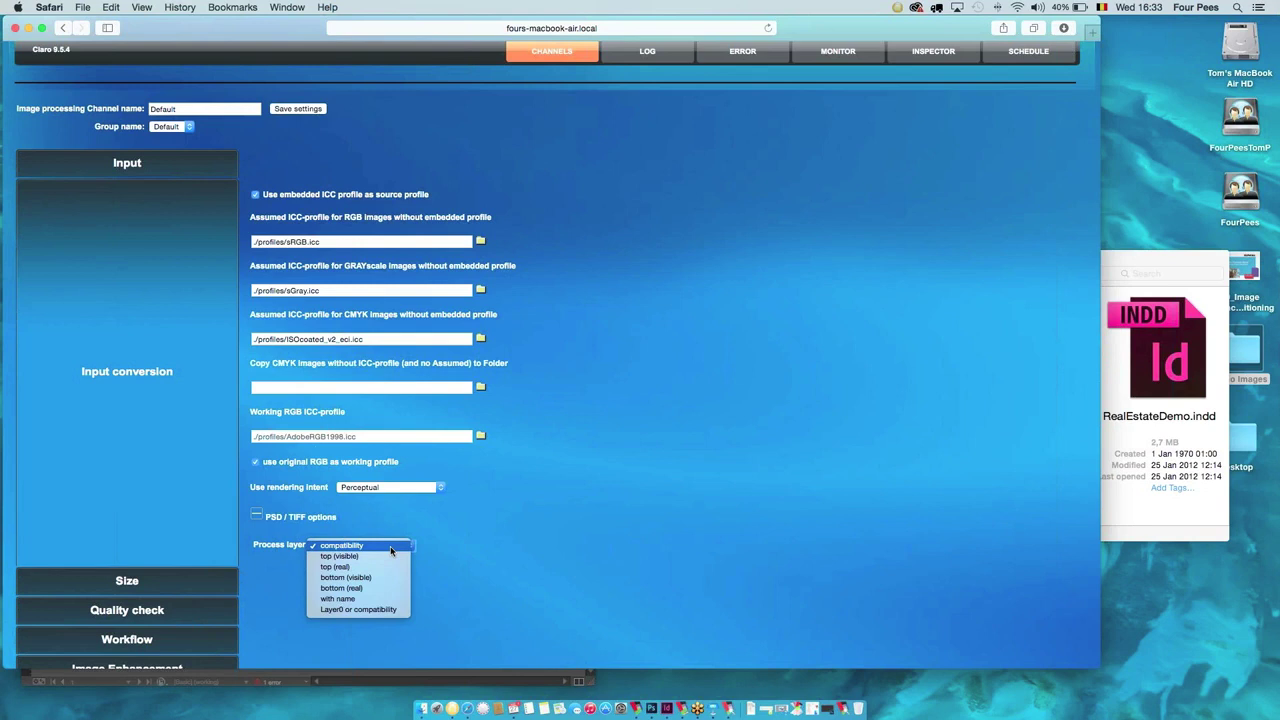
click(387, 599)
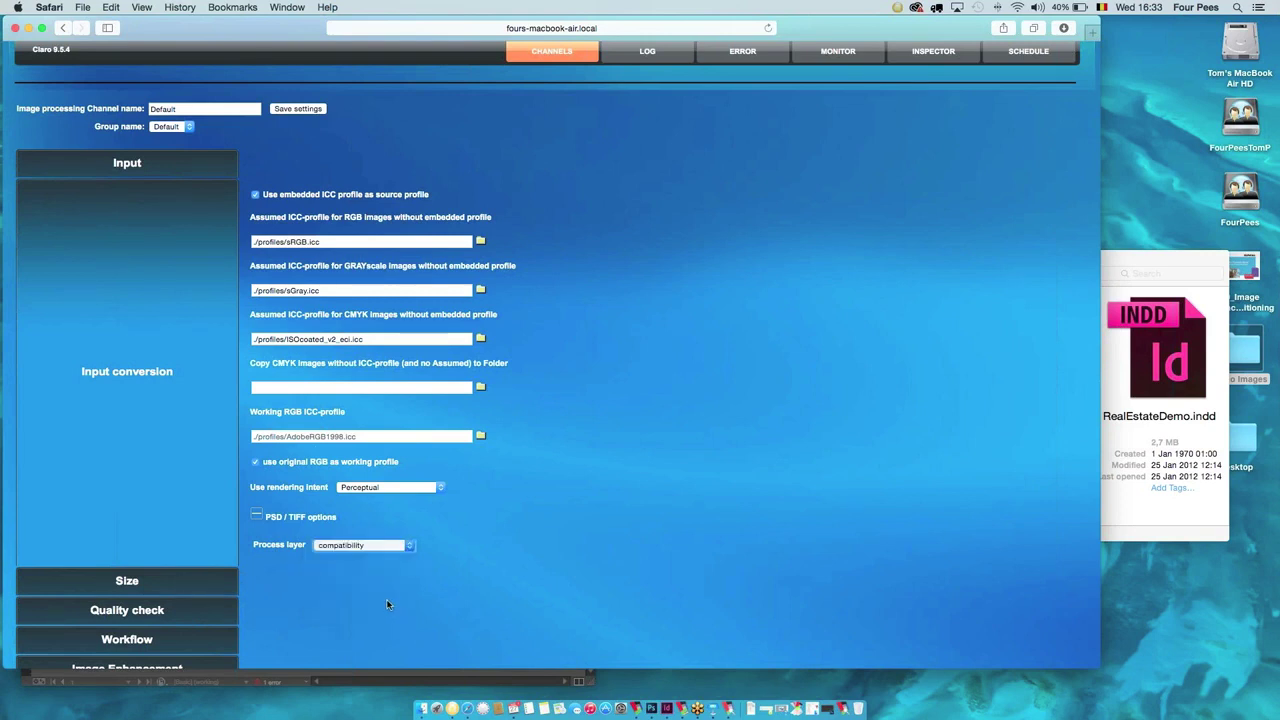
click(382, 546)
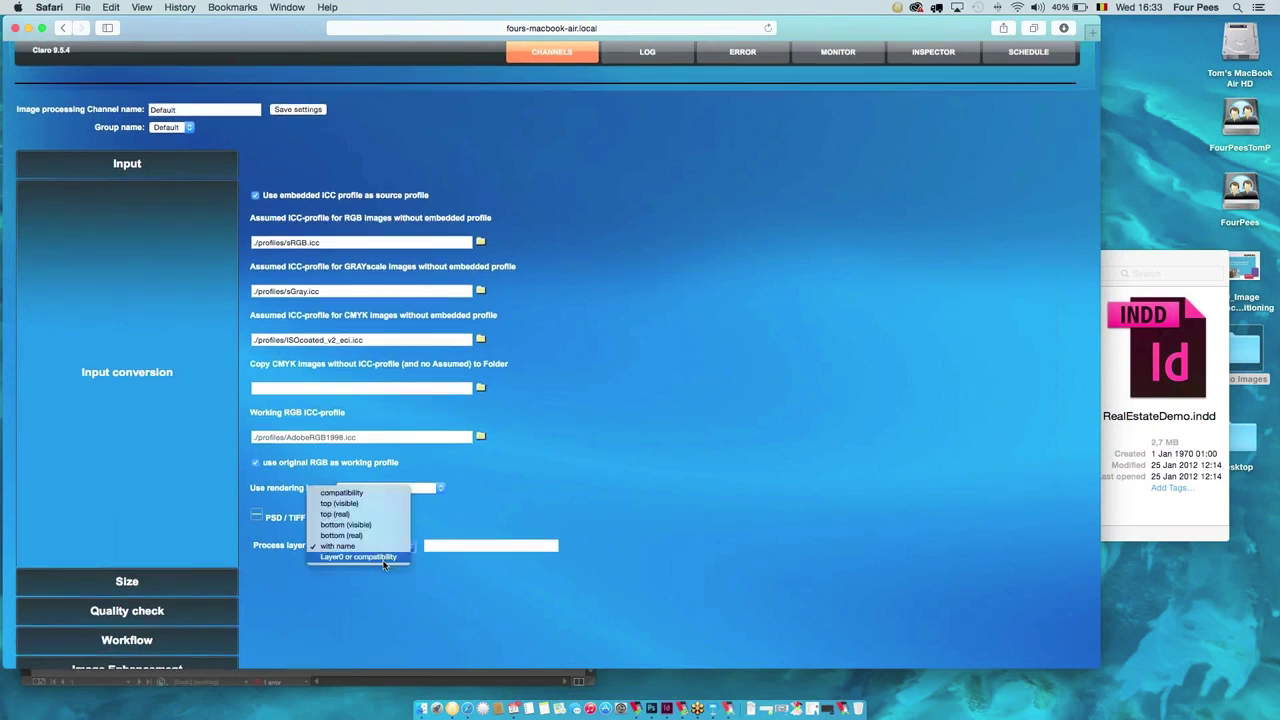
click(128, 587)
click(128, 583)
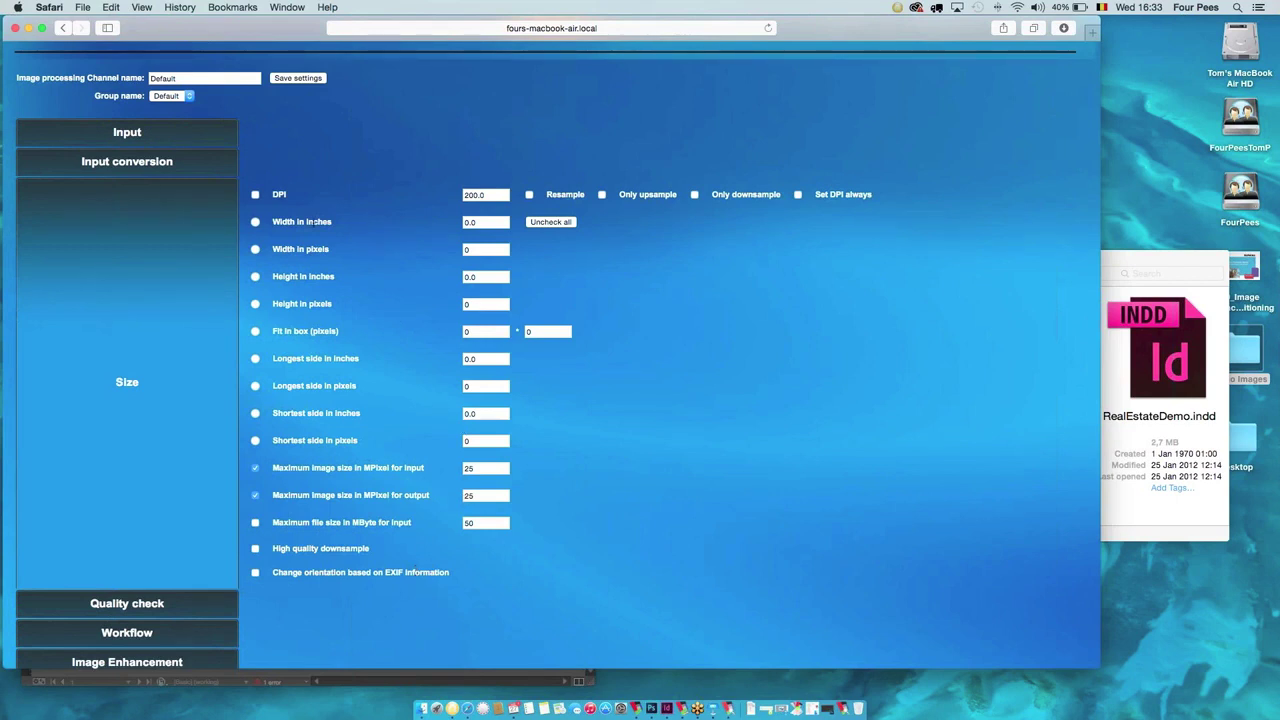
Review the Size fields (DPI 200.0, downsample and EXIF orientation unchecked), then show Quality check.
scroll(255, 197, down, 1)
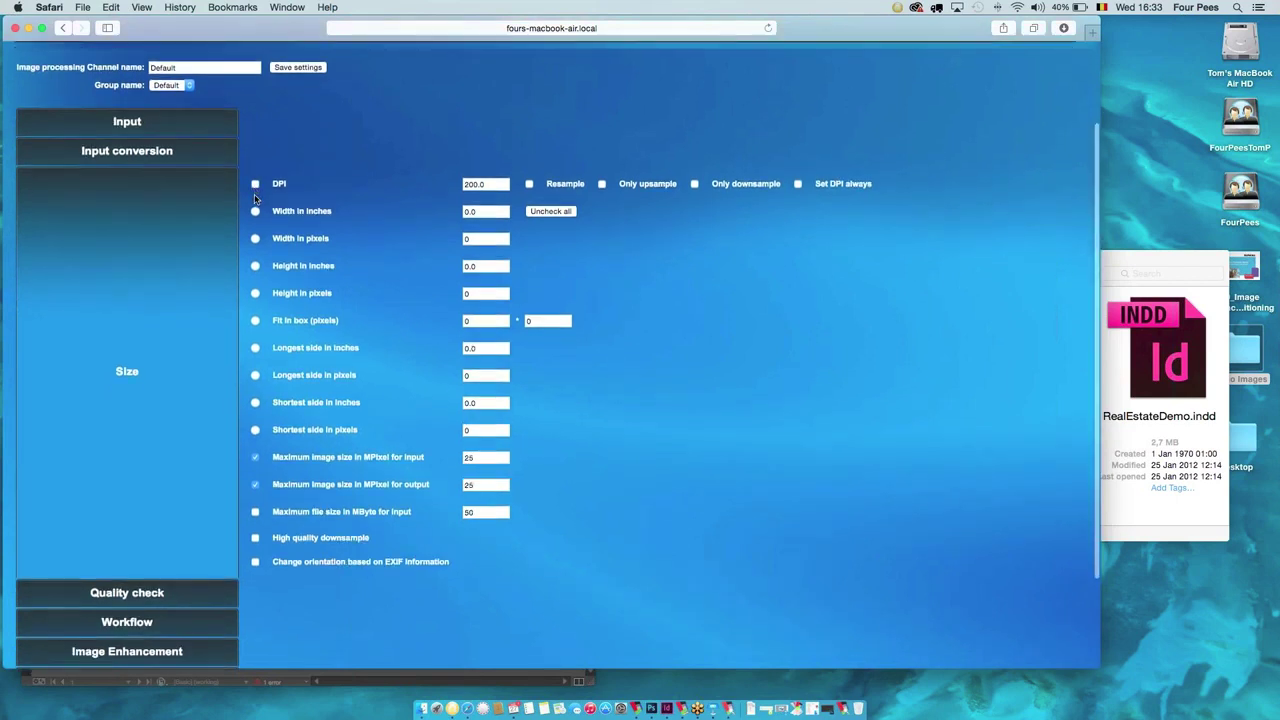
scroll(258, 197, down, 1)
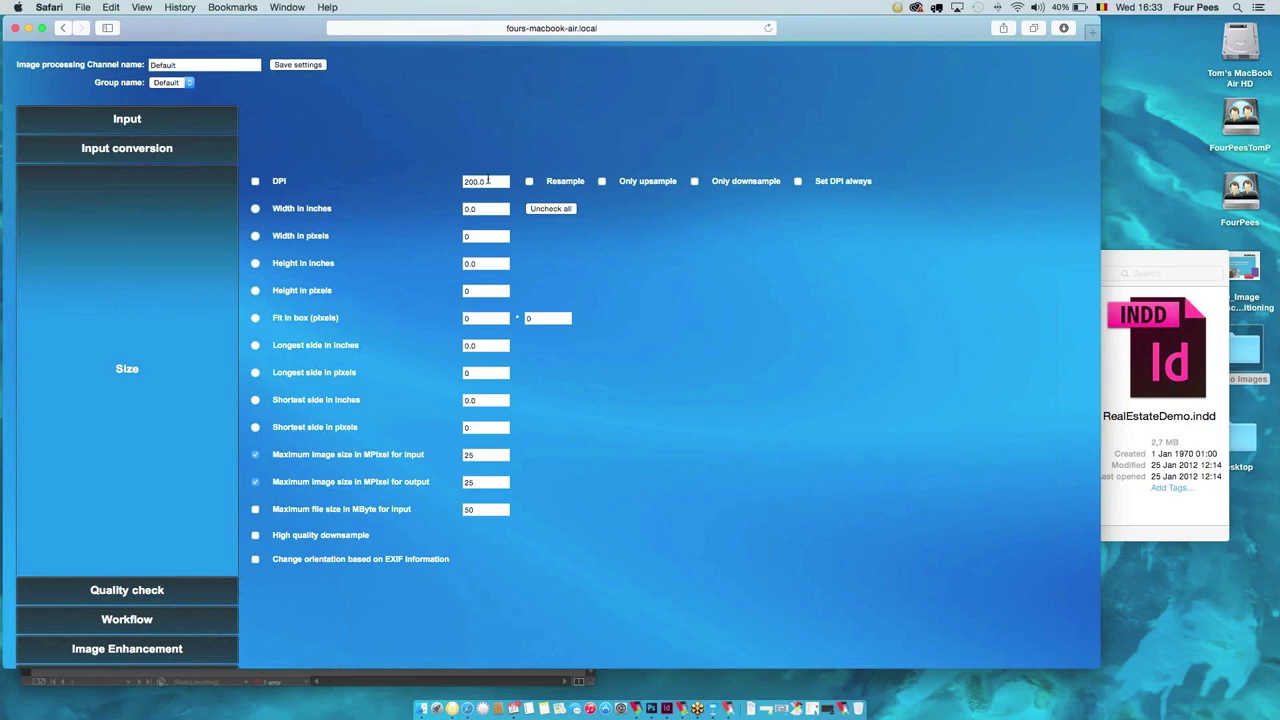
click(127, 590)
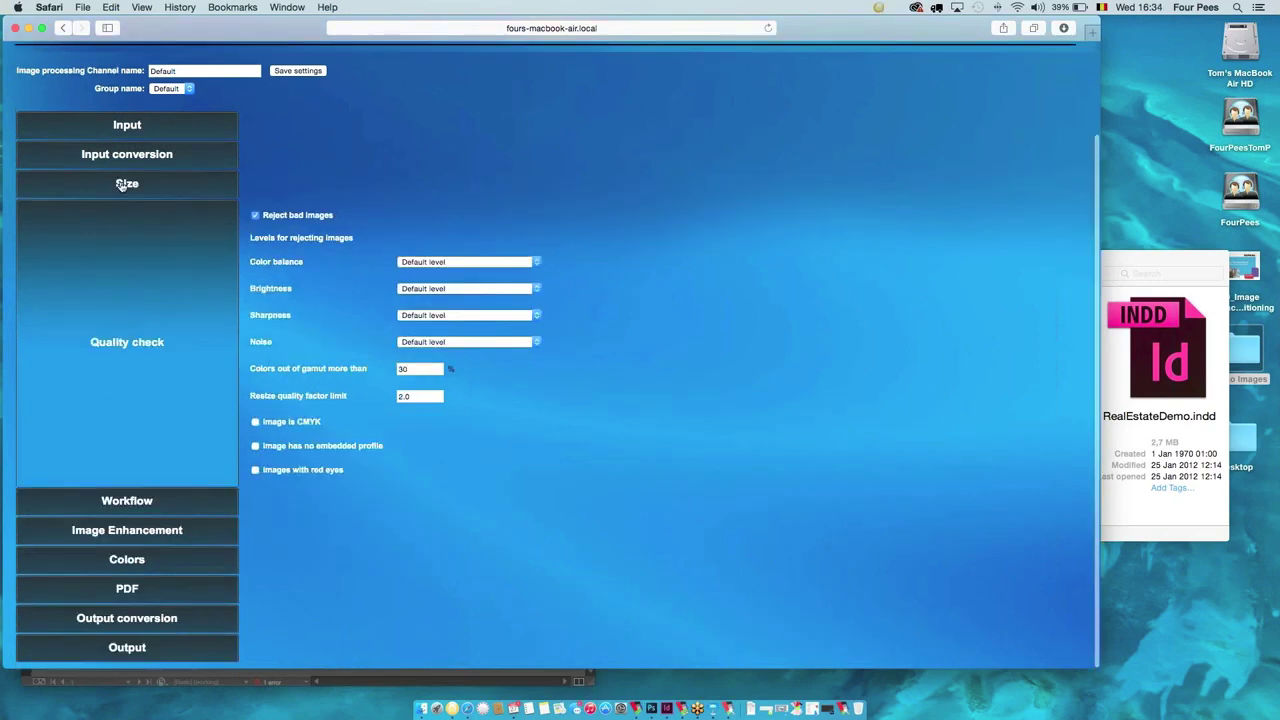
click(126, 177)
scroll(359, 184, down, 5)
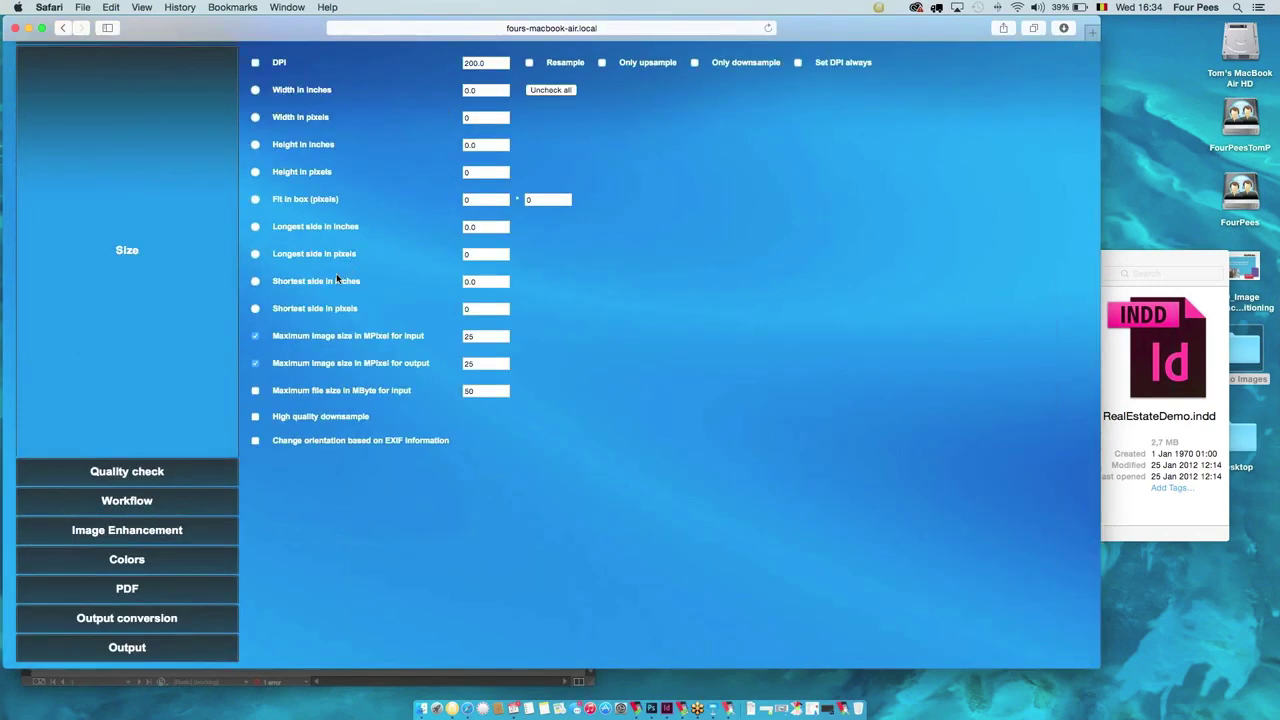
scroll(336, 279, up, 2)
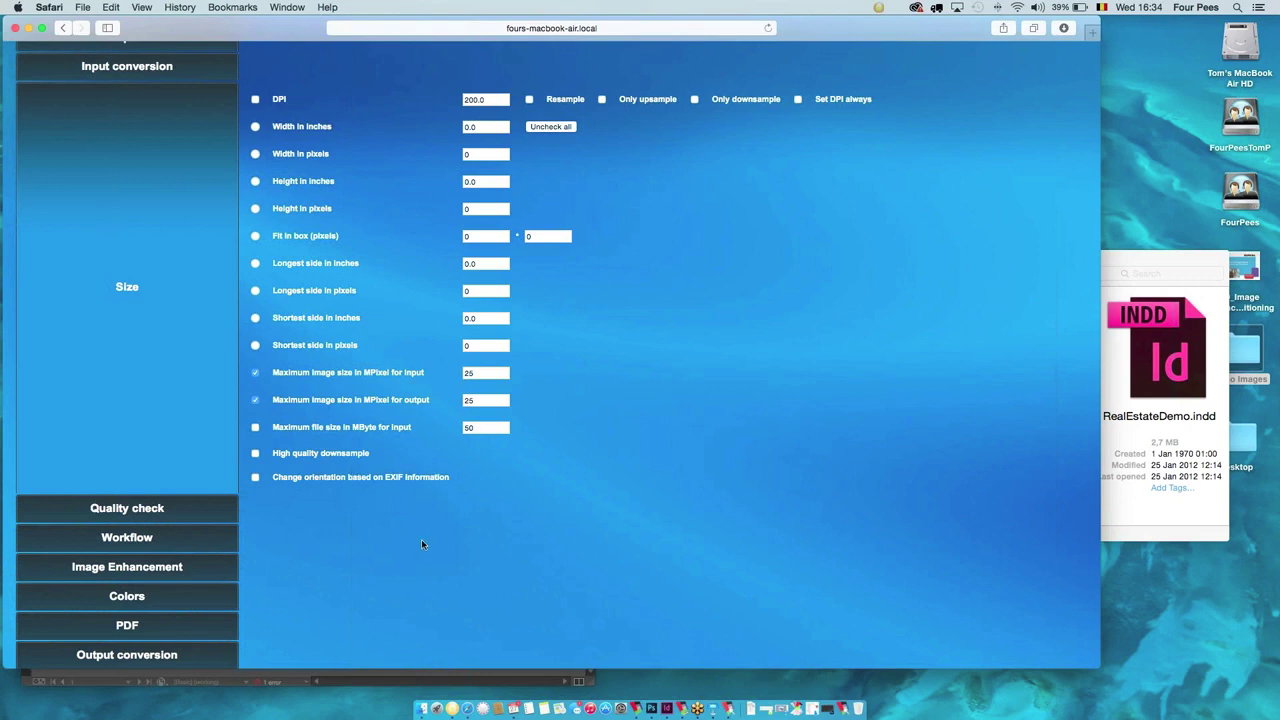
click(136, 508)
Leave 'Reject bad images' checked after toggling it back and forth.
click(256, 217)
click(256, 217)
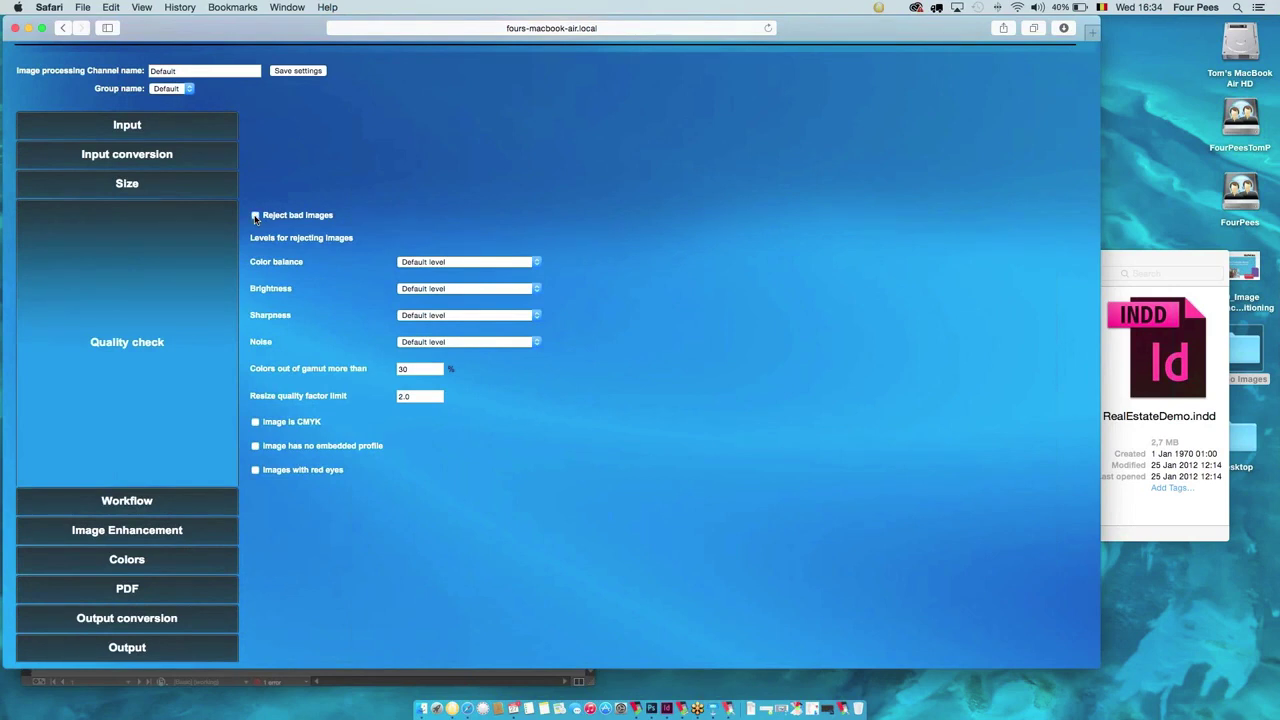
click(256, 217)
click(256, 217)
Keep colour balance at Default, inspect the out-of-gamut percentage, and show the Workflow settings.
click(424, 262)
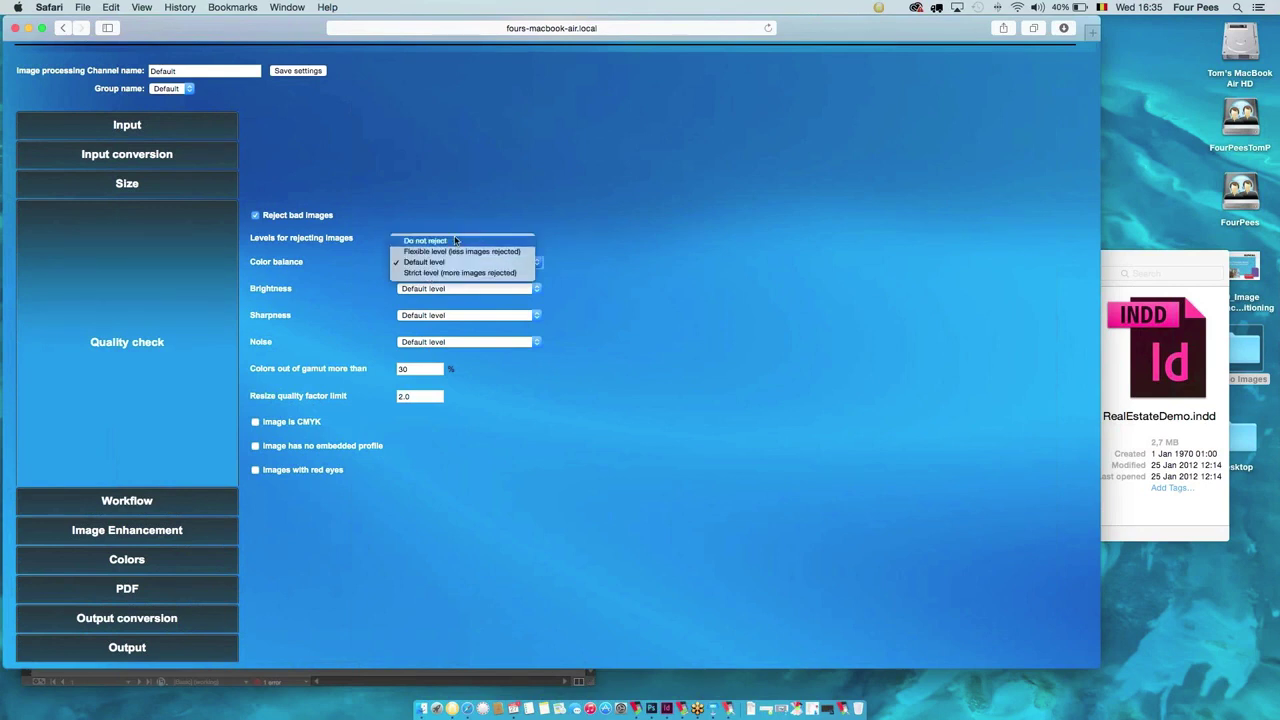
click(371, 373)
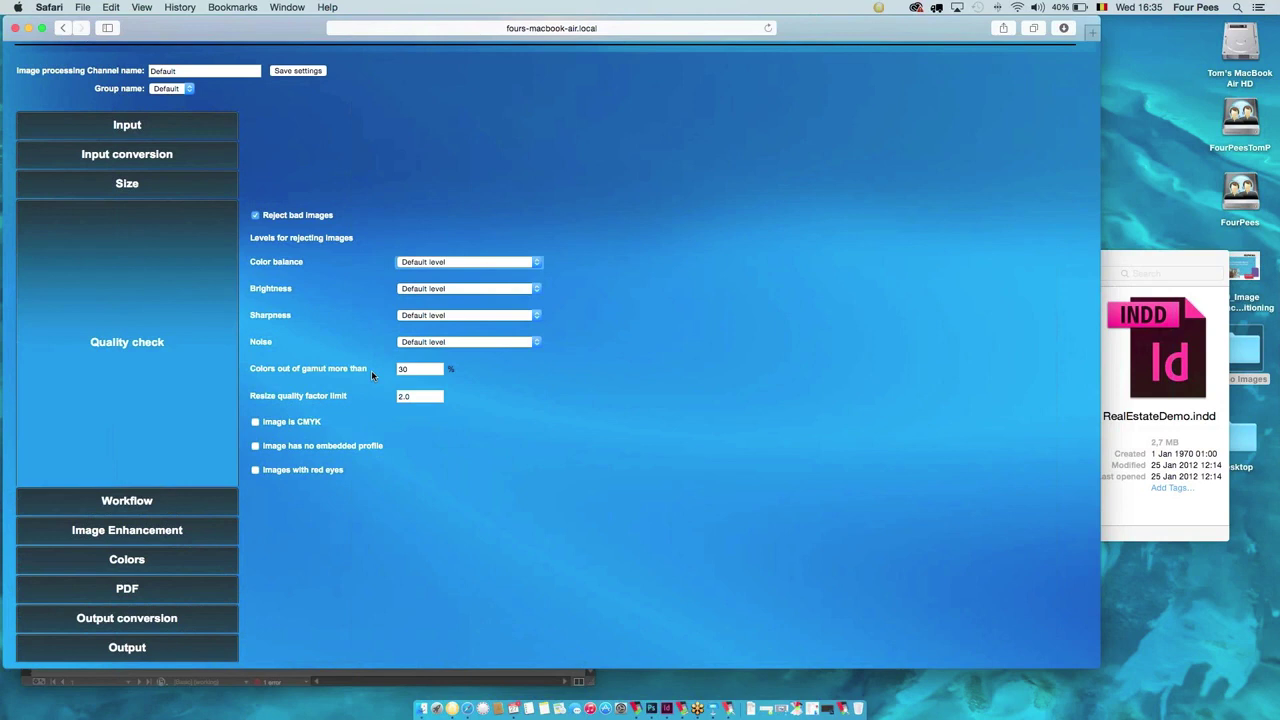
click(402, 369)
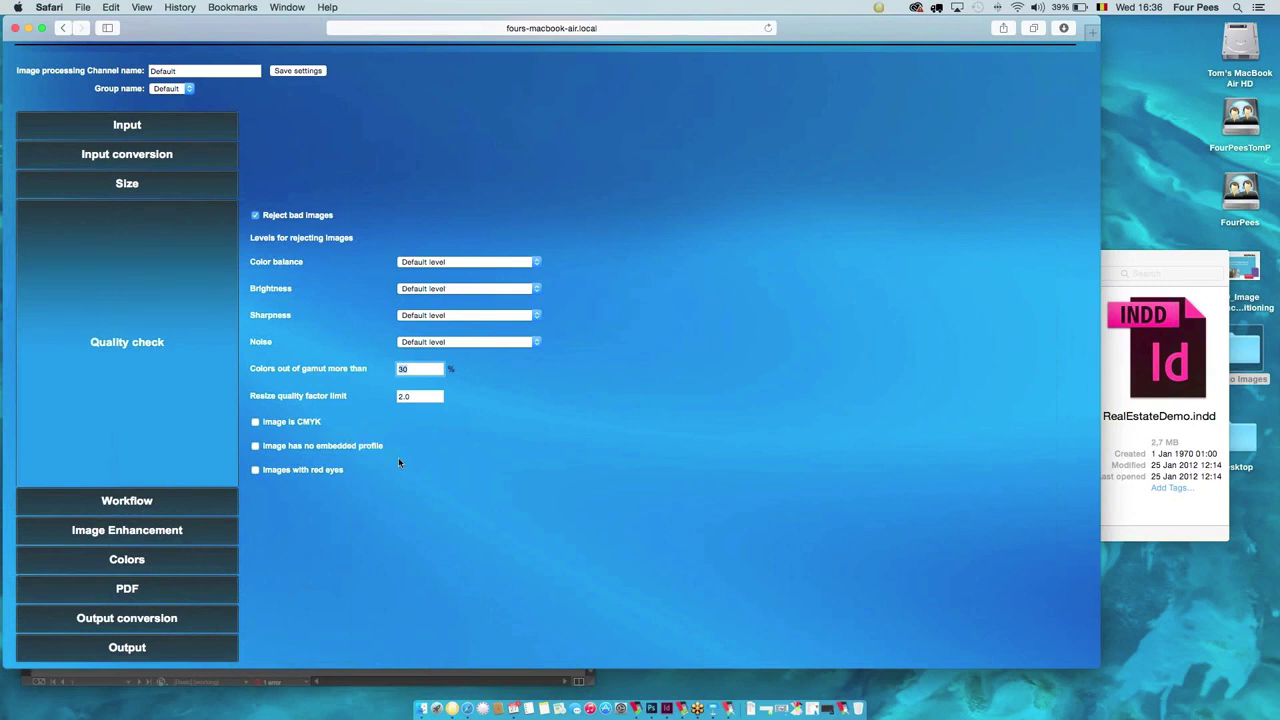
click(144, 502)
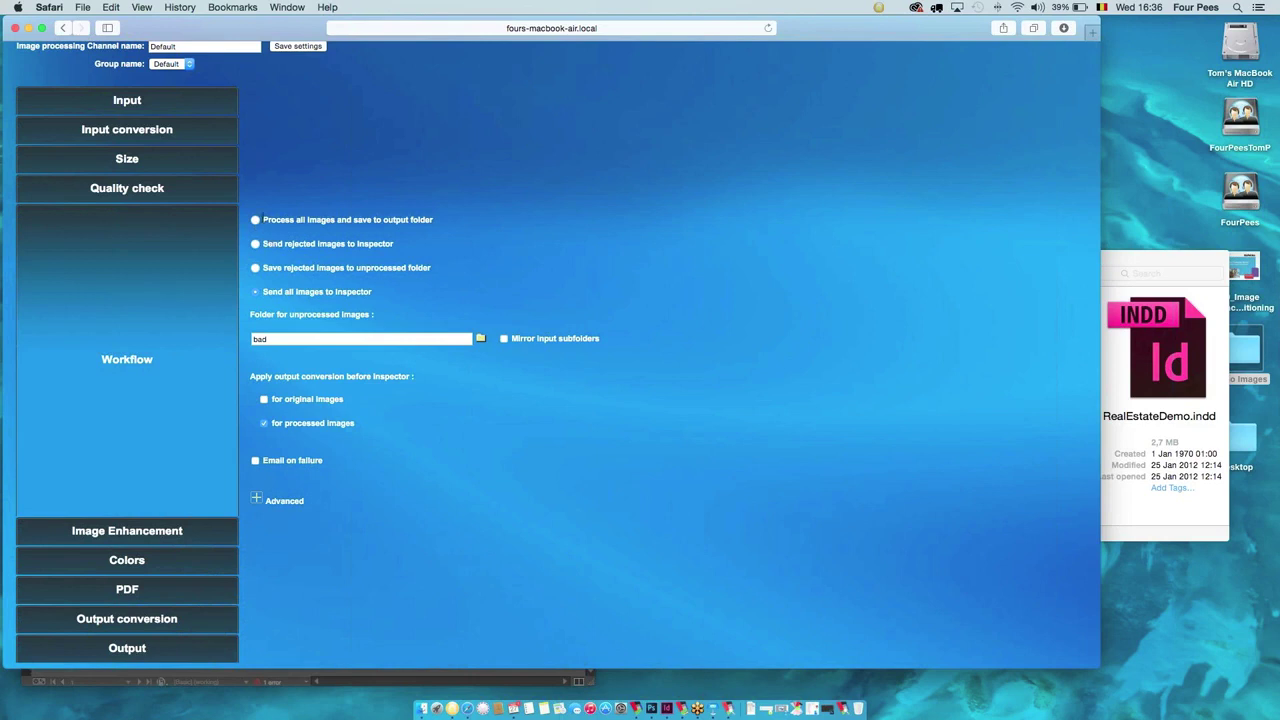
Leave 'for original images' and 'Email on failure' unchecked and show the Image Enhancement settings.
drag(255, 222, 521, 226)
click(259, 227)
click(262, 398)
click(264, 400)
click(255, 461)
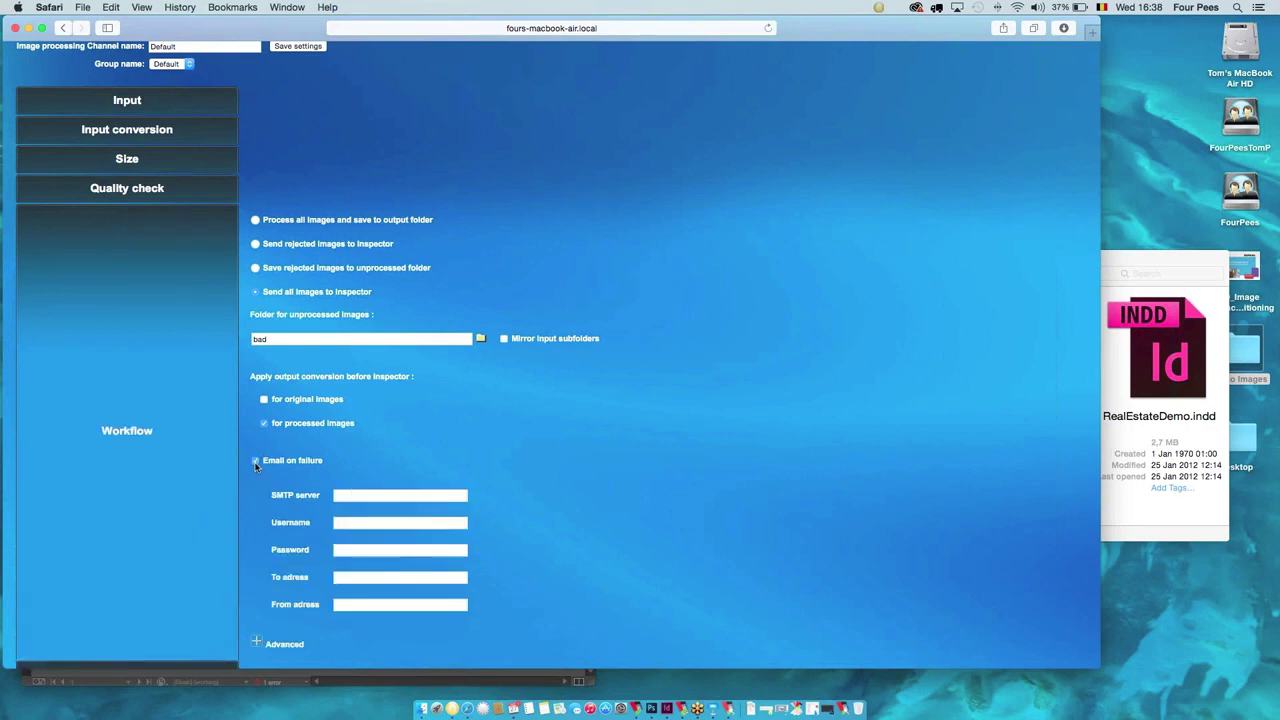
click(256, 462)
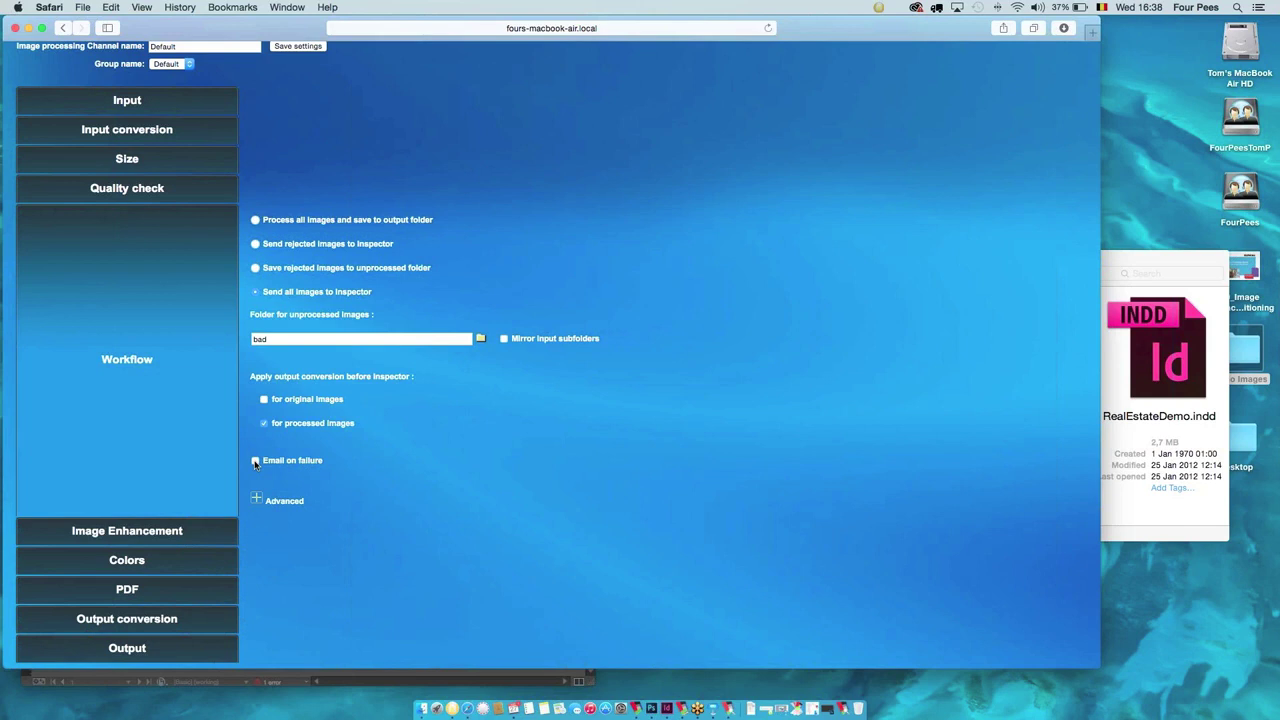
click(134, 531)
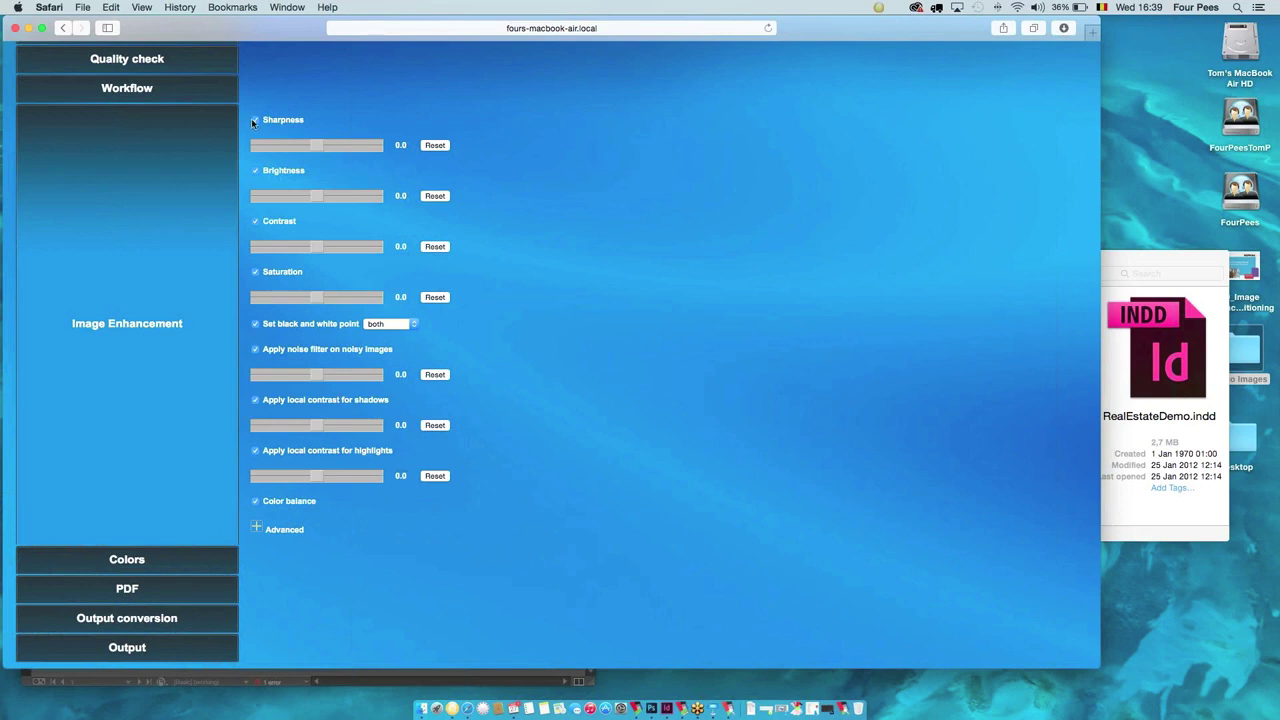
Enable the Sharpness checkbox in Image Enhancement, leaving the other values at 0.0.
scroll(255, 126, up, 1)
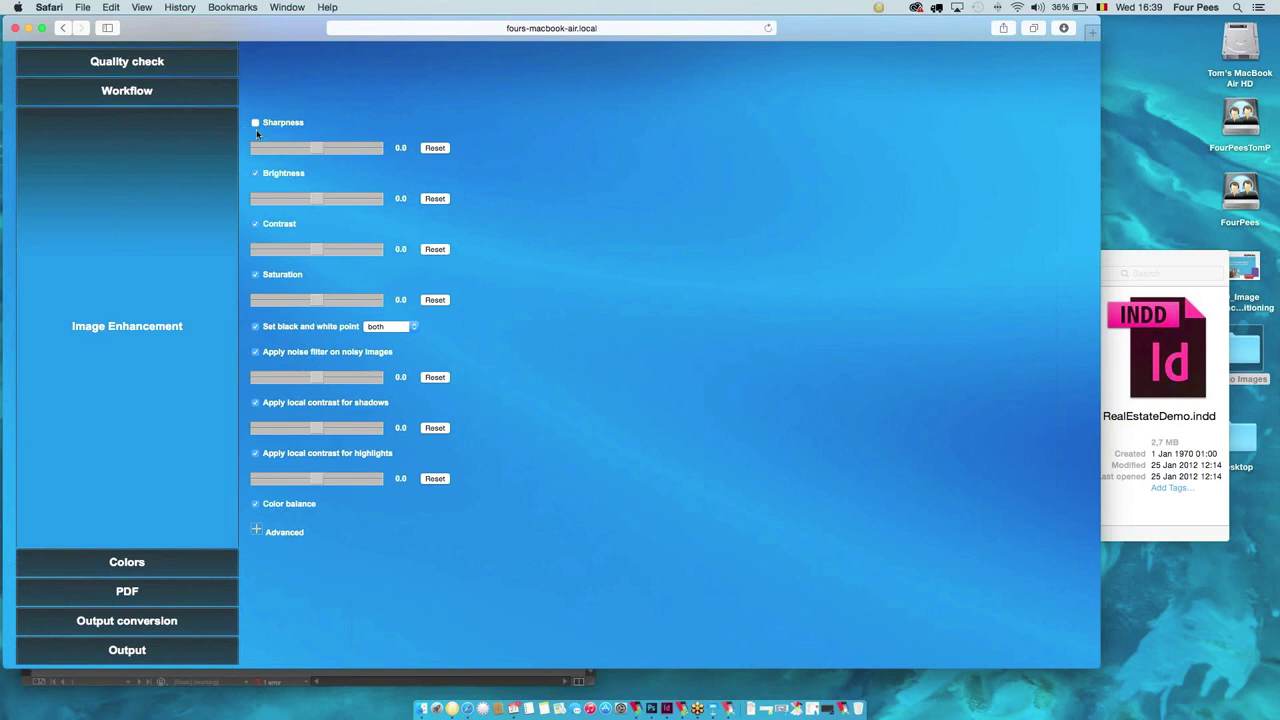
click(255, 123)
click(255, 123)
Adjust the sliders to set sharpness to 1.5 and brightness to -0.2.
mouse_move(316, 148)
mouse_down()
mouse_move(296, 148)
mouse_move(340, 148)
mouse_move(299, 155)
mouse_move(340, 148)
mouse_move(318, 153)
mouse_up()
drag(318, 152, 303, 159)
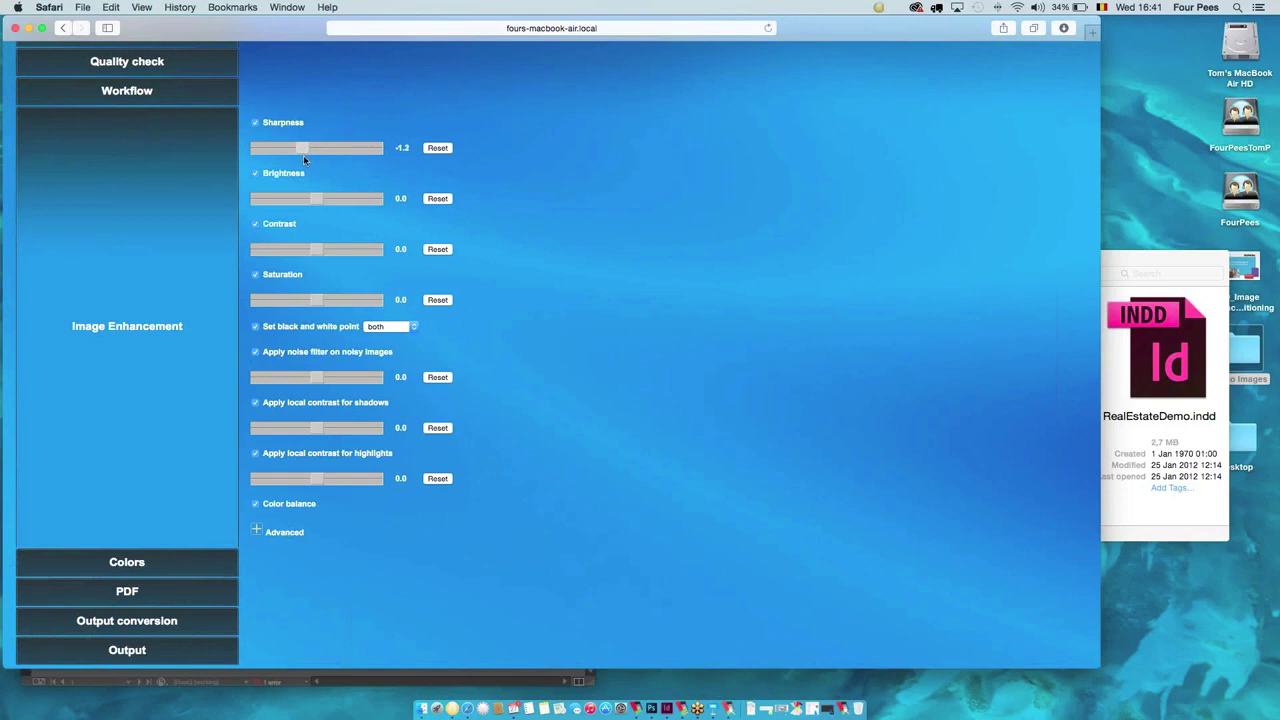
drag(312, 158, 318, 158)
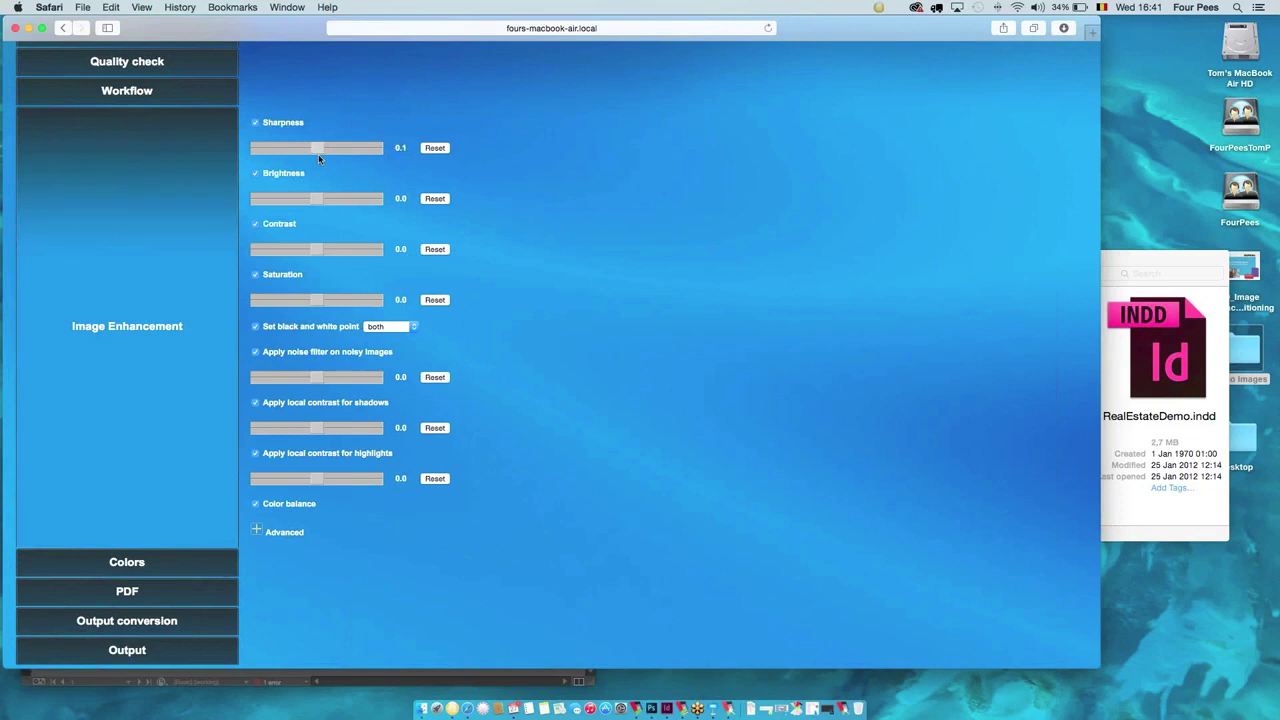
drag(318, 157, 338, 157)
drag(307, 202, 313, 199)
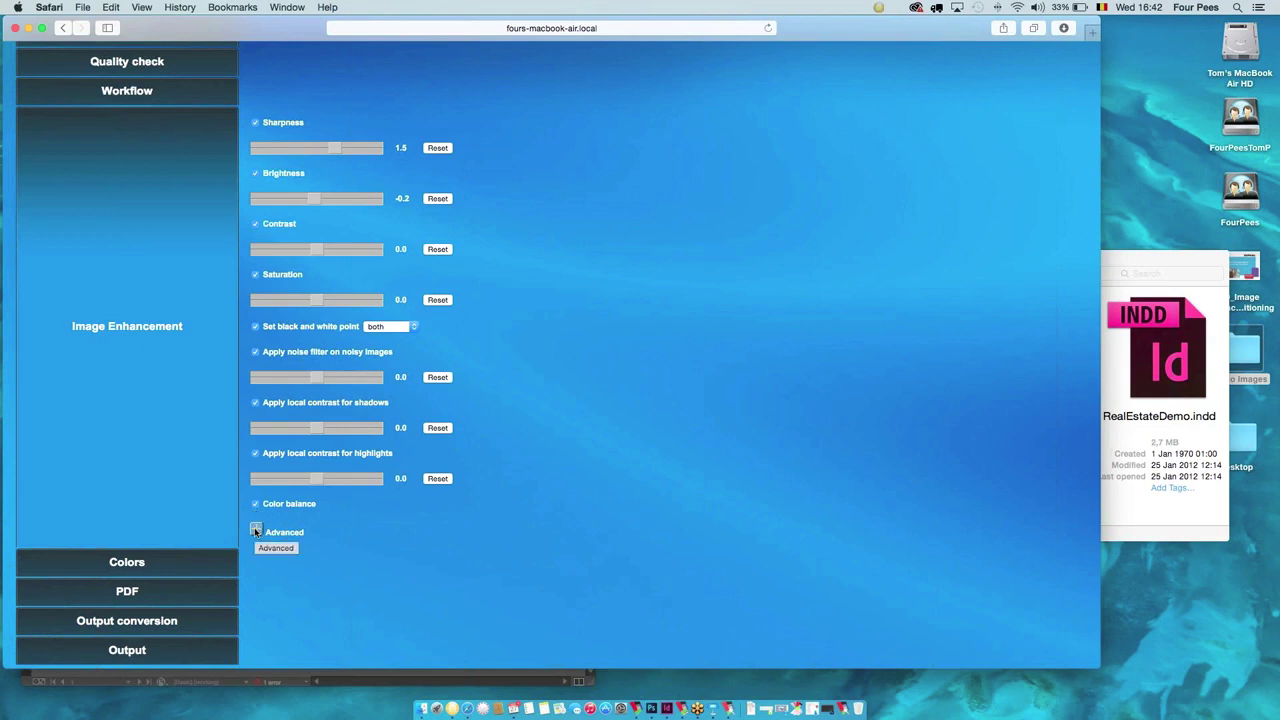
In the Colors section, raise red-eye correction strength to 1.2 and expand the Skin Tones options.
click(127, 563)
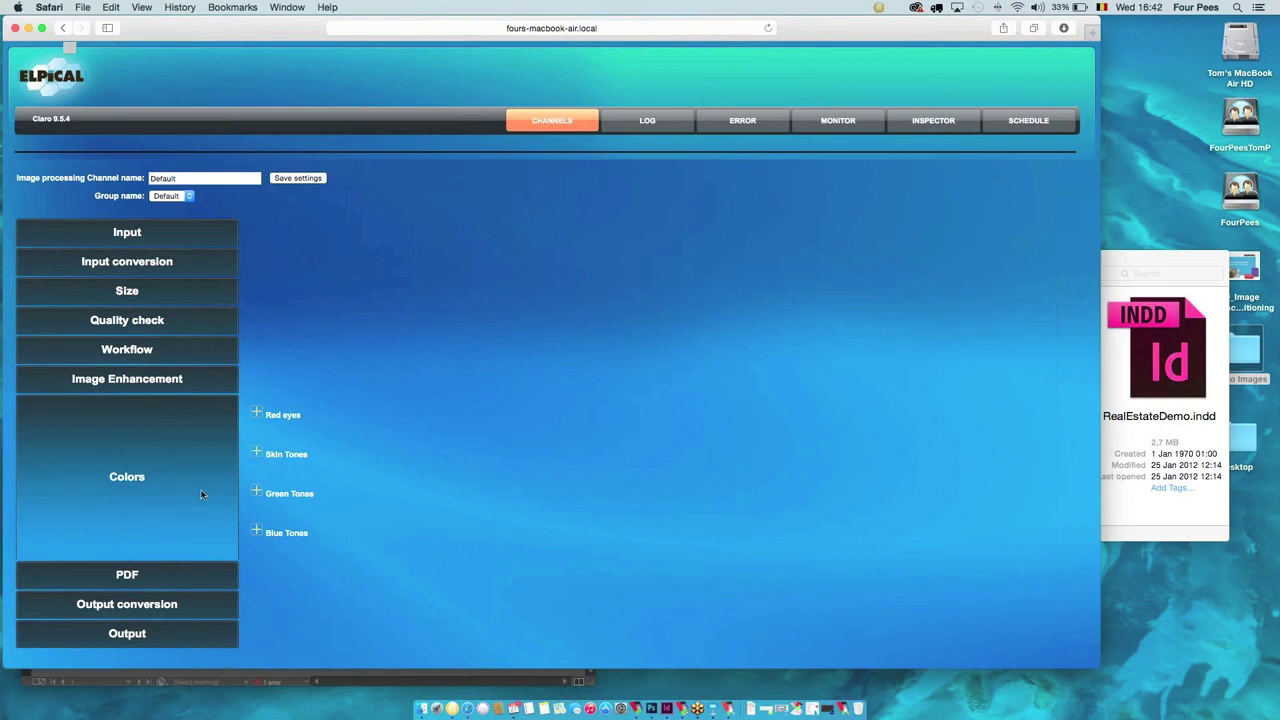
click(258, 413)
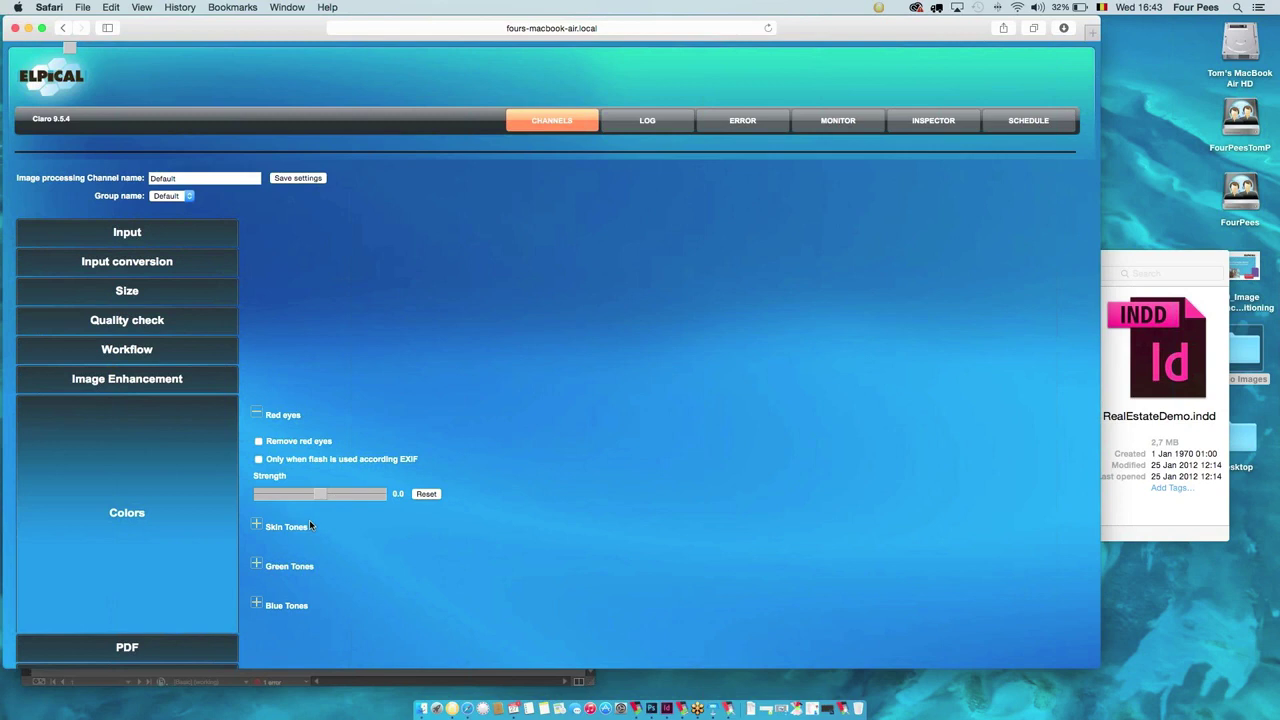
drag(314, 498, 335, 498)
click(256, 527)
Expand the Green Tones and Blue Tones colour settings.
scroll(300, 545, down, 4)
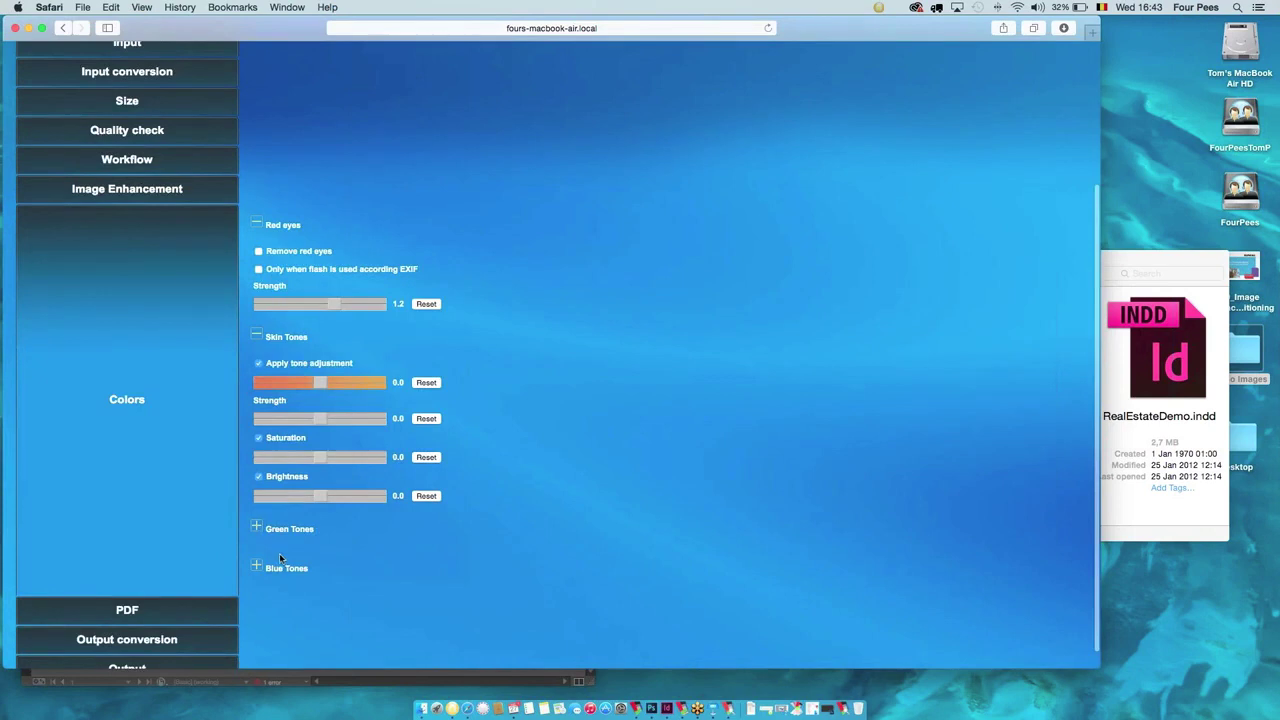
click(252, 528)
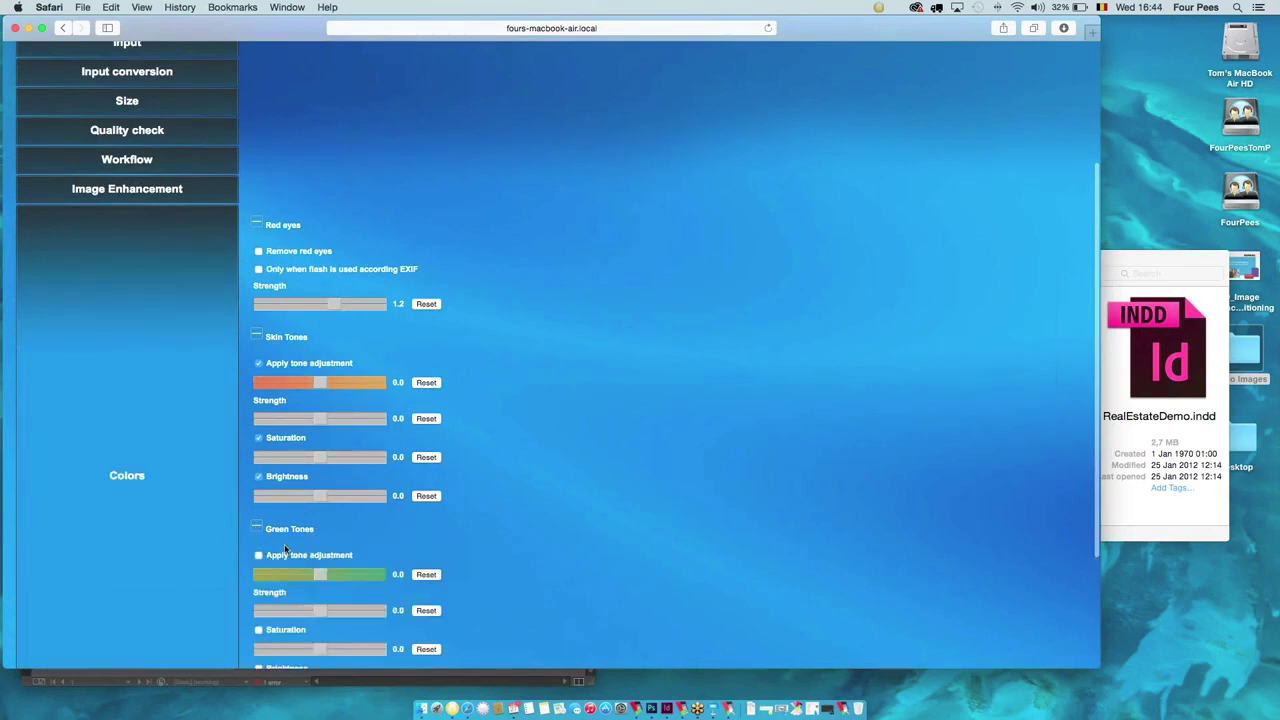
scroll(285, 545, down, 4)
click(275, 546)
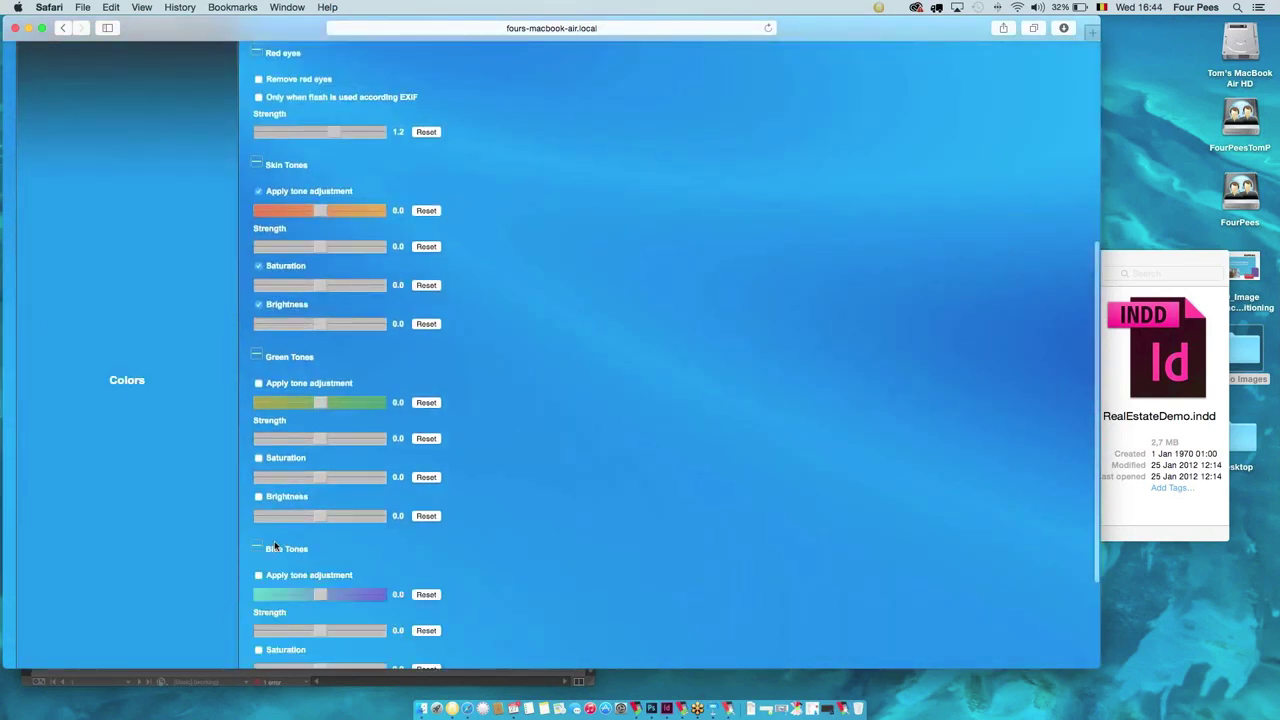
scroll(365, 372, up, 1)
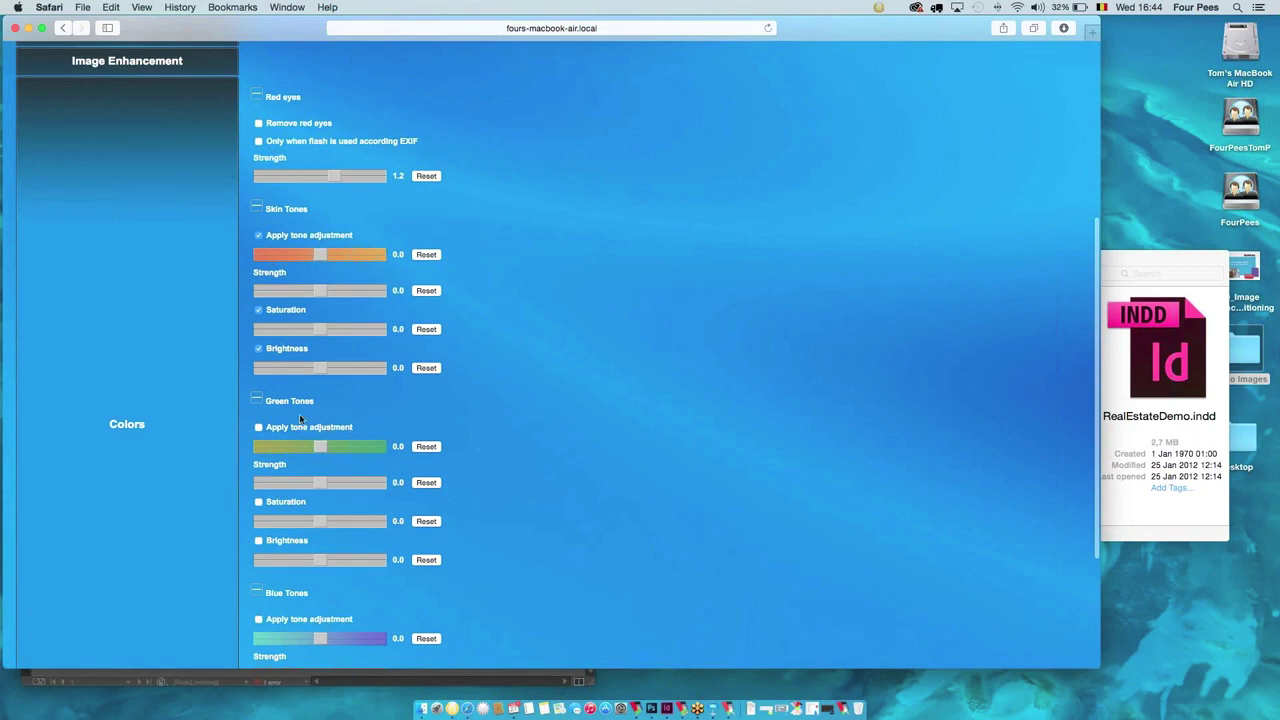
Set Skin Tones tone and strength to -0.1, saturation to 0.7 and brightness to 0.6.
mouse_move(317, 256)
mouse_down()
mouse_move(297, 257)
mouse_move(318, 257)
mouse_up()
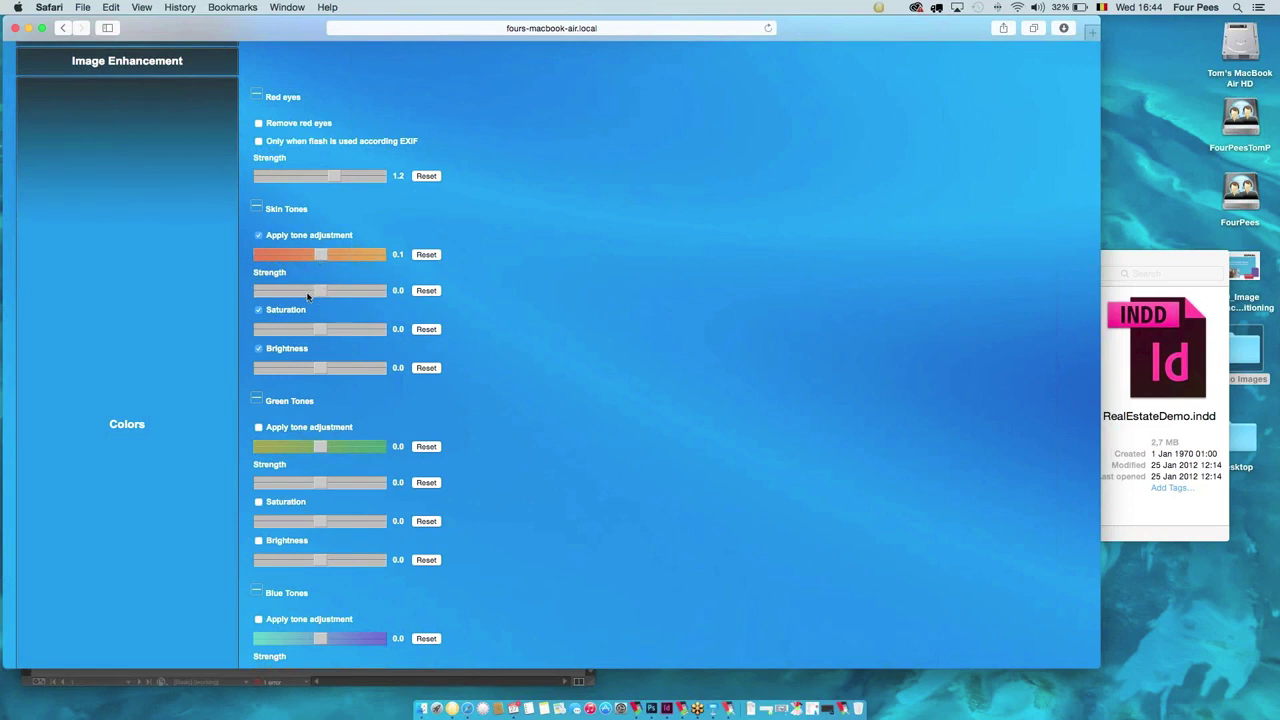
drag(320, 291, 355, 296)
drag(355, 296, 313, 254)
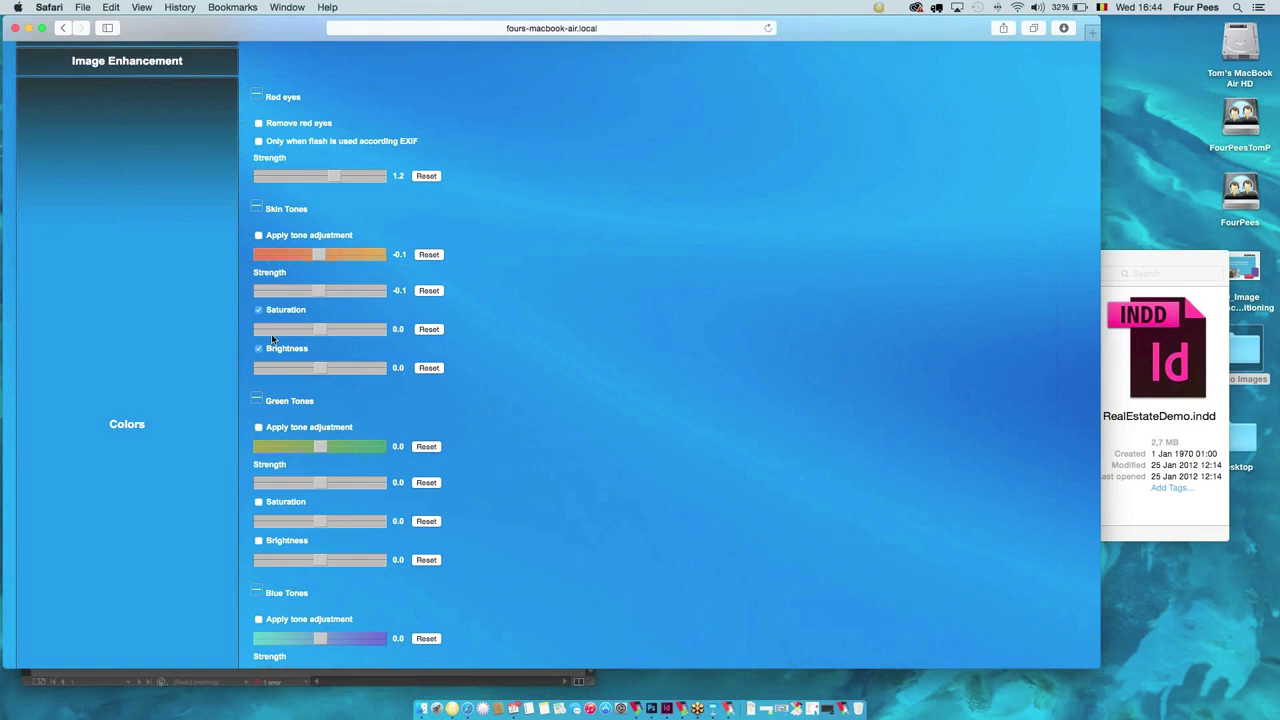
drag(319, 336, 325, 370)
scroll(268, 153, up, 1)
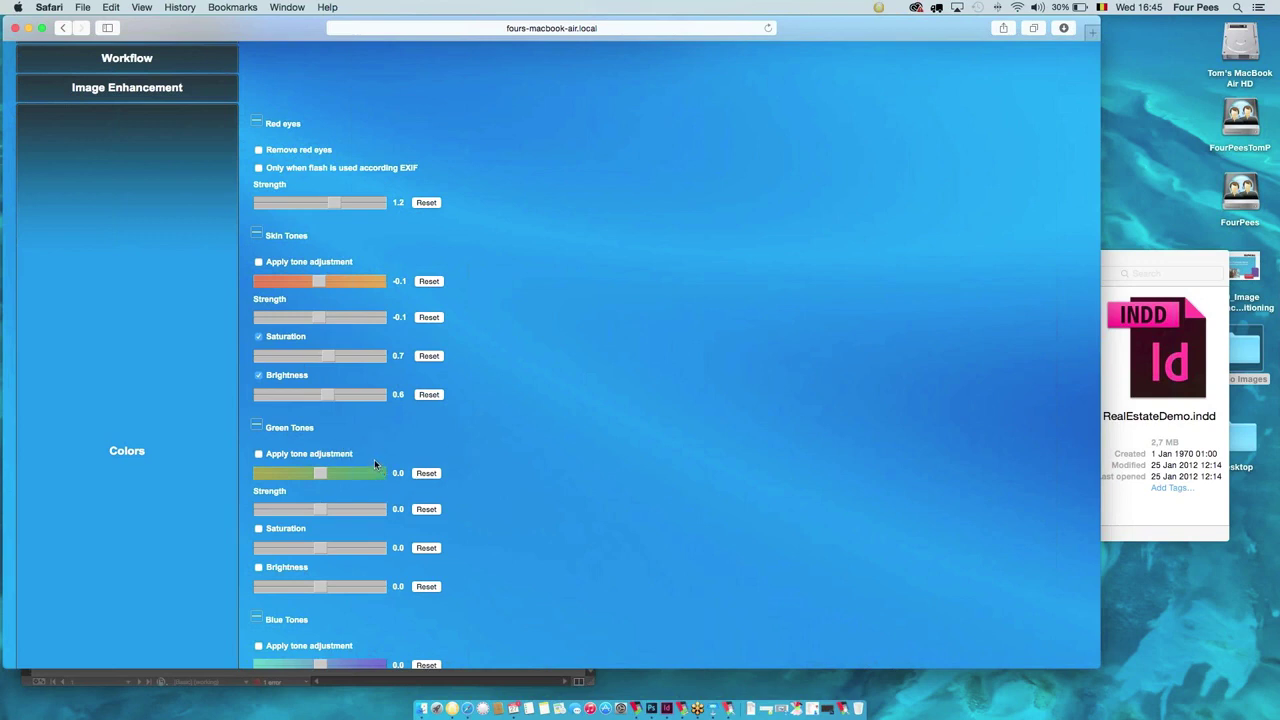
scroll(375, 463, down, 5)
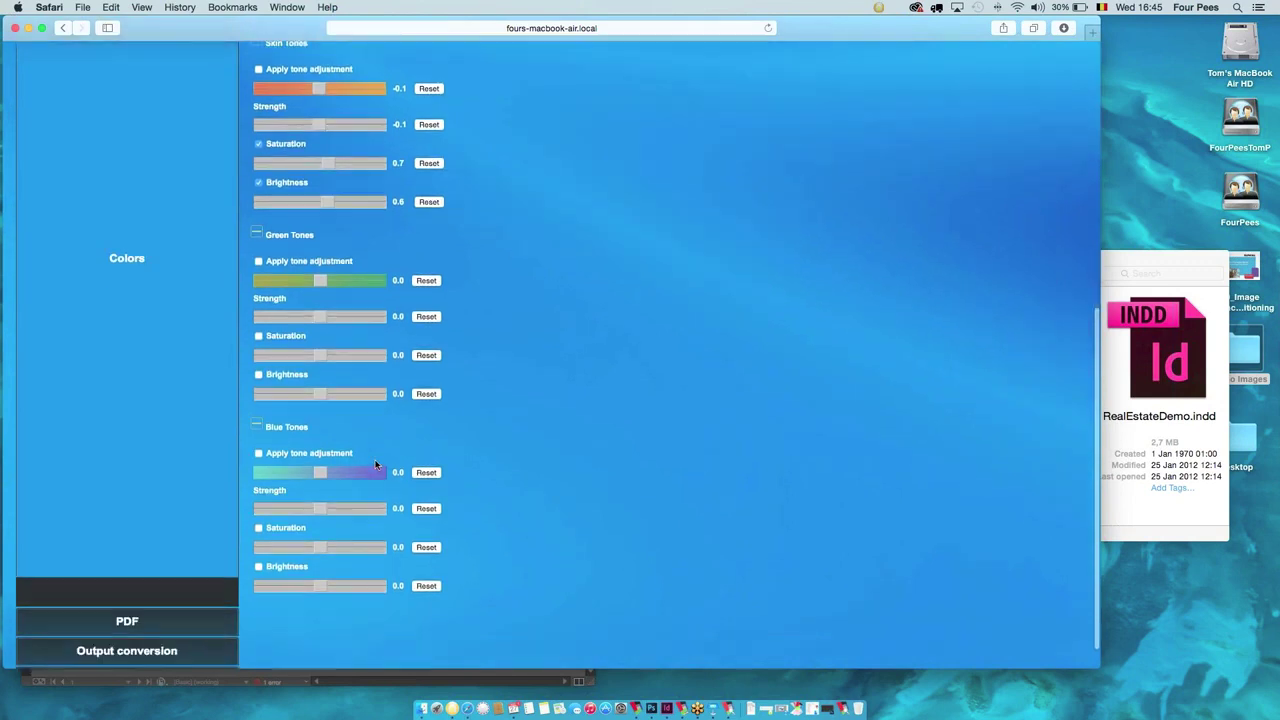
scroll(330, 350, down, 1)
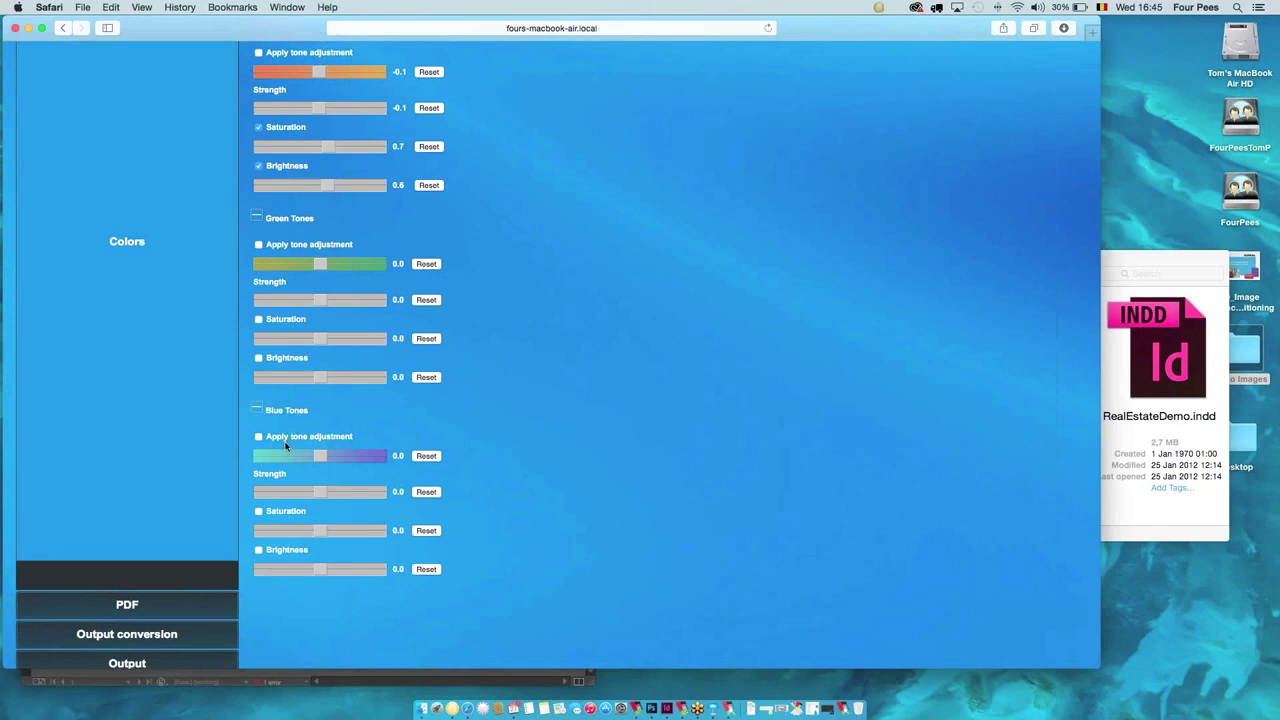
scroll(399, 447, up, 6)
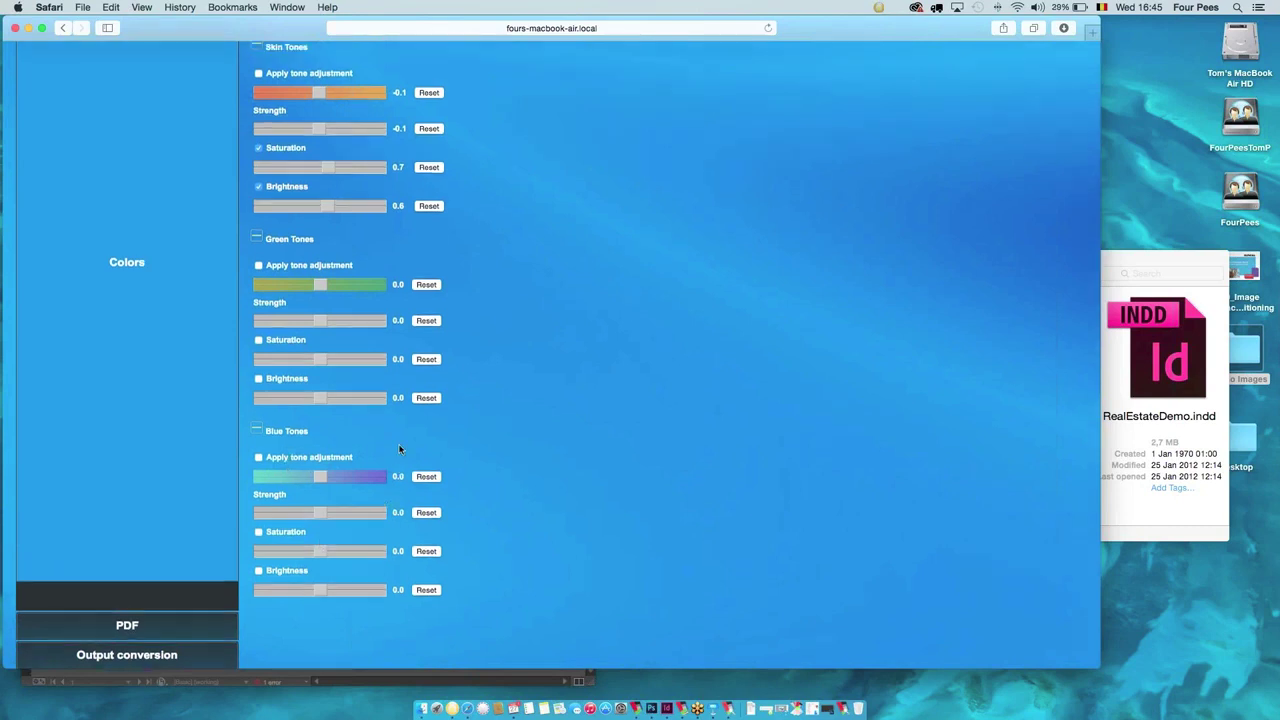
scroll(399, 450, down, 7)
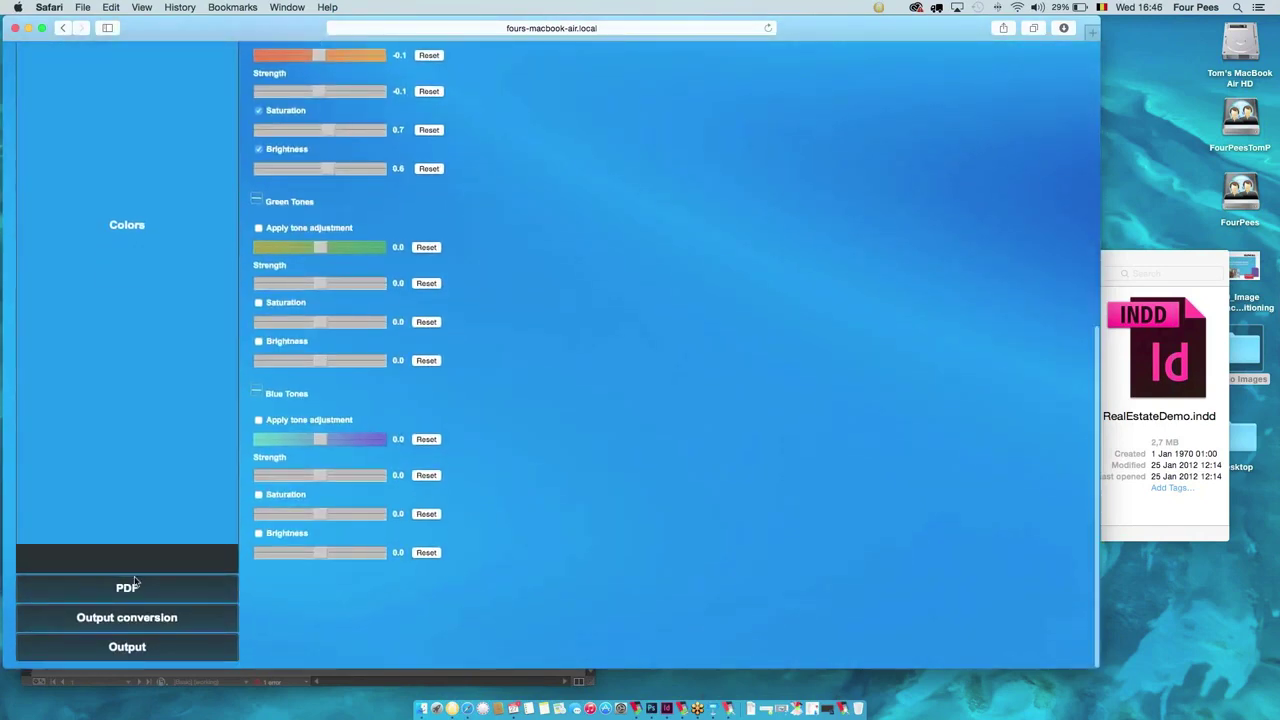
click(131, 594)
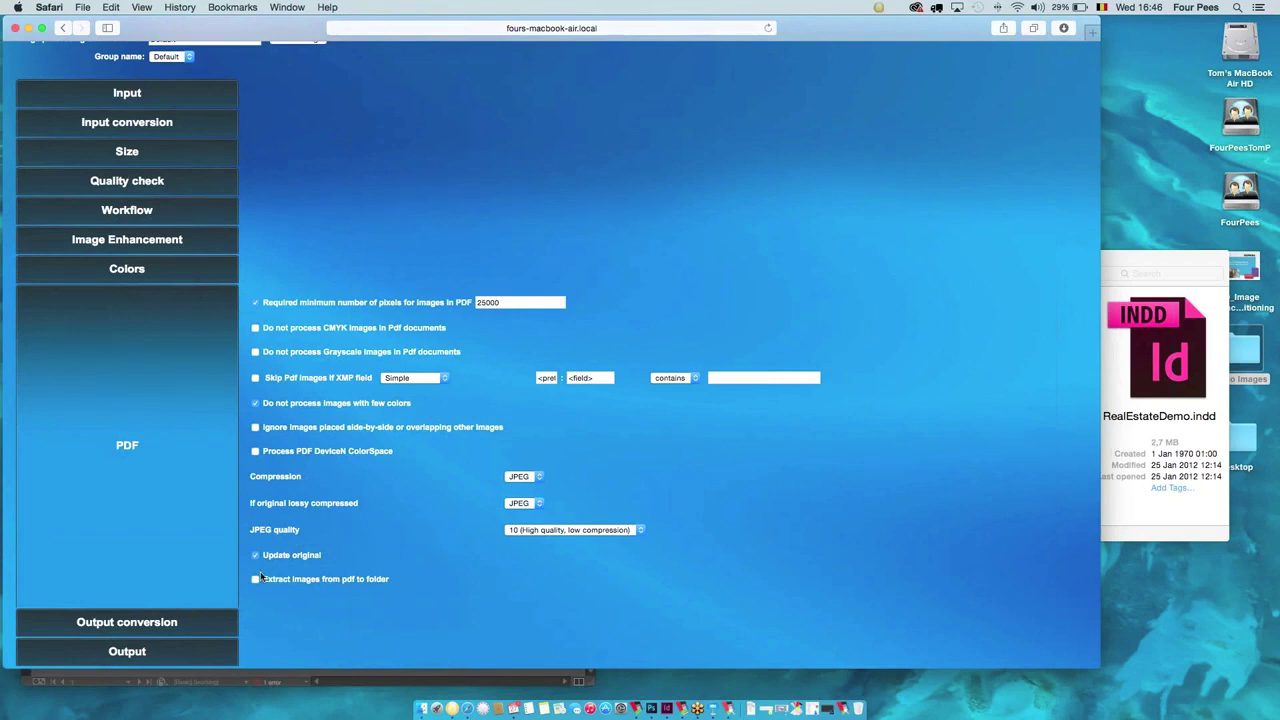
Review the PDF settings: 25000-pixel minimum, JPEG compression at quality 10, Update original checked.
scroll(322, 484, down, 1)
scroll(322, 484, down, 1)
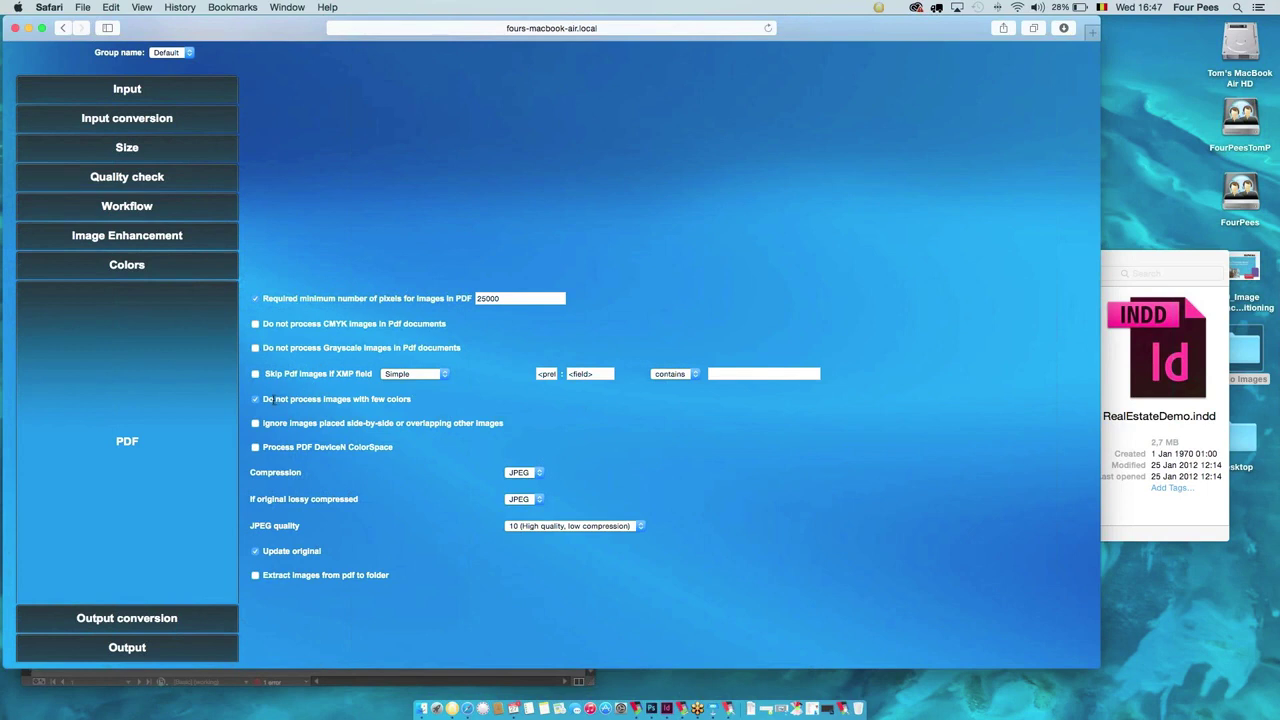
drag(273, 399, 396, 400)
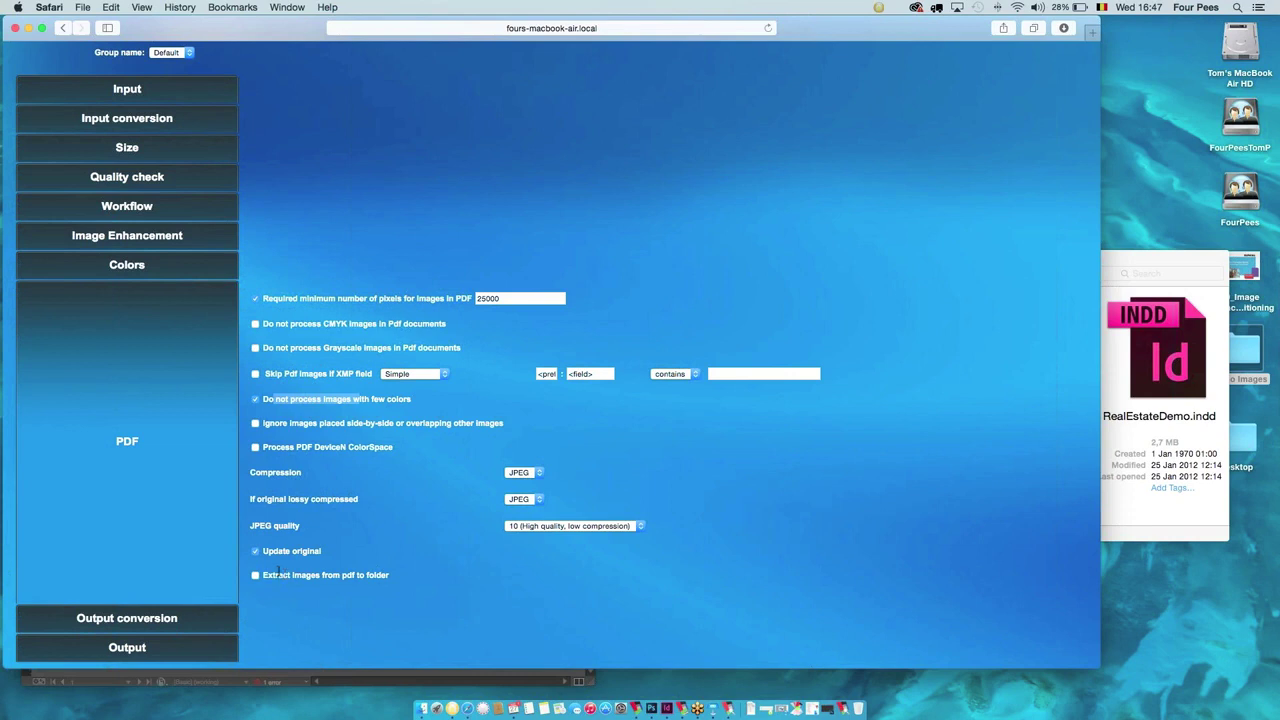
In Output conversion, enable rendering intent as RelativeColorimetric BPC, keeping the 15% gamut threshold.
click(147, 620)
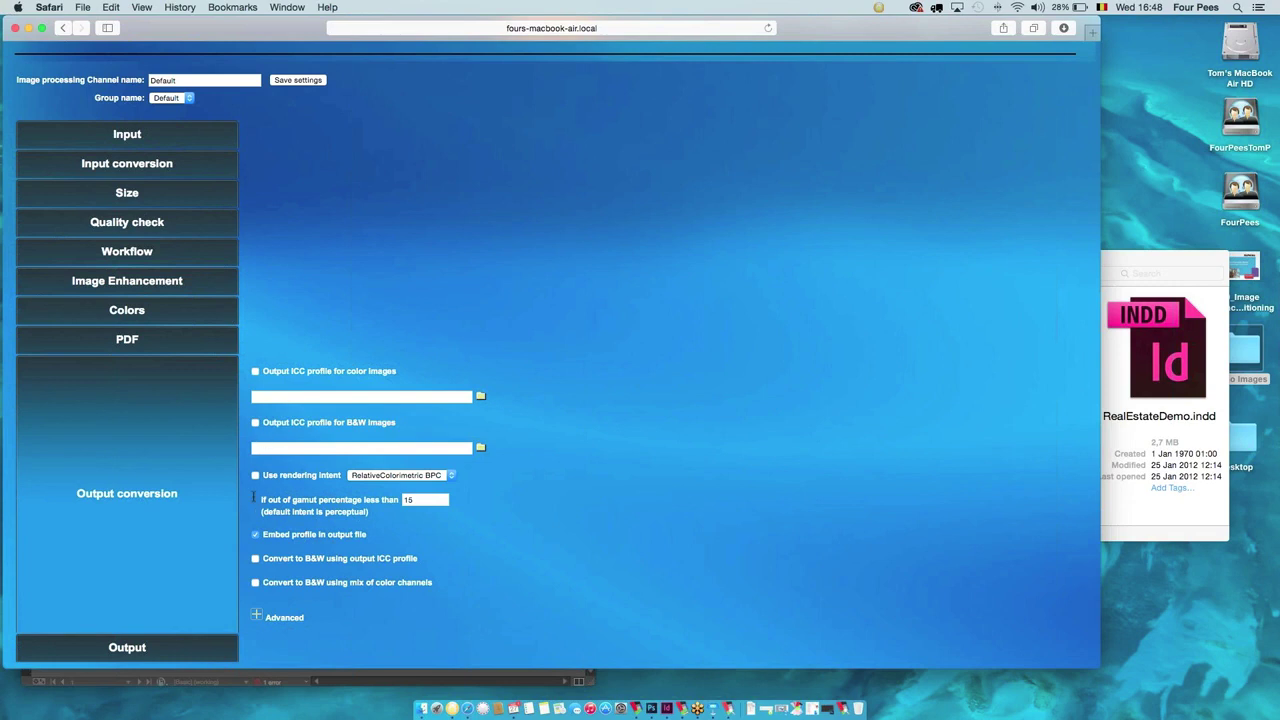
click(396, 476)
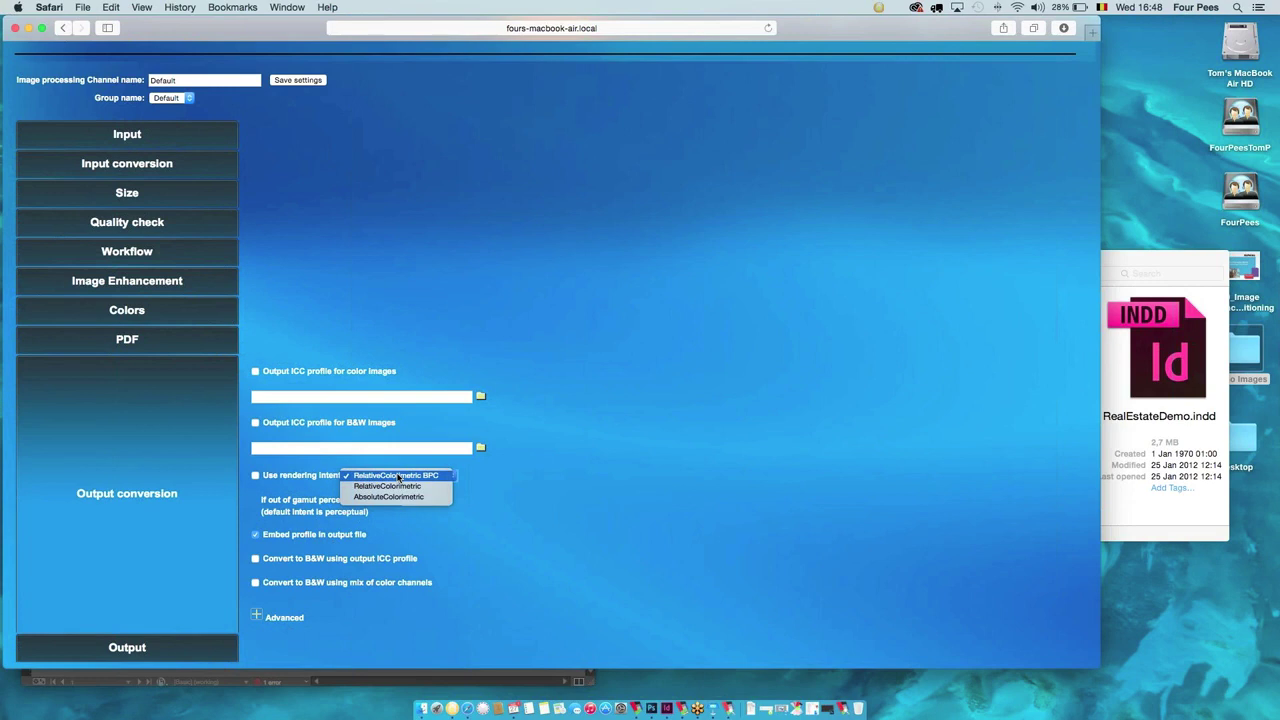
click(277, 477)
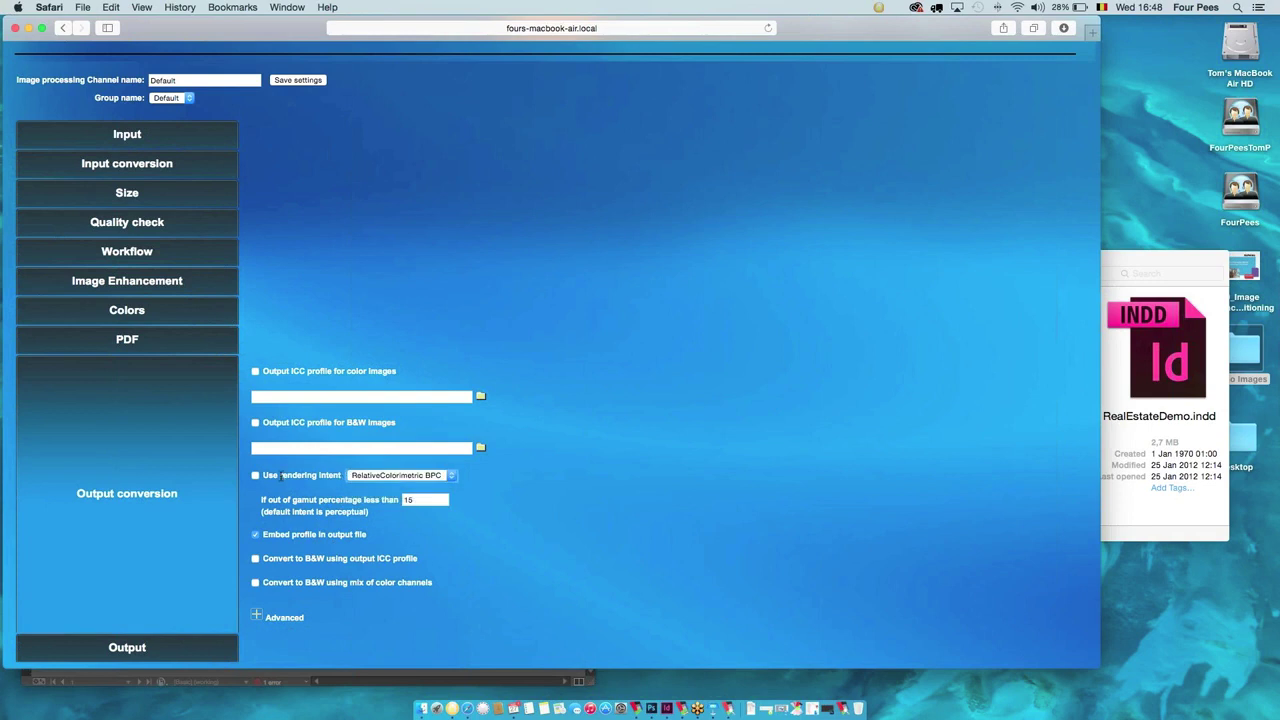
click(255, 477)
double_click(422, 500)
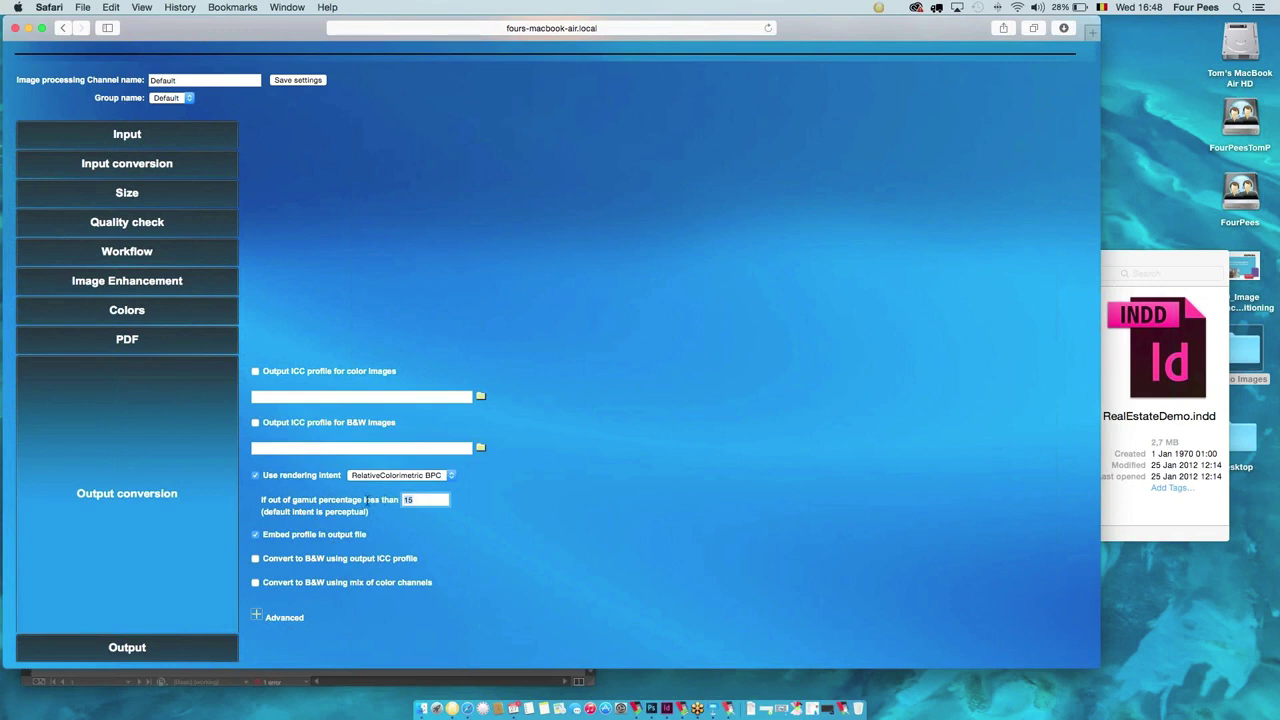
click(412, 478)
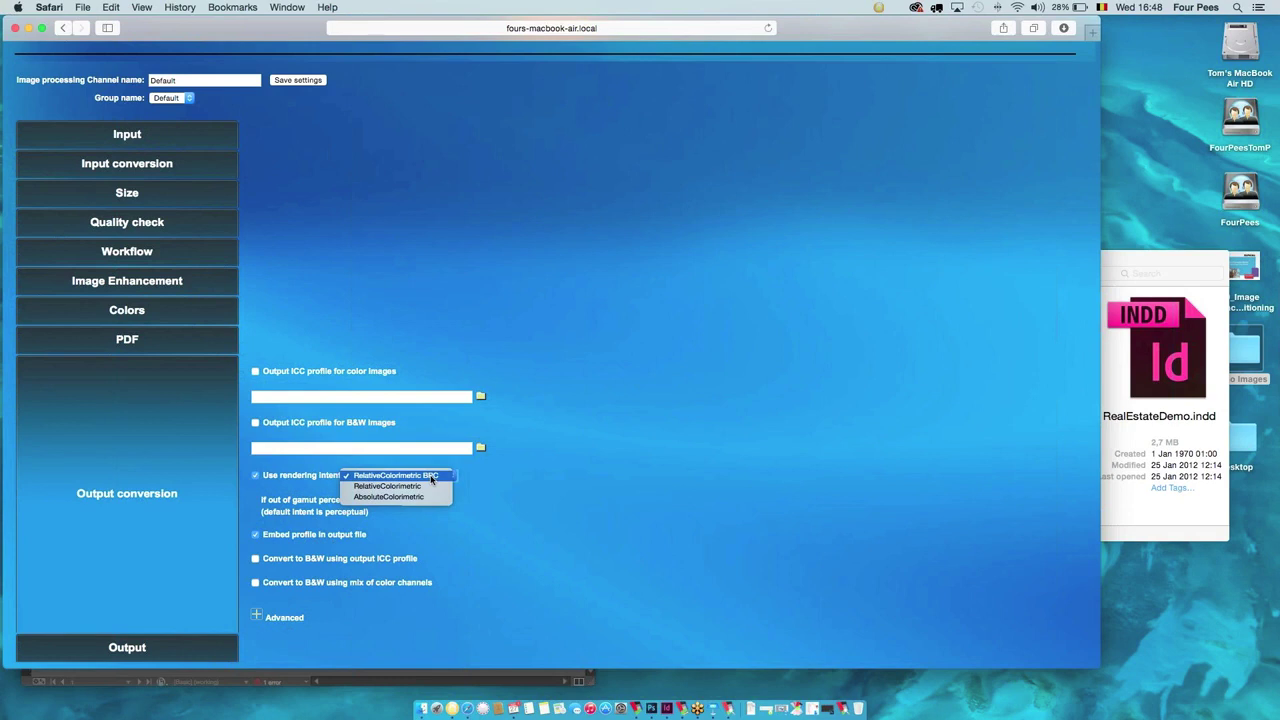
click(570, 492)
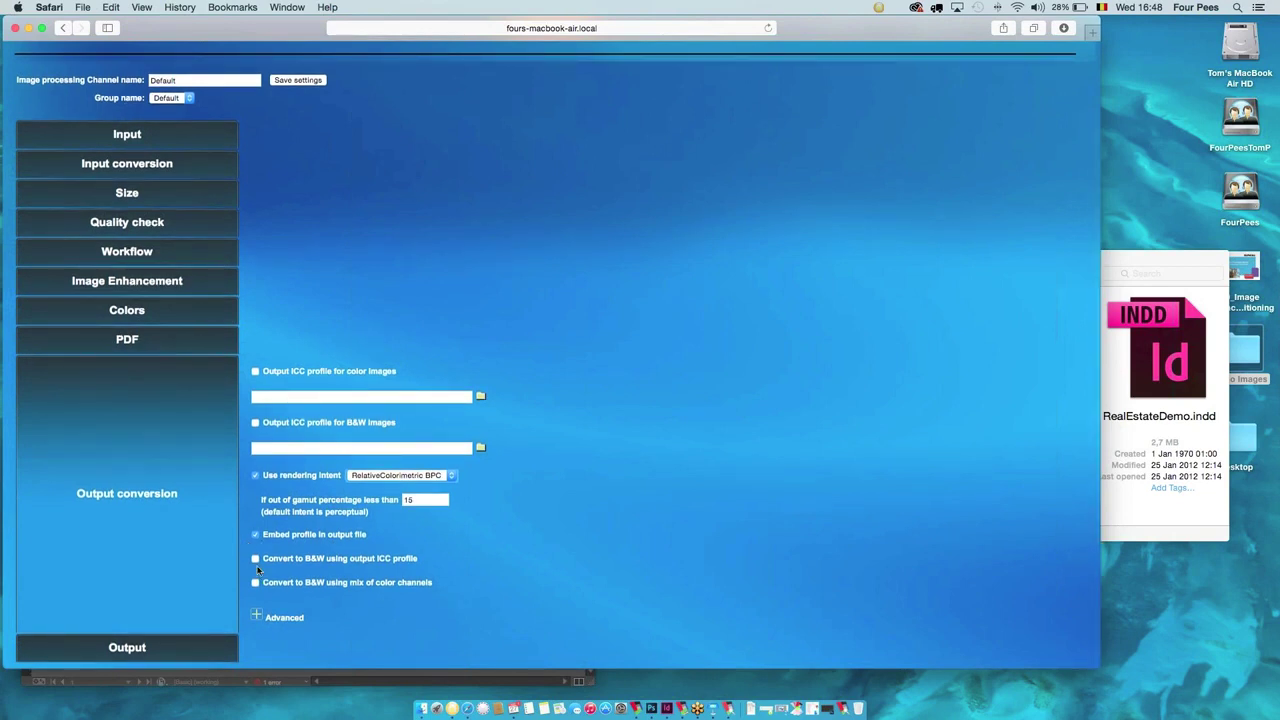
Keep JPEG as the output file format and enable 'Keep original layers' for PSD / TIFF output.
click(124, 652)
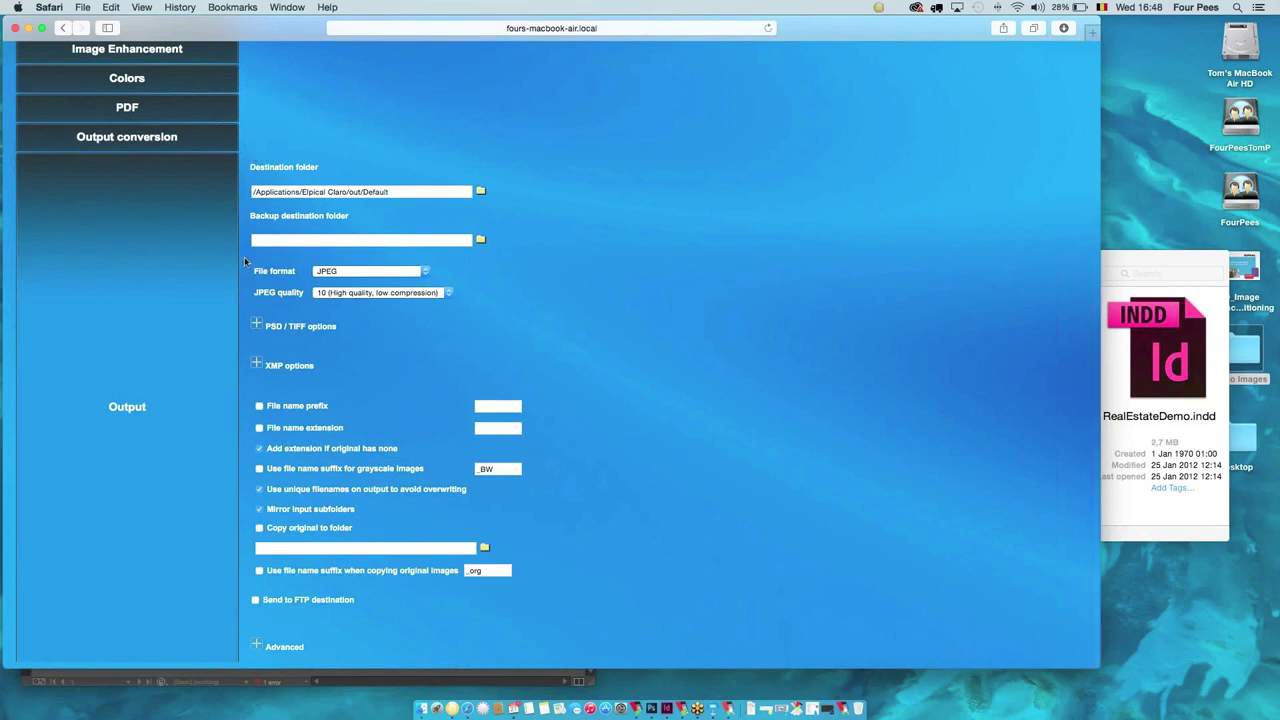
click(340, 271)
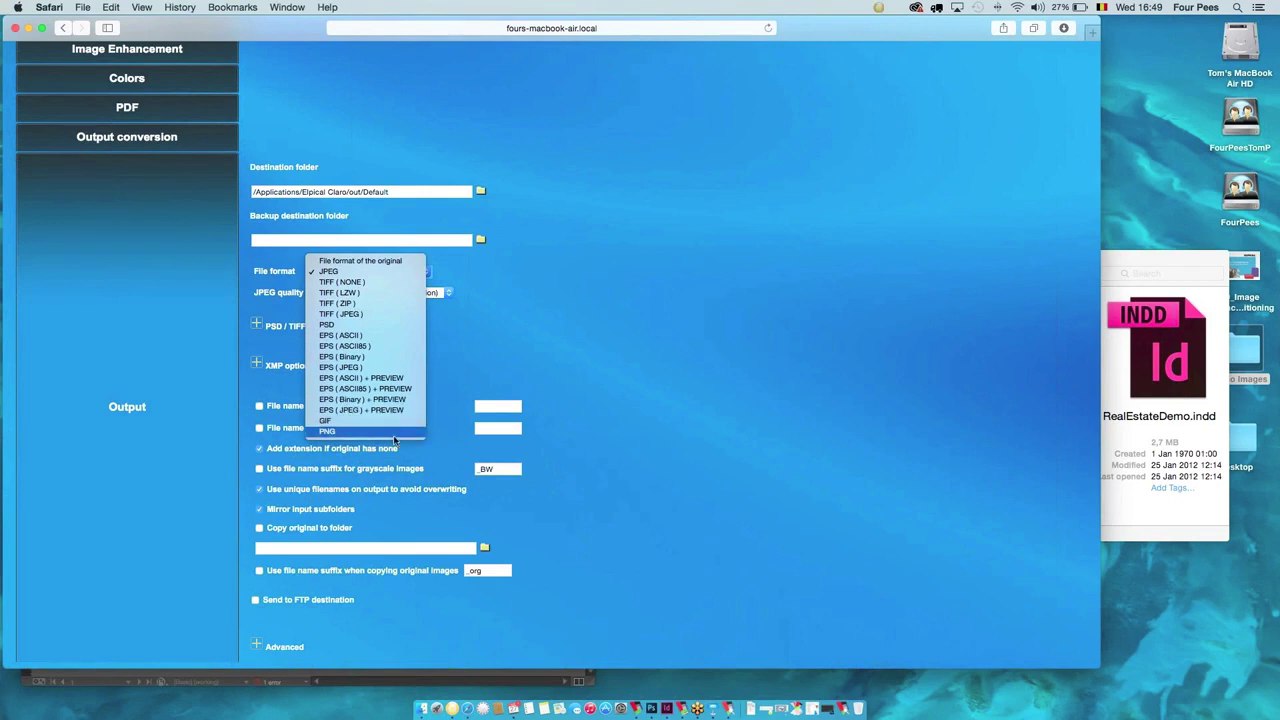
click(284, 325)
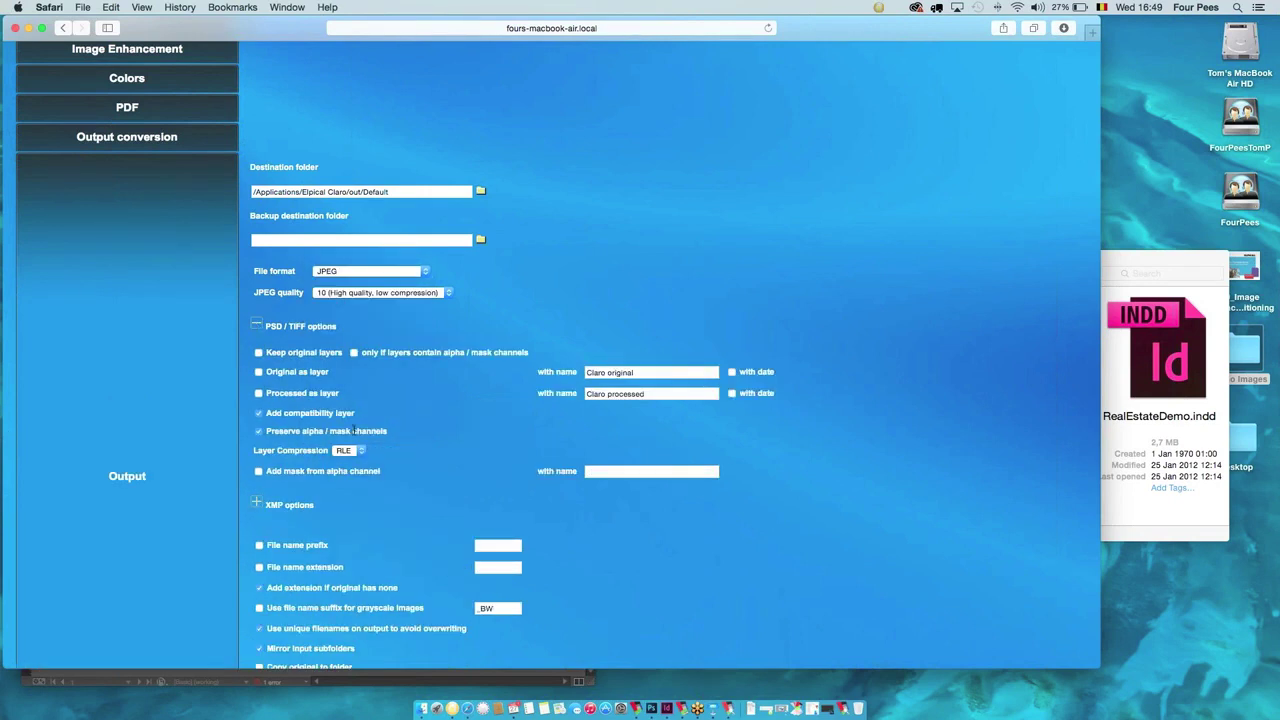
click(258, 353)
scroll(310, 389, down, 1)
scroll(303, 388, up, 1)
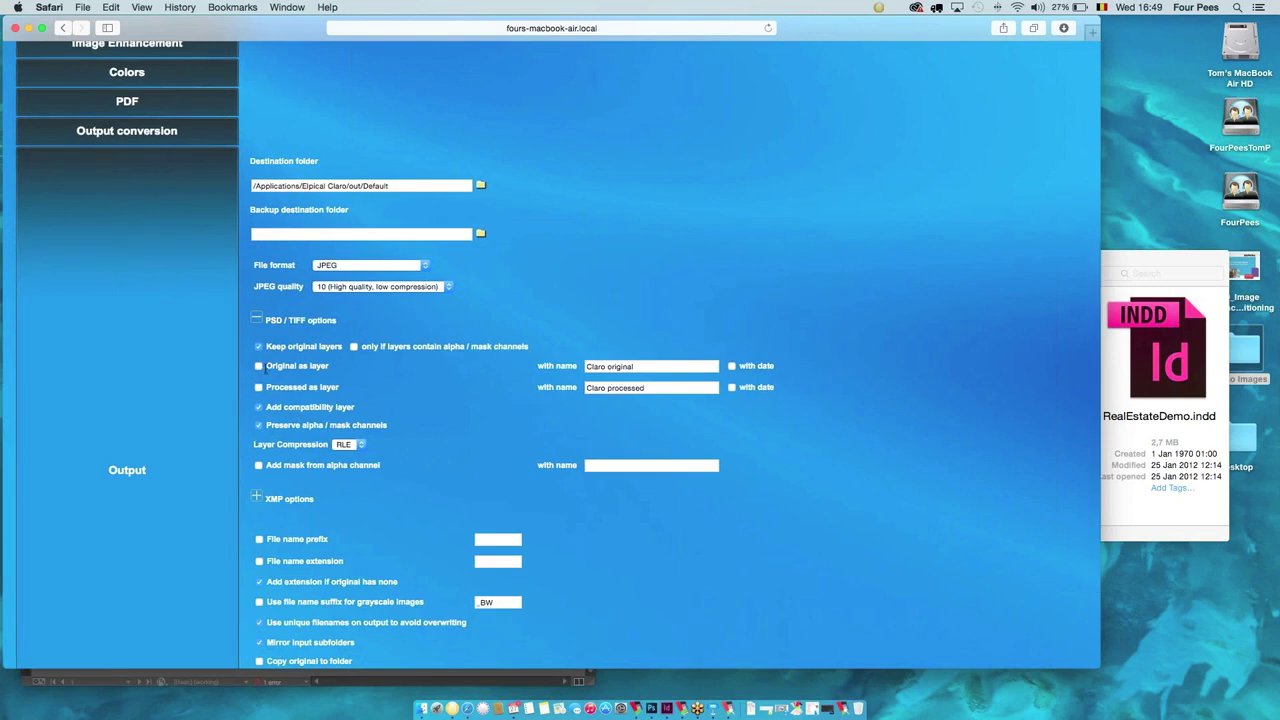
click(258, 366)
click(258, 388)
scroll(322, 435, down, 4)
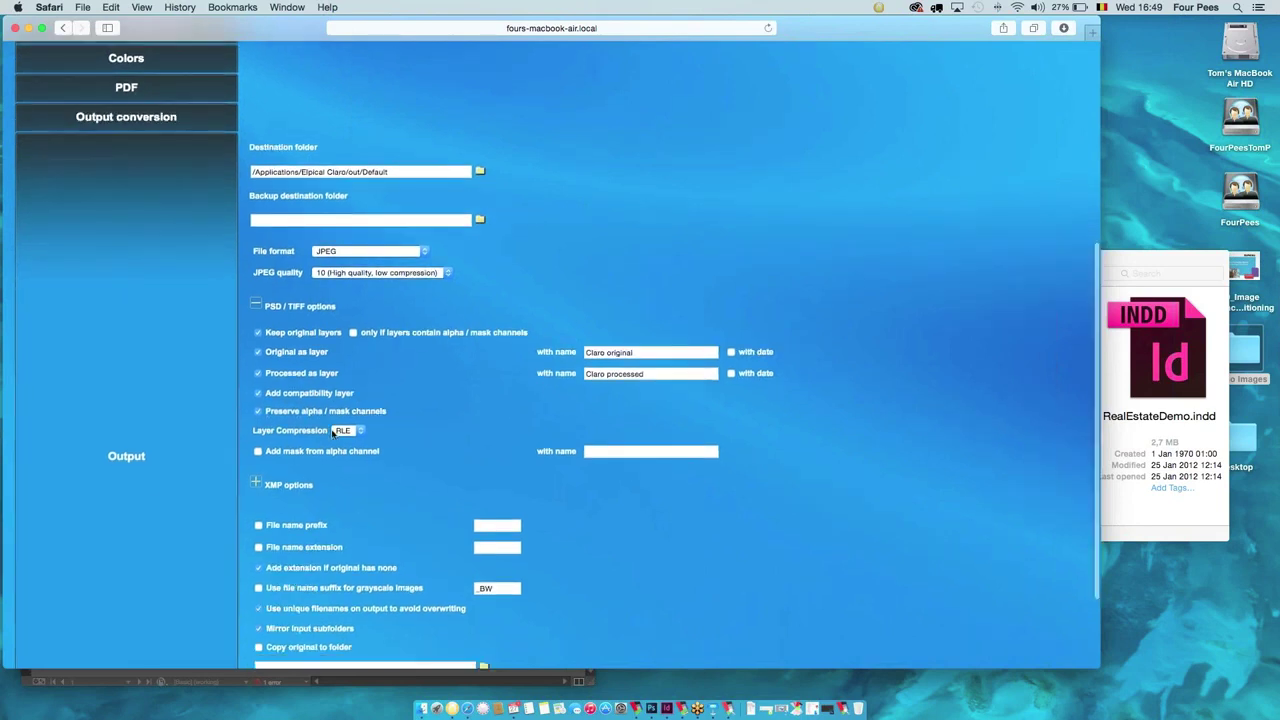
click(256, 379)
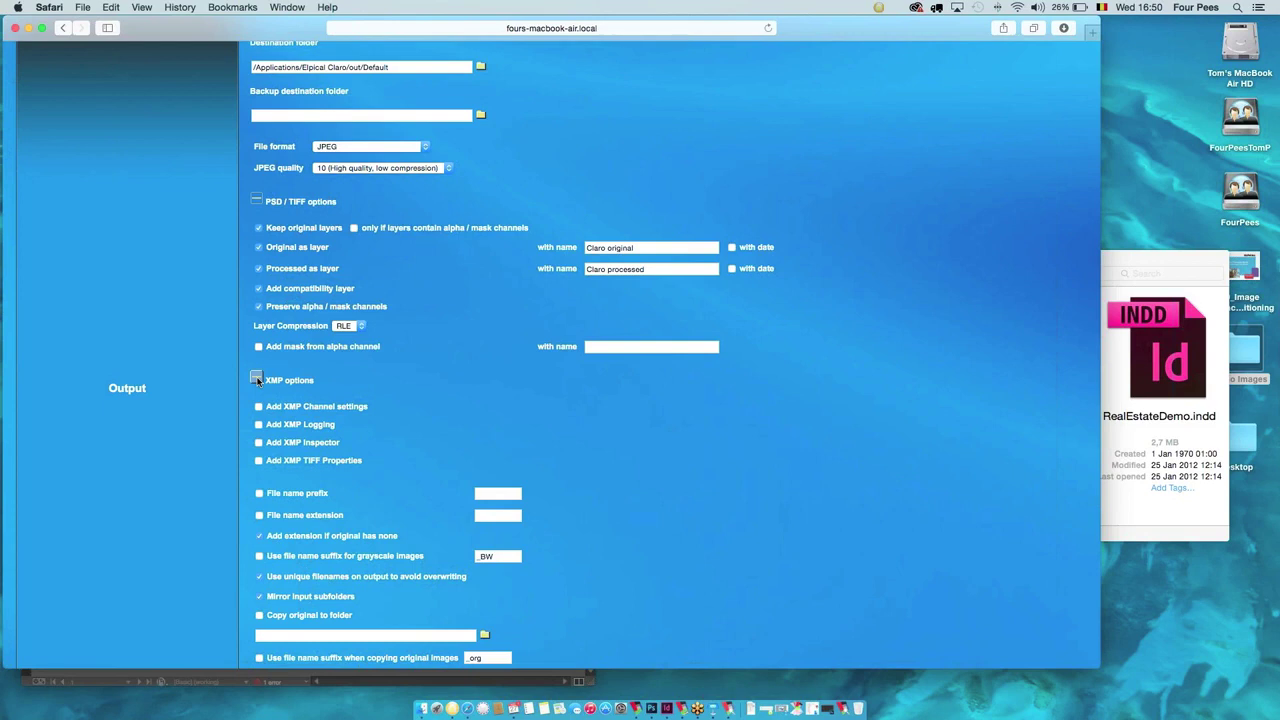
click(256, 379)
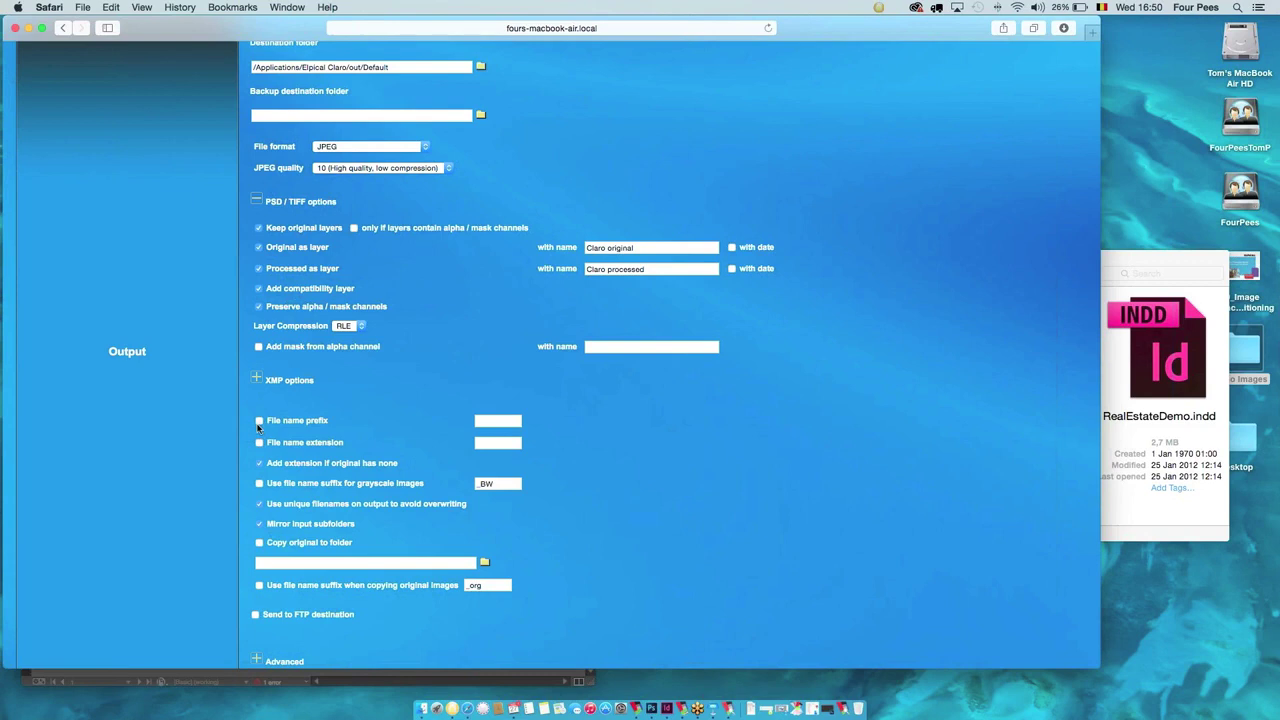
scroll(290, 460, down, 1)
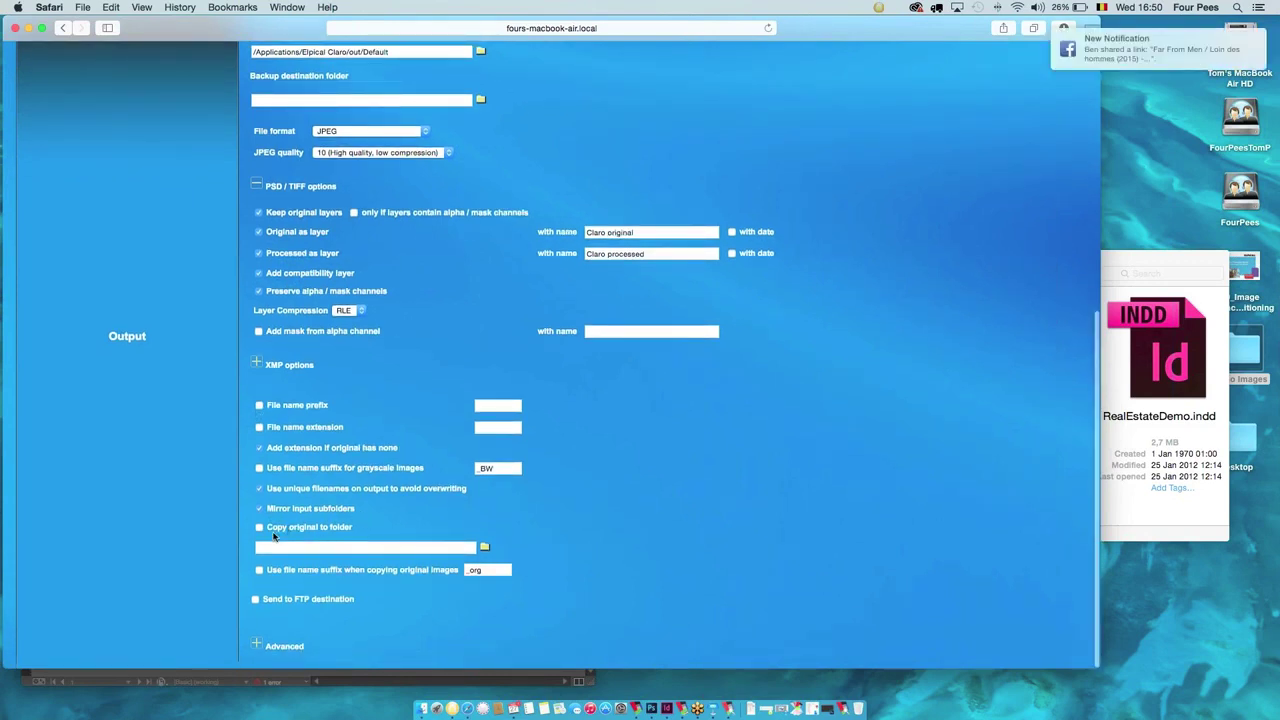
scroll(273, 570, up, 1)
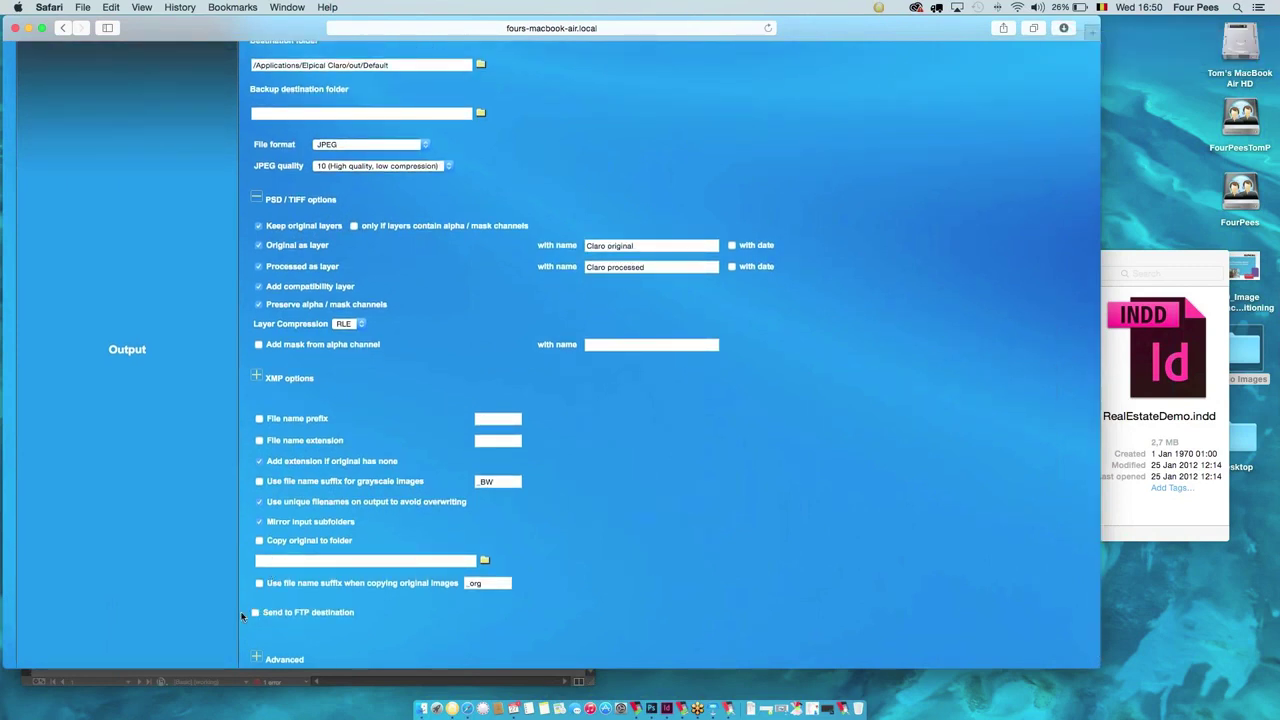
scroll(244, 610, down, 1)
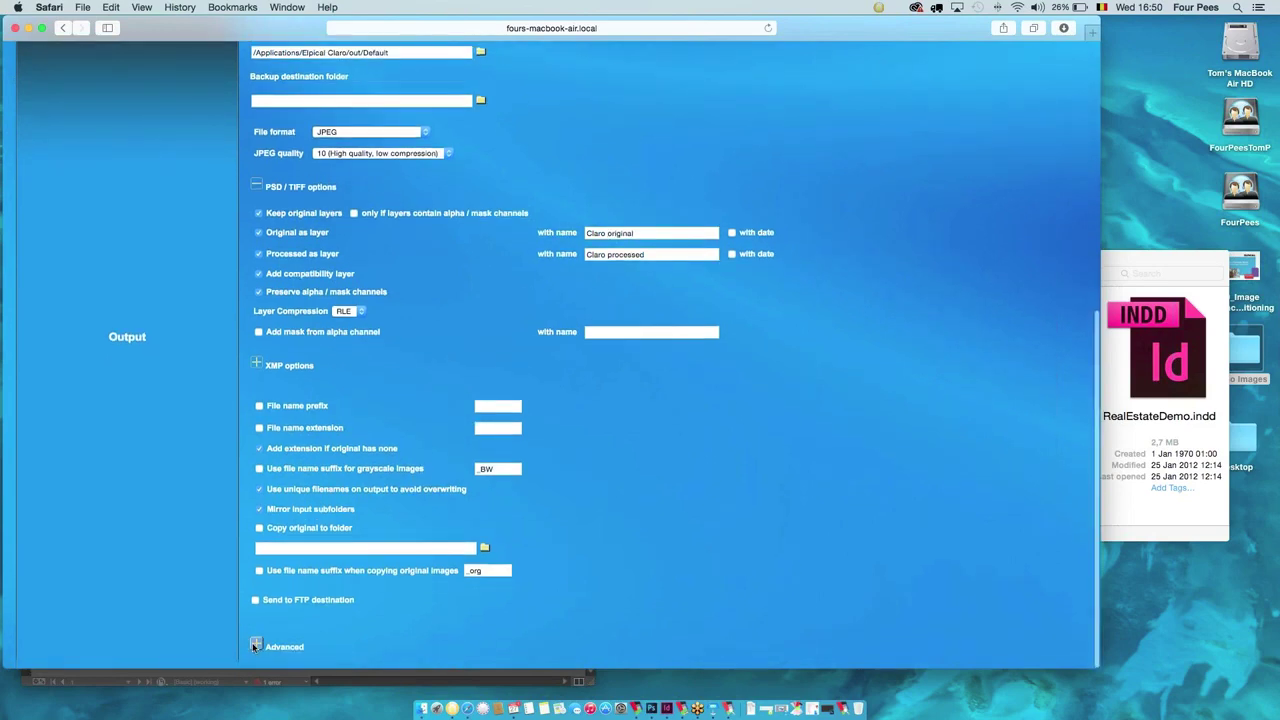
In Advanced output, tick 'Add Photoshop guides for SoftCrop' and 'Add watermark, image path'.
scroll(335, 613, down, 5)
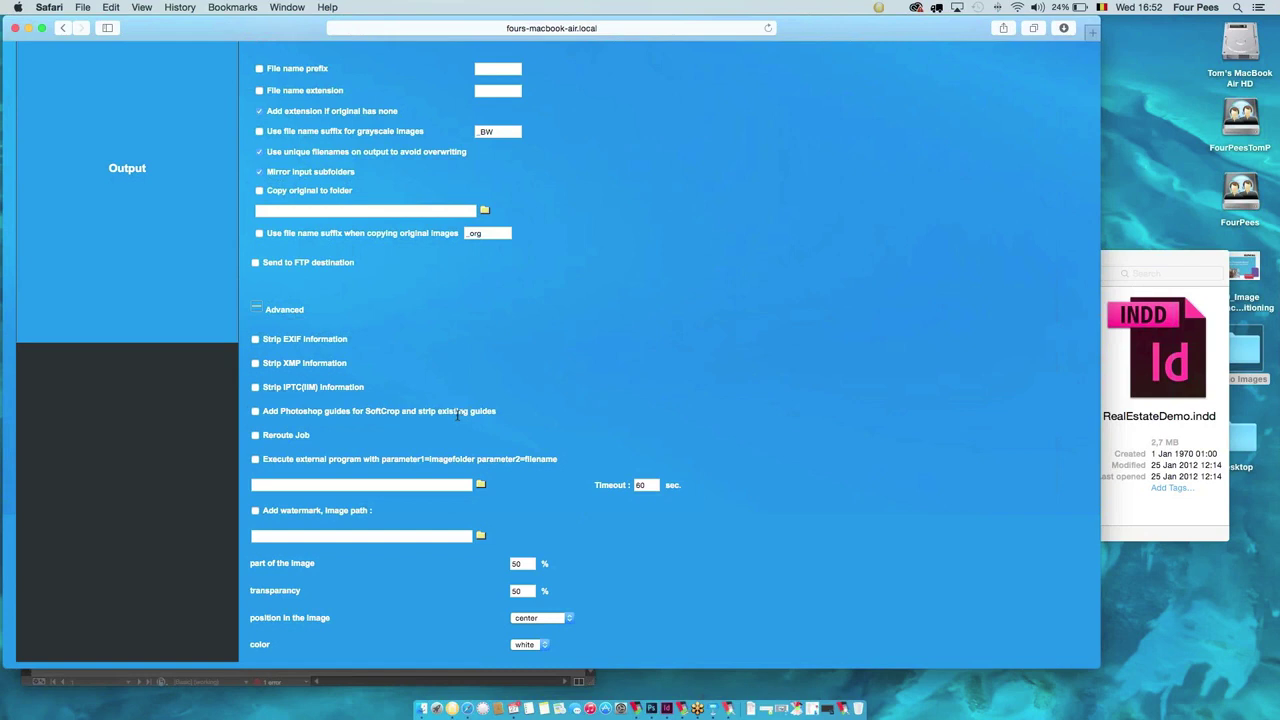
click(255, 412)
click(255, 511)
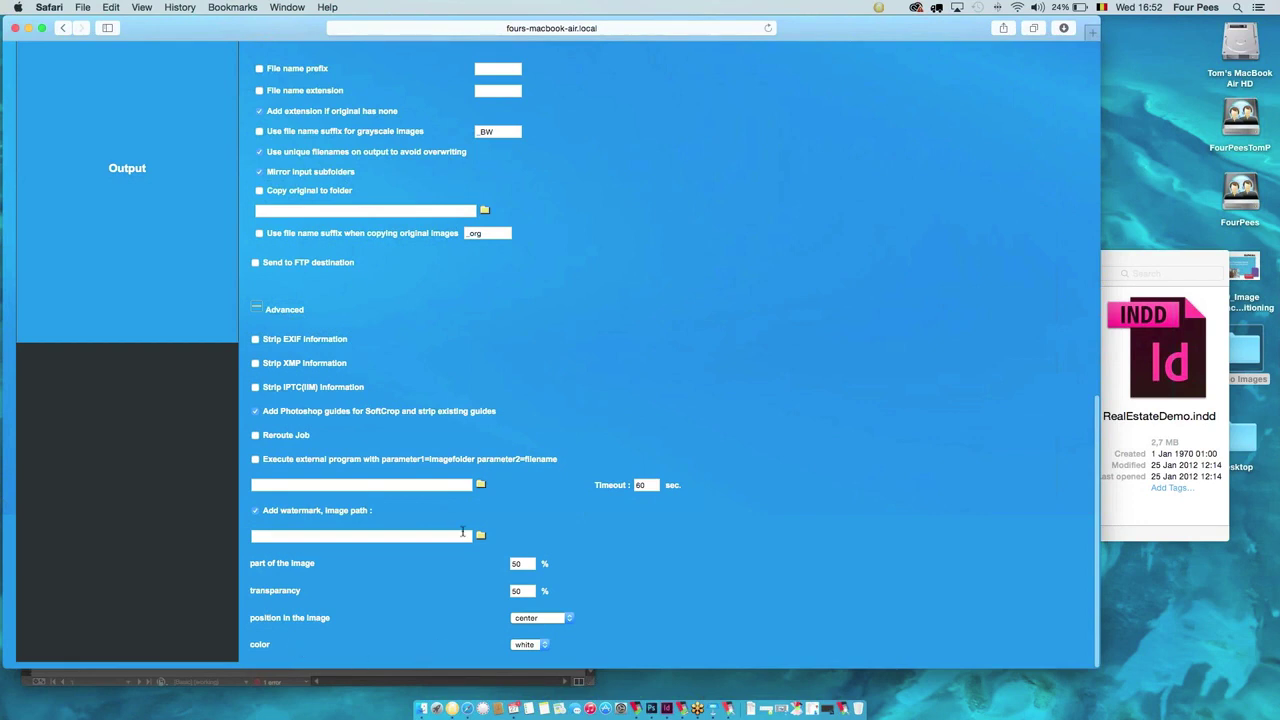
scroll(520, 360, up, 15)
From the channel list, view the LOG, ERROR, MONITOR and INSPECTOR pages, ending on SCHEDULE.
click(555, 121)
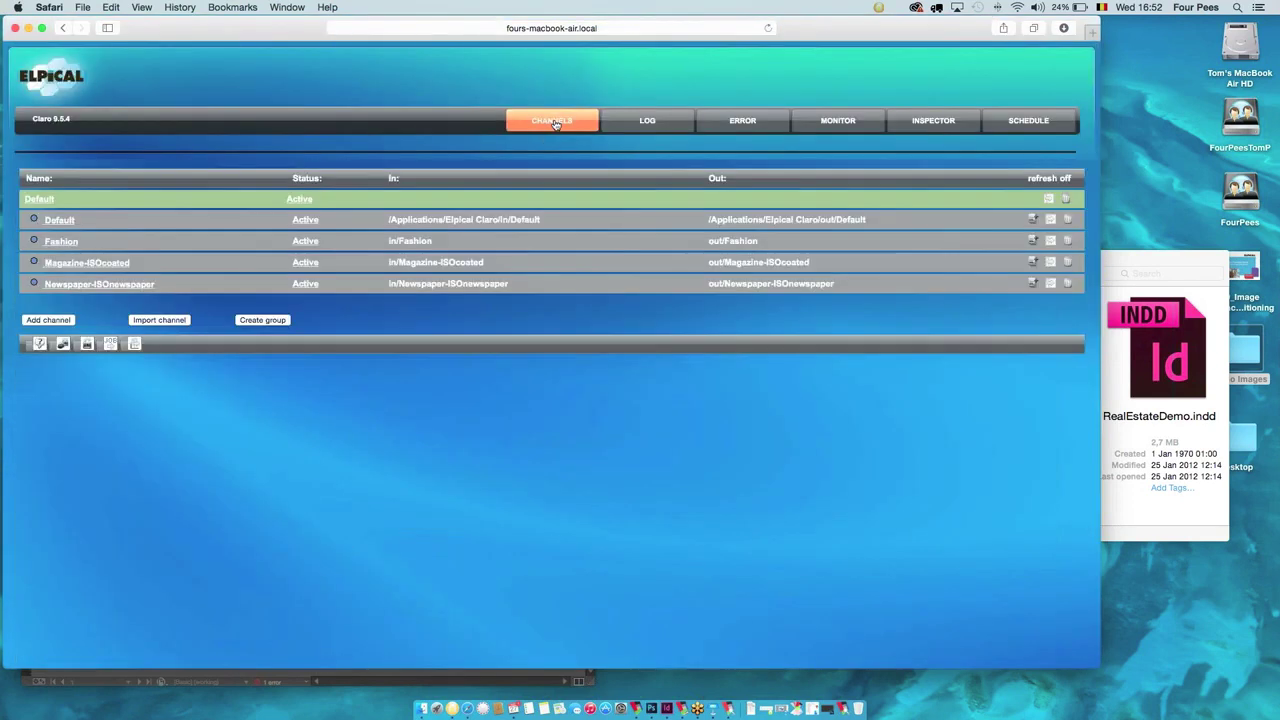
click(643, 122)
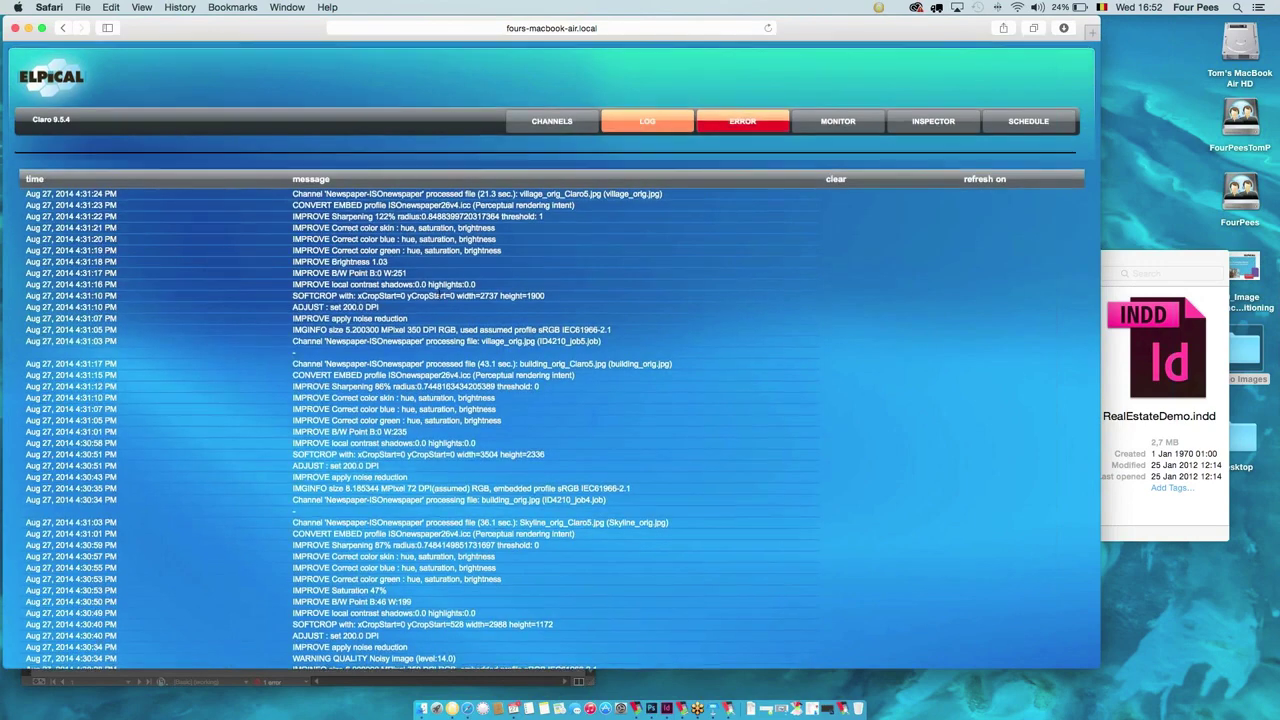
scroll(441, 300, down, 2)
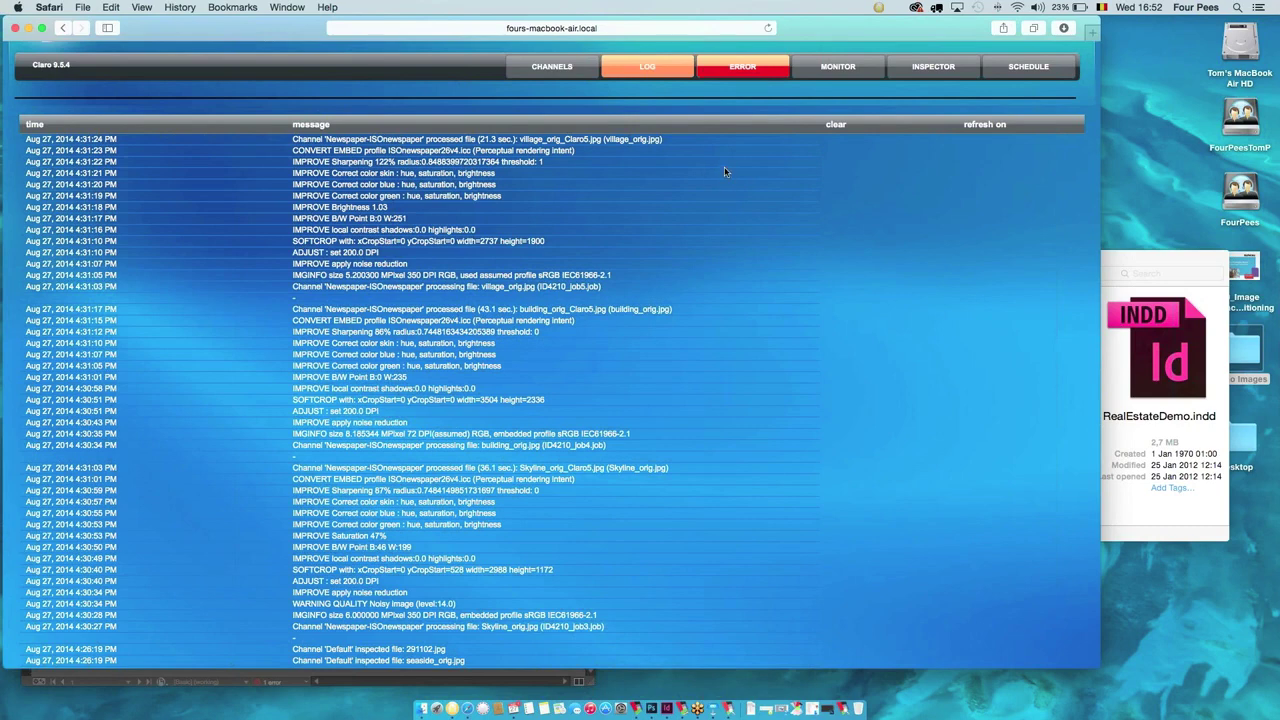
click(730, 72)
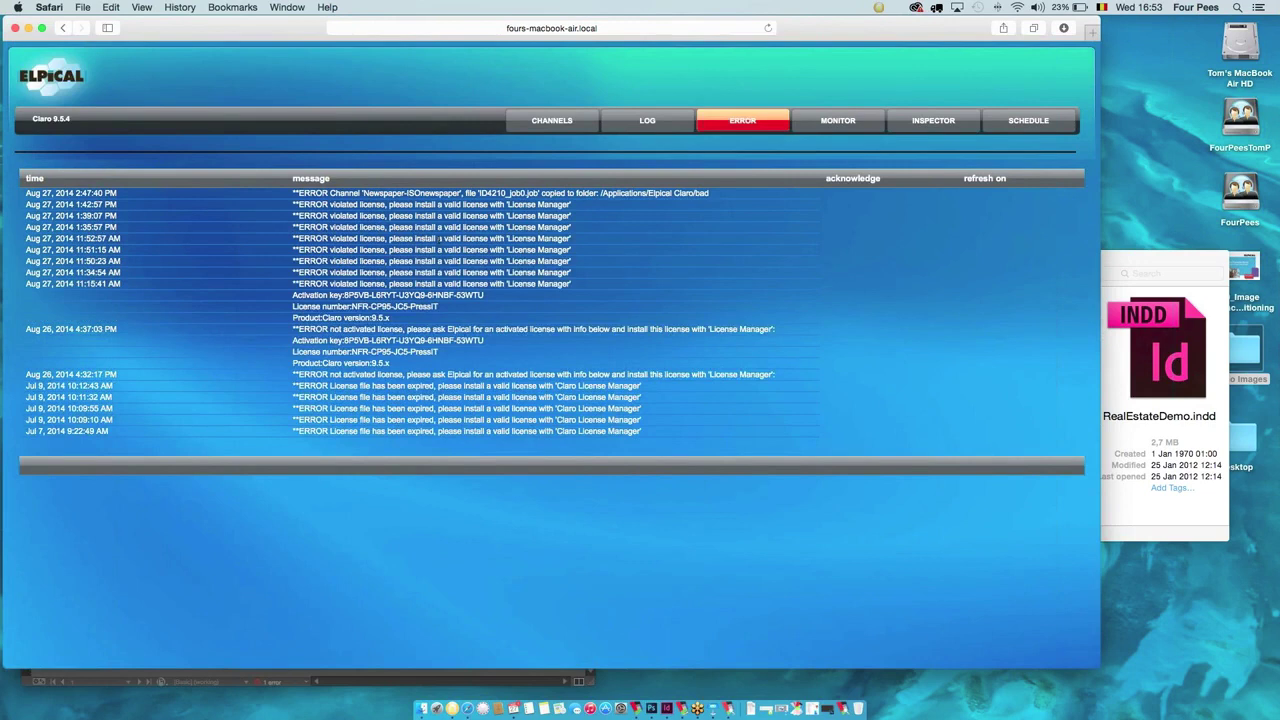
click(845, 122)
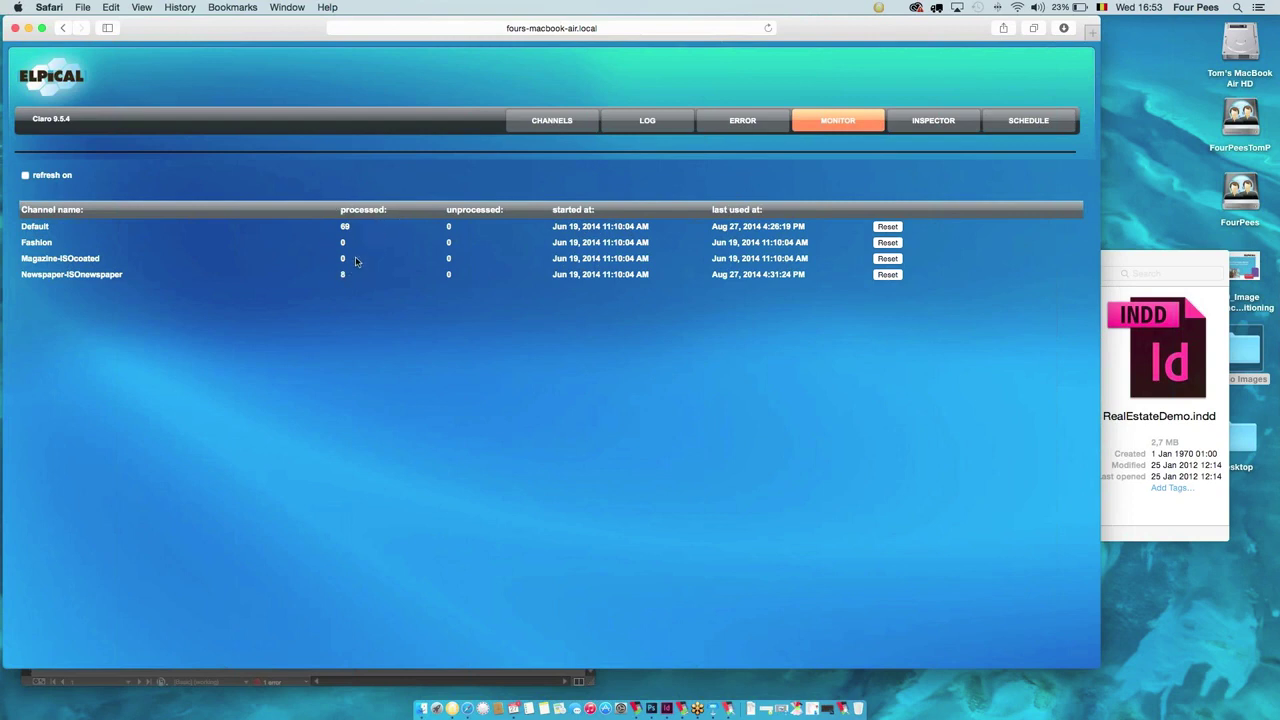
click(938, 128)
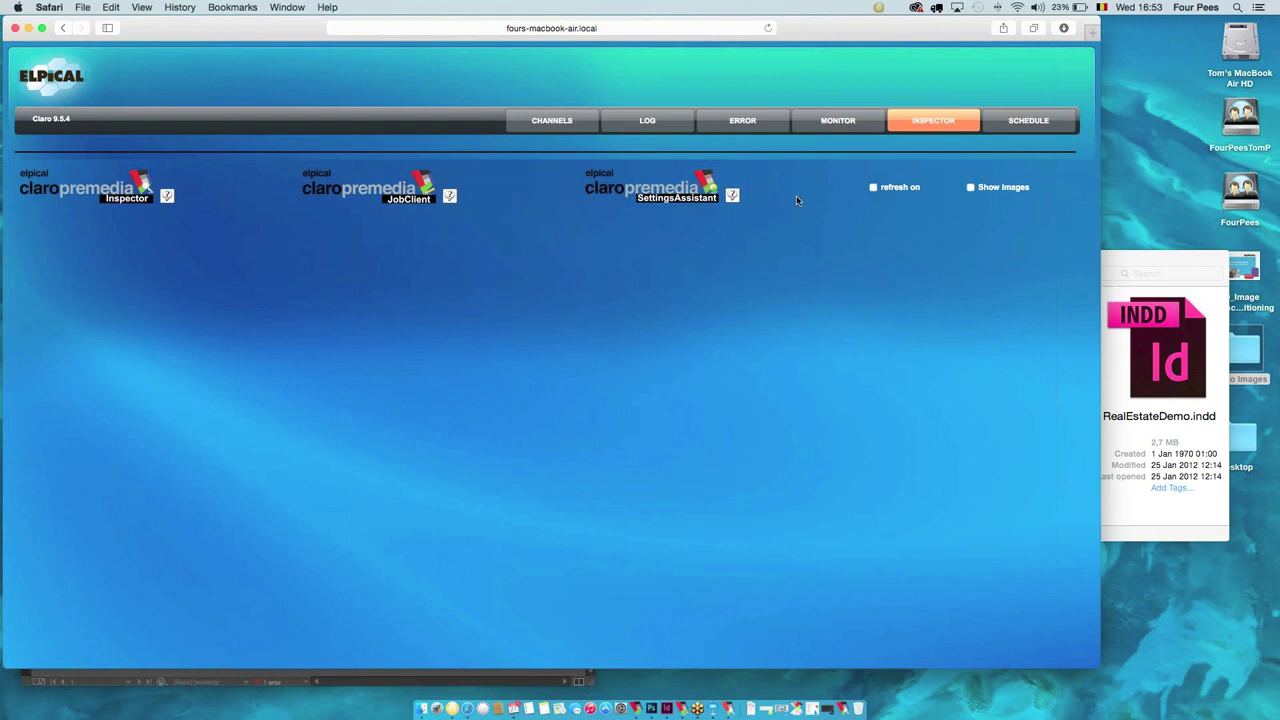
click(995, 122)
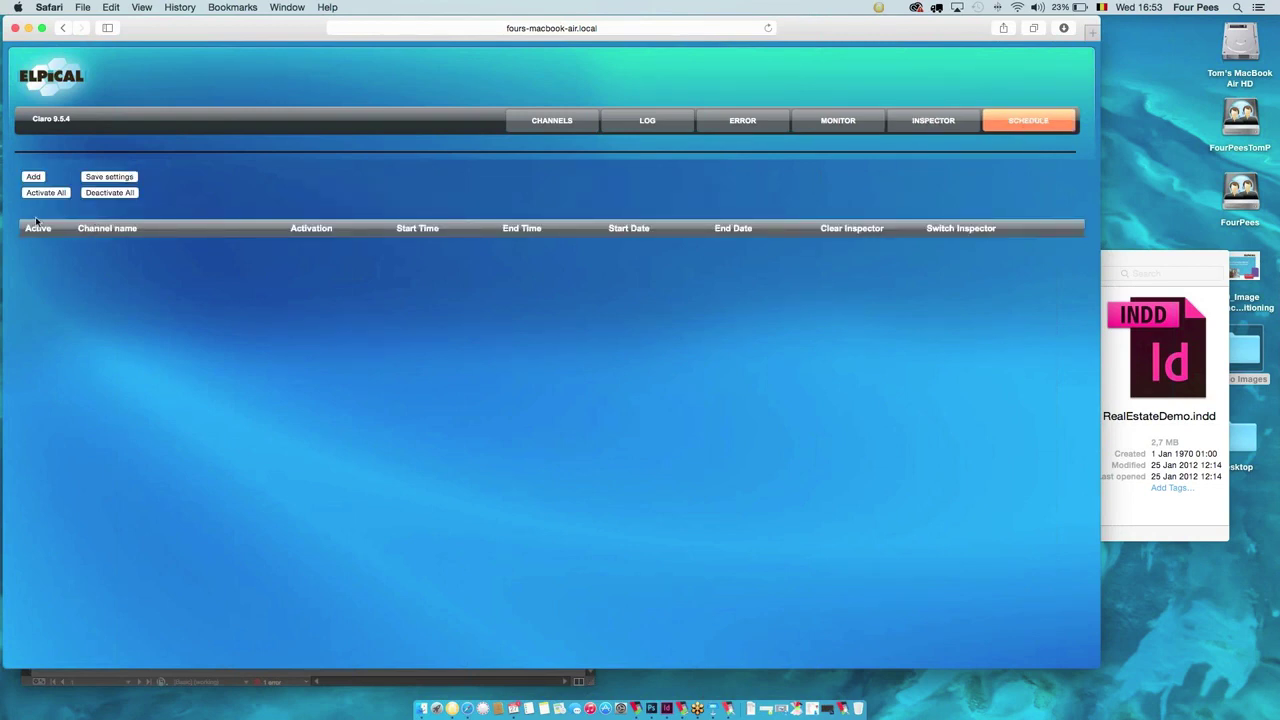
Add a Default-channel schedule entry with Clear Inspector and Switch Inspector checked.
click(34, 177)
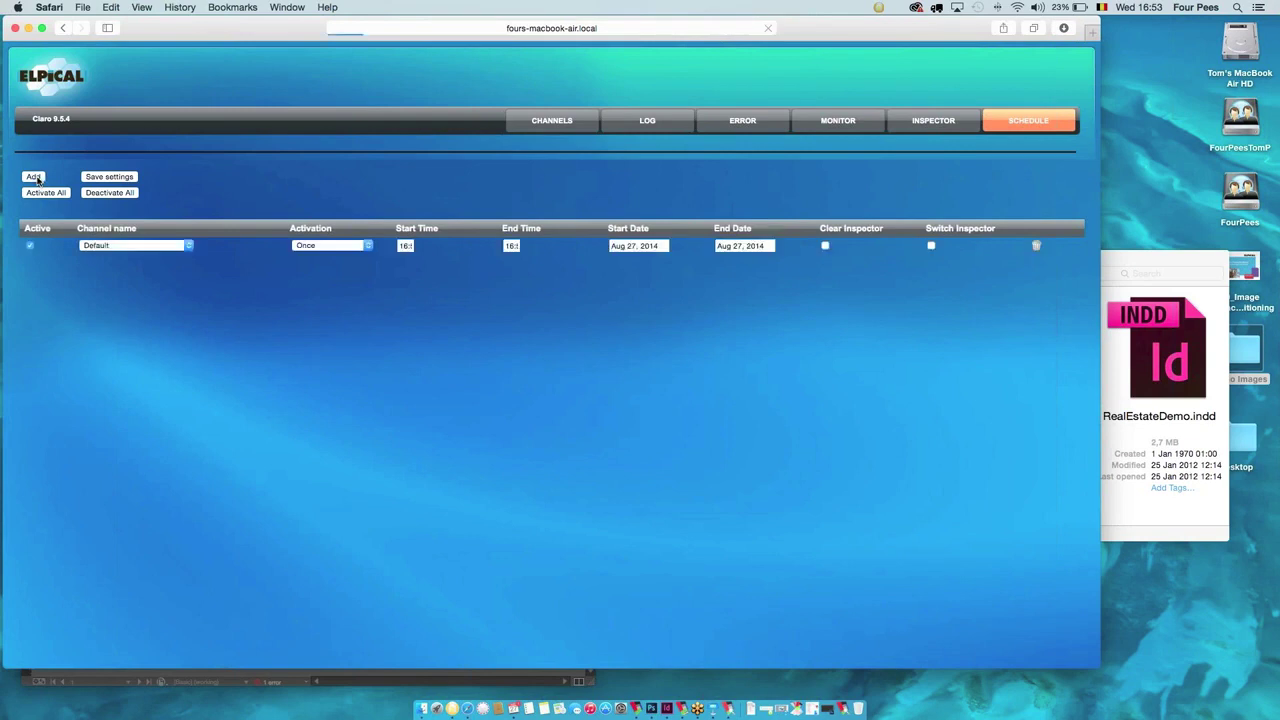
click(155, 247)
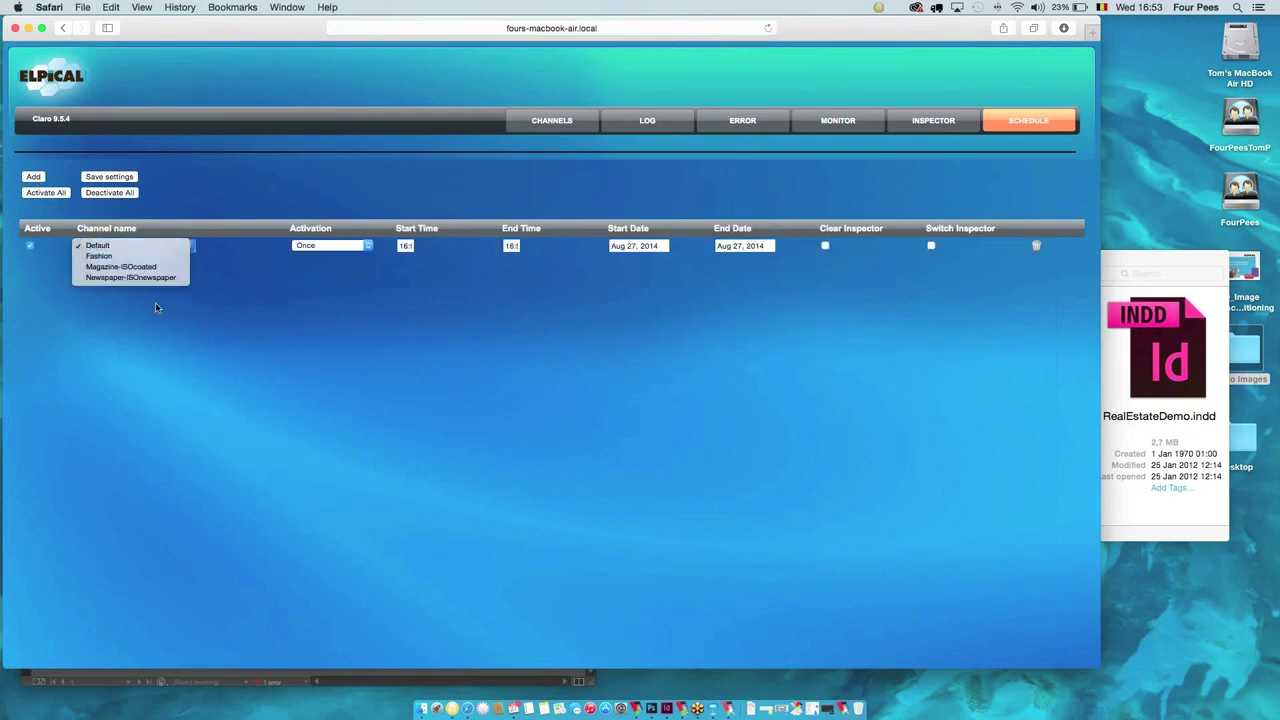
click(186, 312)
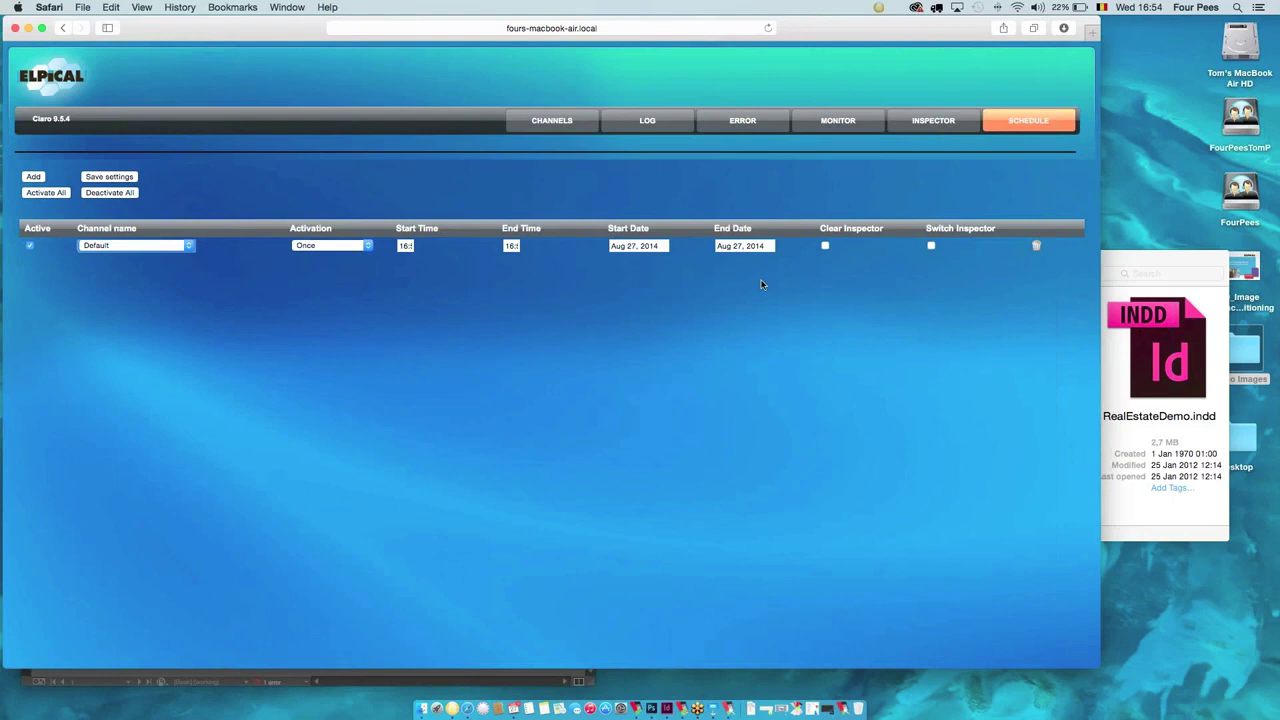
click(824, 246)
click(824, 246)
click(930, 246)
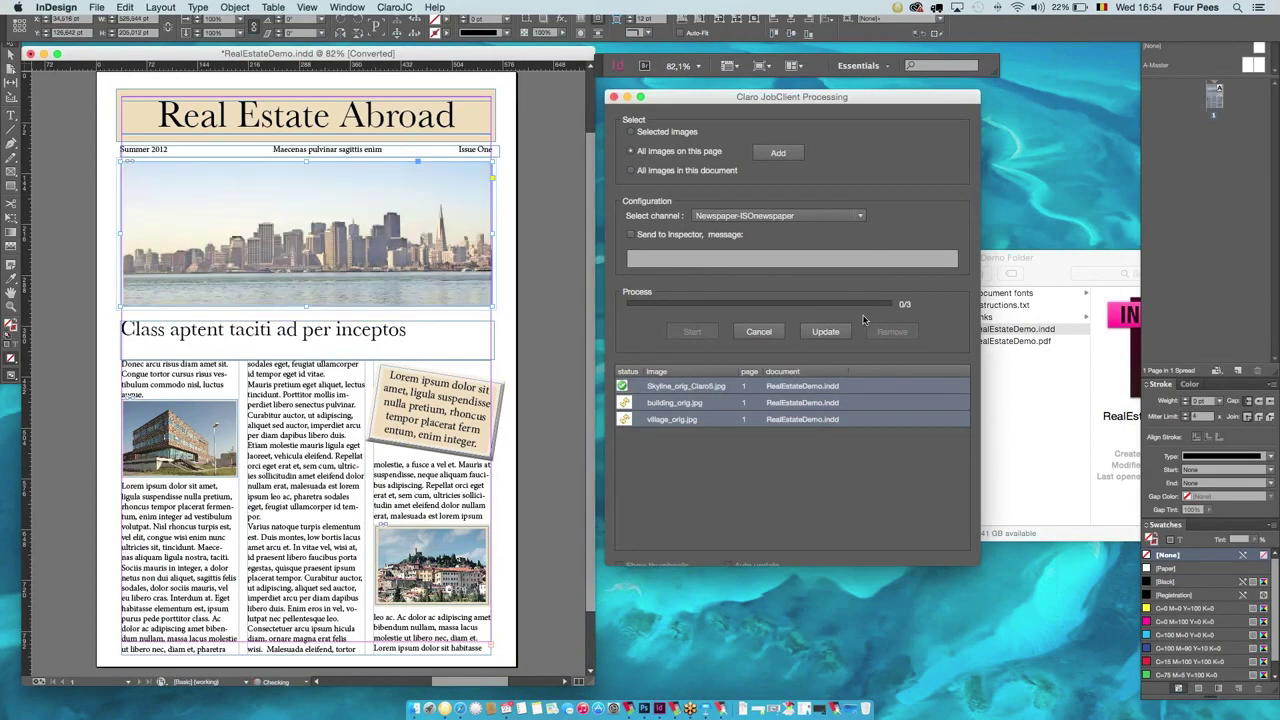
Update page images to their Claro-processed versions, then check the Skyline, building and village images.
click(824, 337)
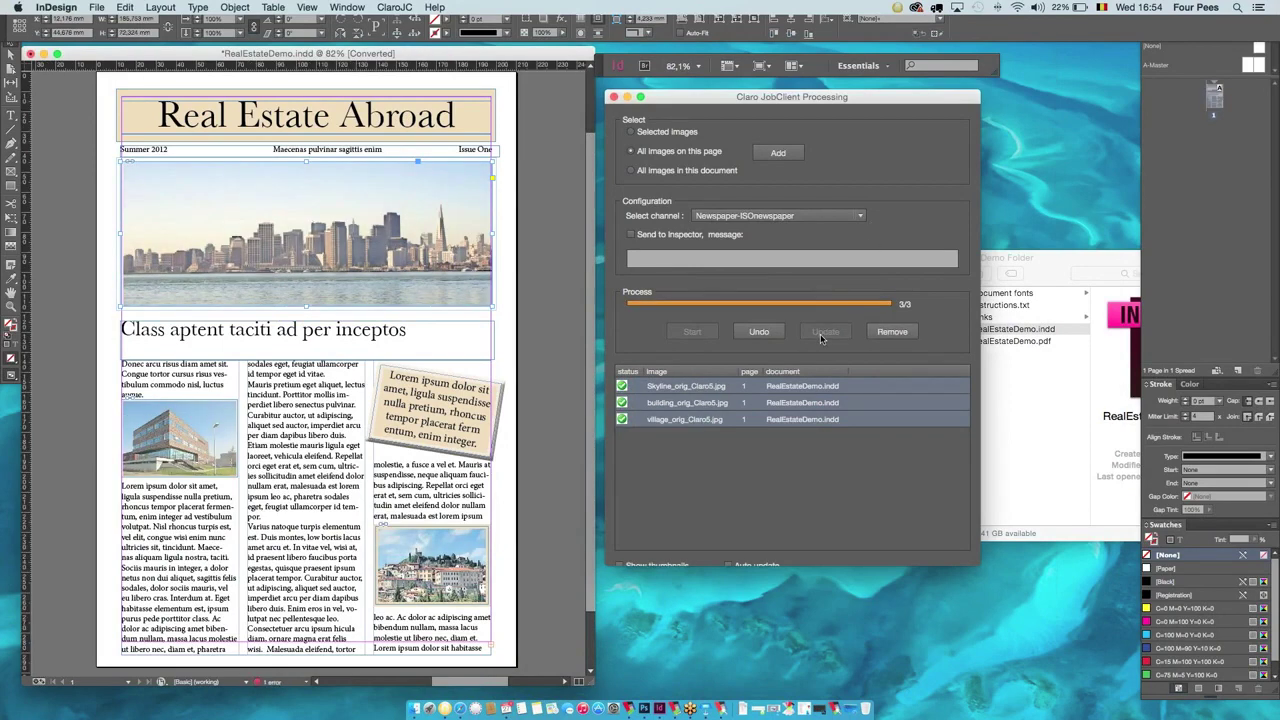
click(664, 388)
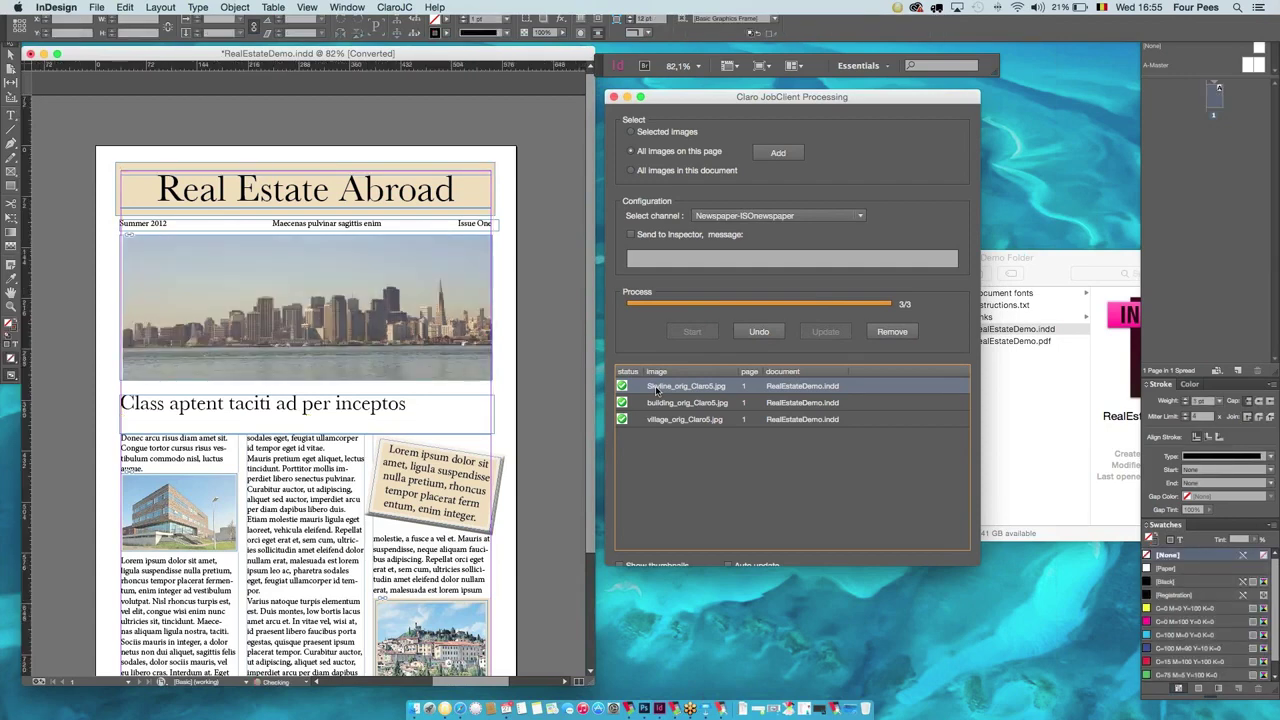
click(658, 403)
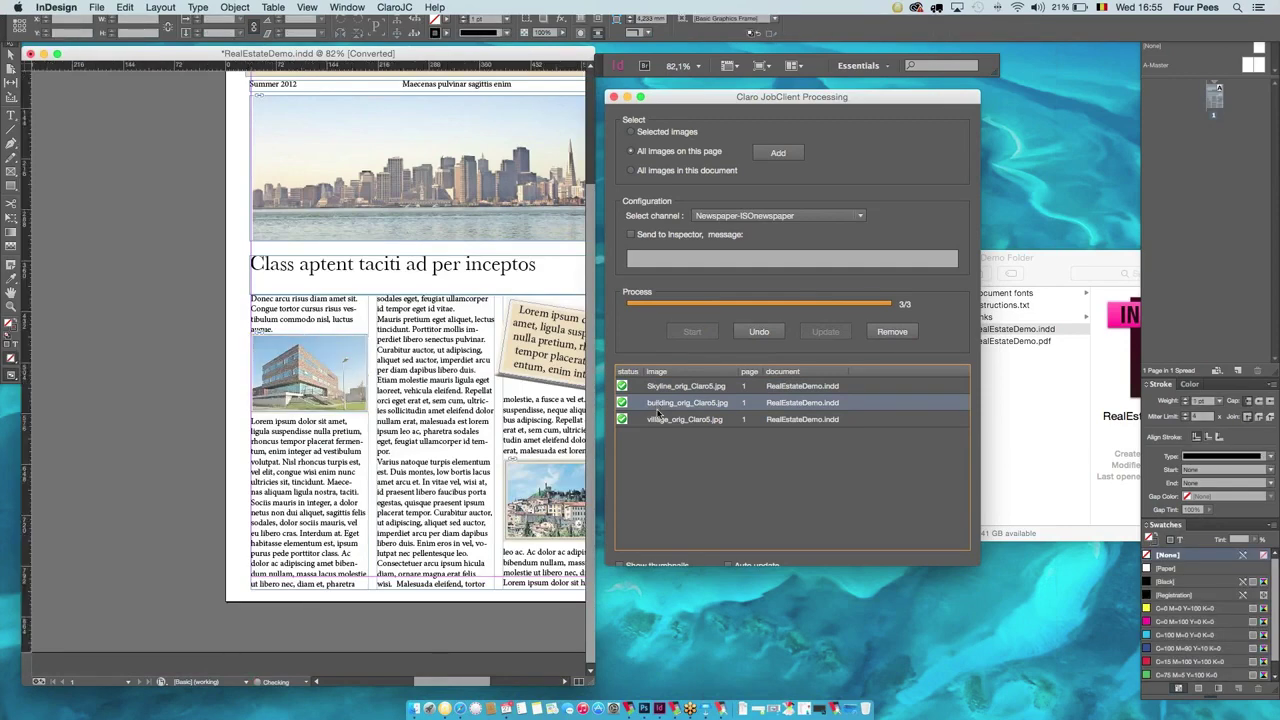
click(659, 420)
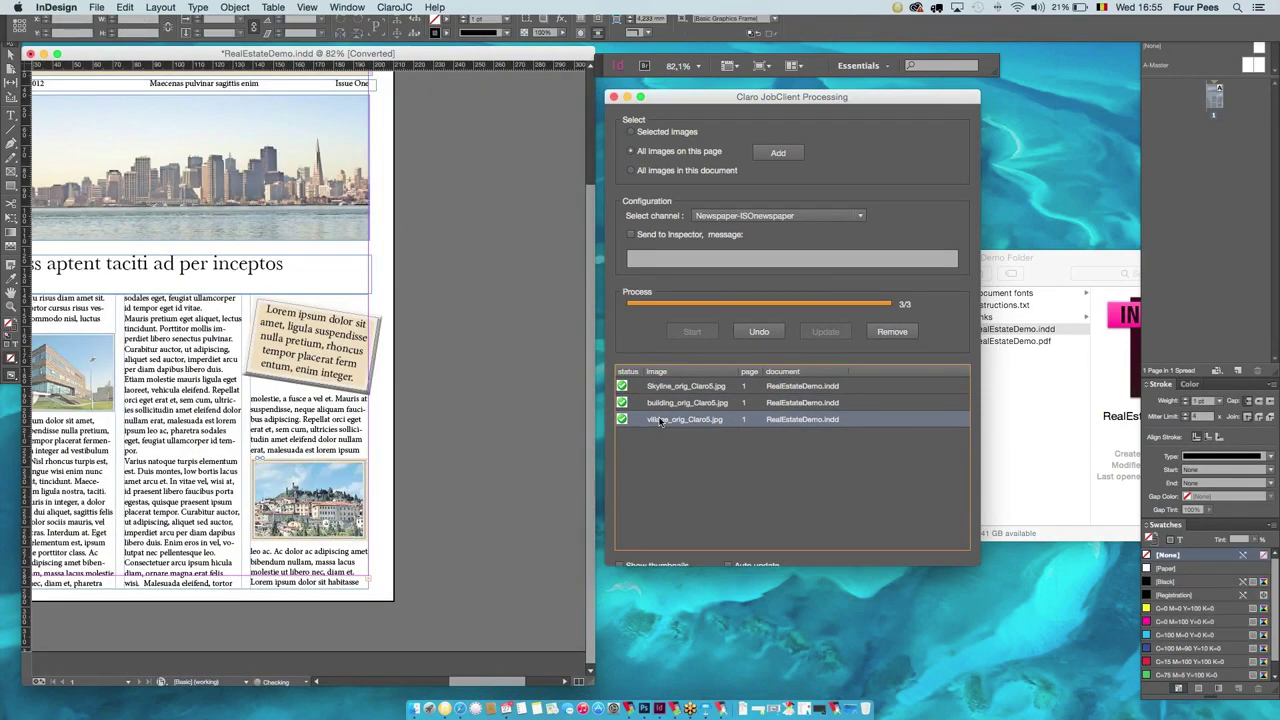
click(671, 388)
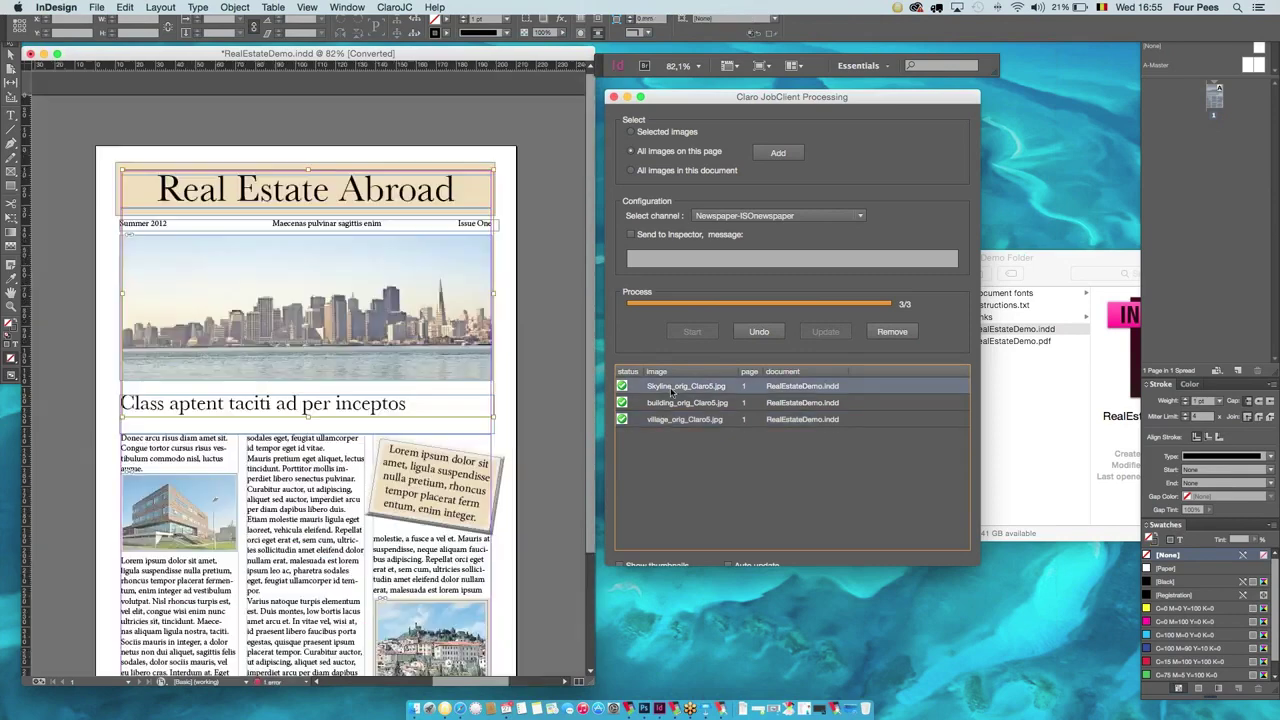